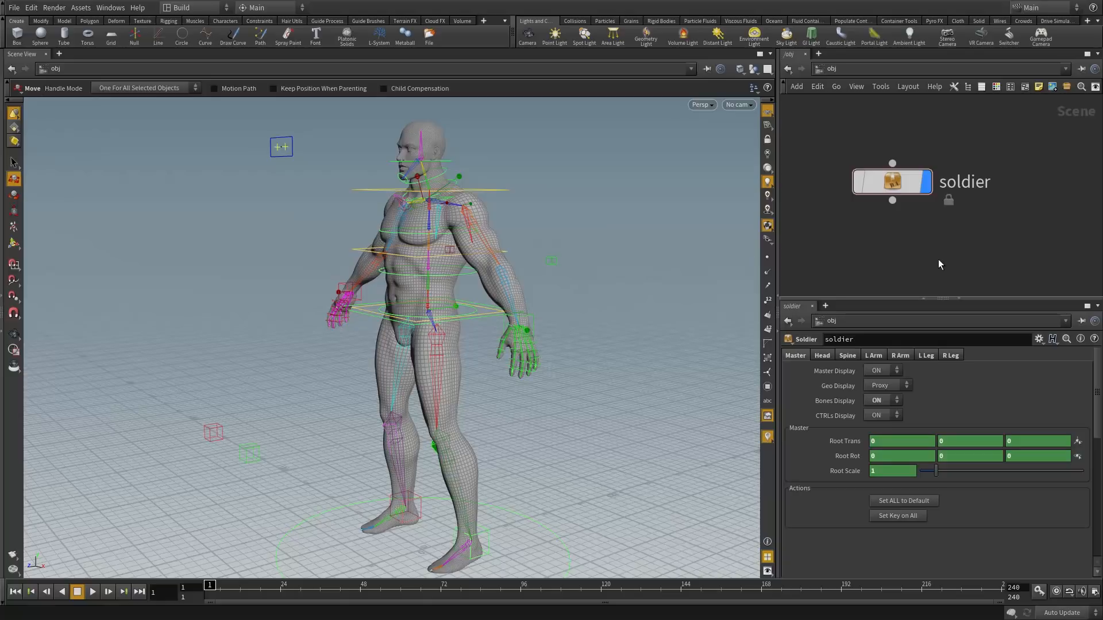
Dive into the soldier asset's rig network, then return to /obj and open the soldier node's menu
click(867, 183)
click(947, 227)
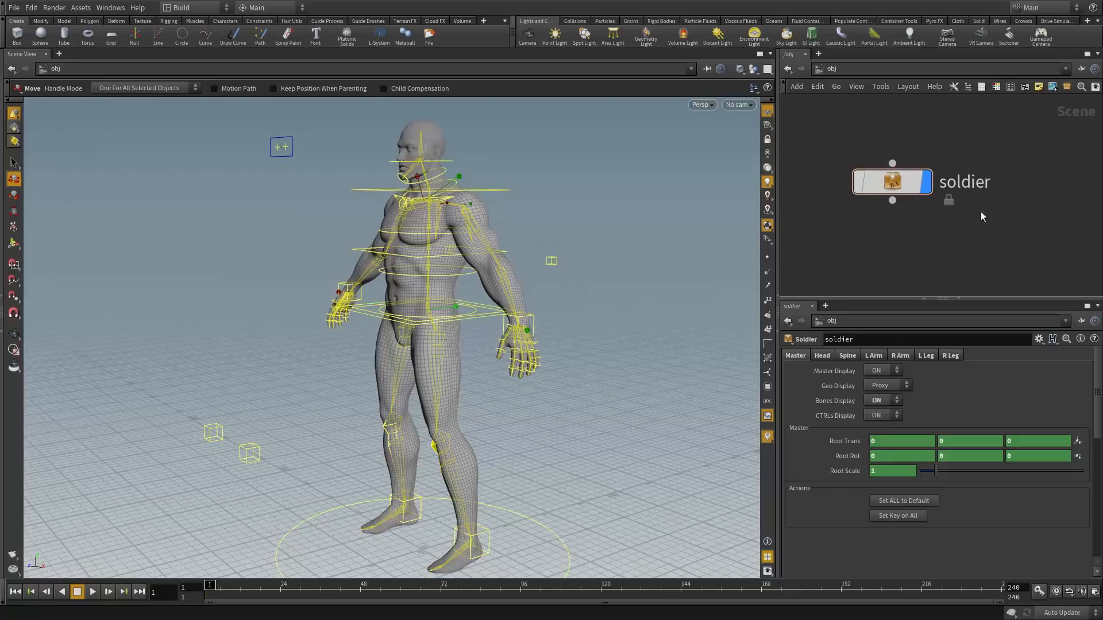
double_click(896, 182)
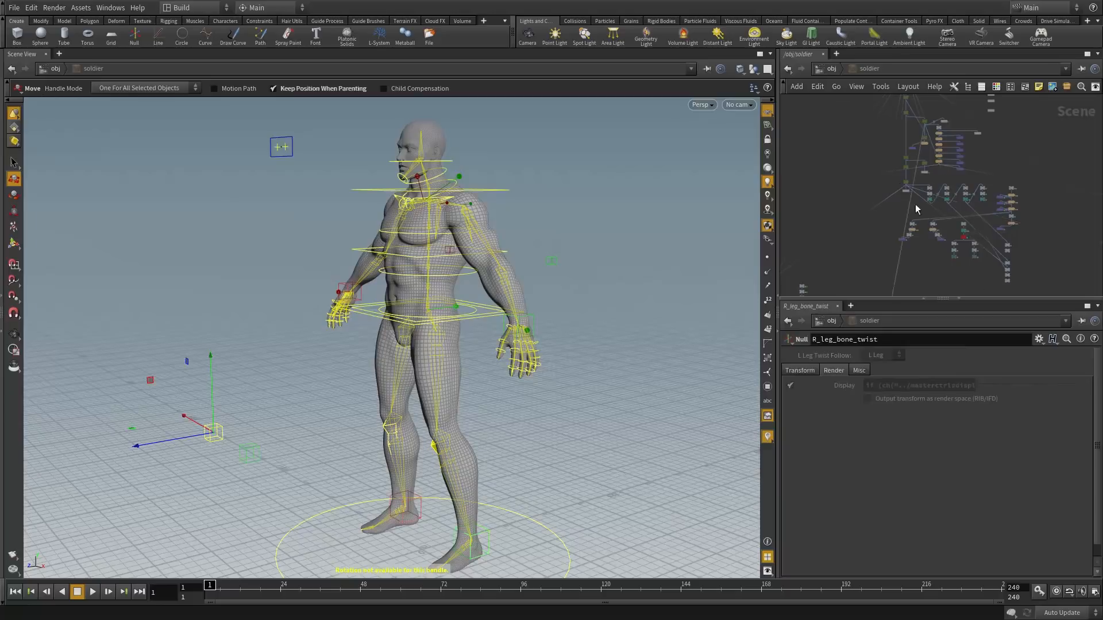
scroll(919, 169, up, 5)
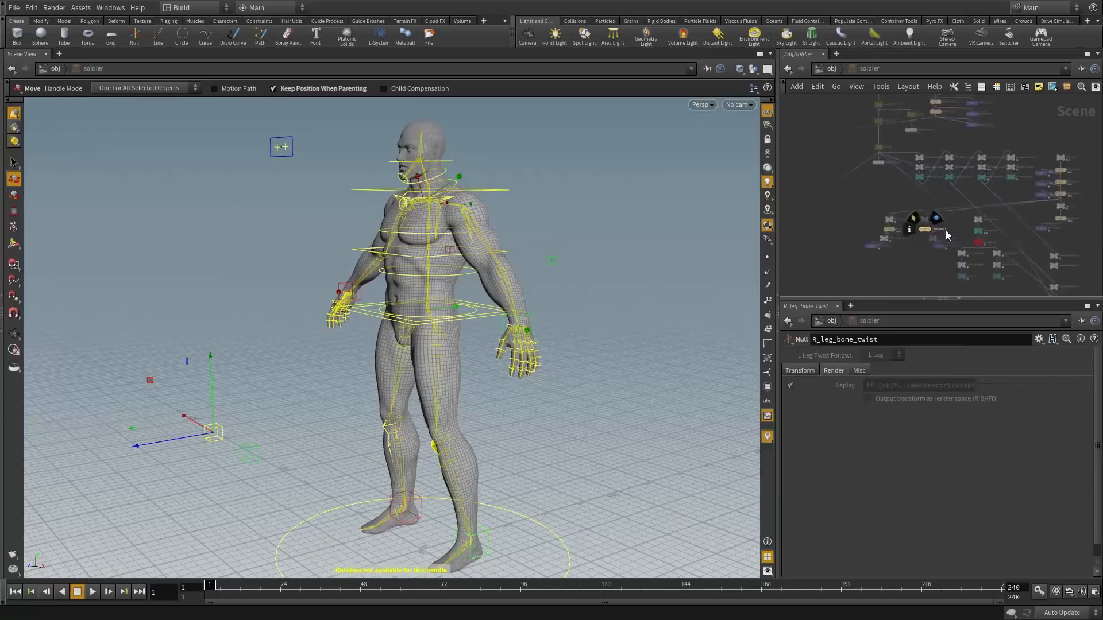
scroll(936, 180, down, 6)
key(u)
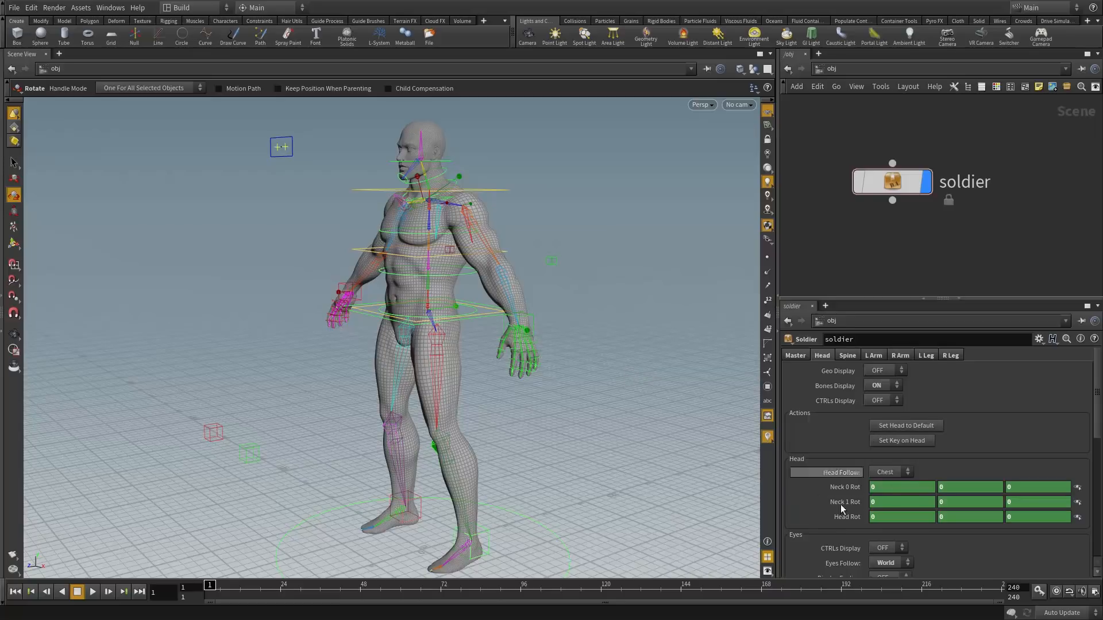
right_click(885, 187)
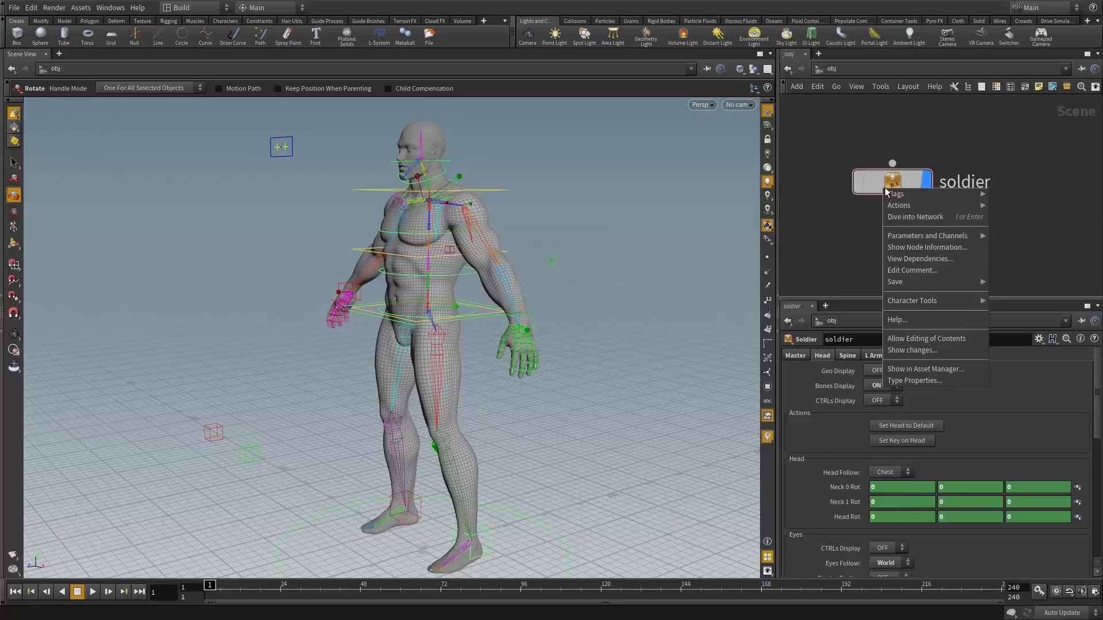
Open the soldier's Type Properties and trace Set ALL to Default's callback to setalltodefault in PythonModule
click(912, 379)
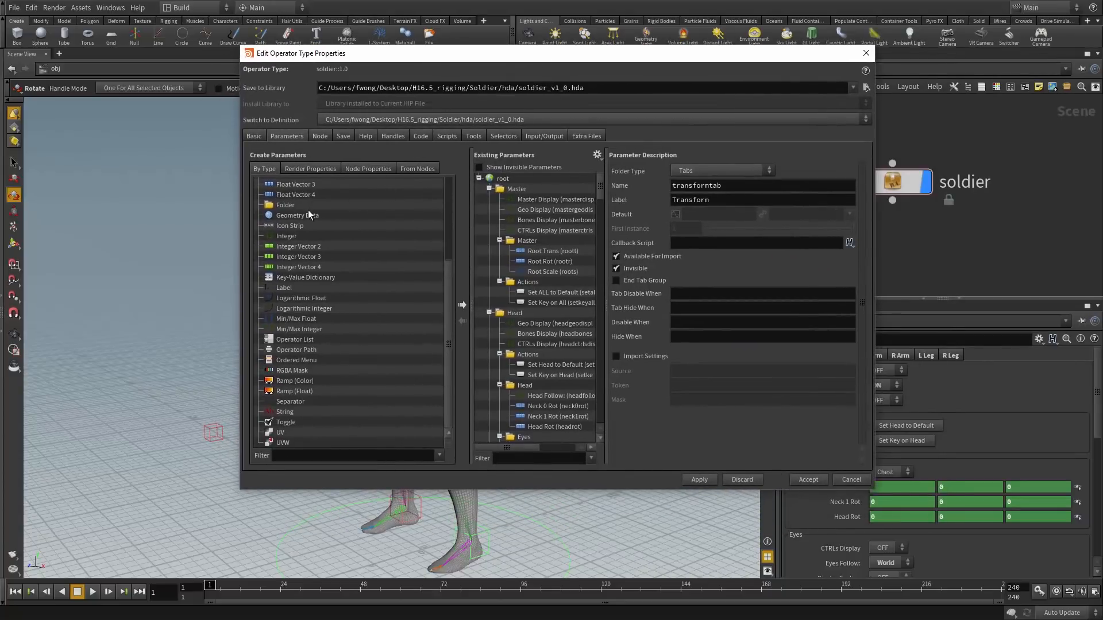
drag(444, 293, 446, 211)
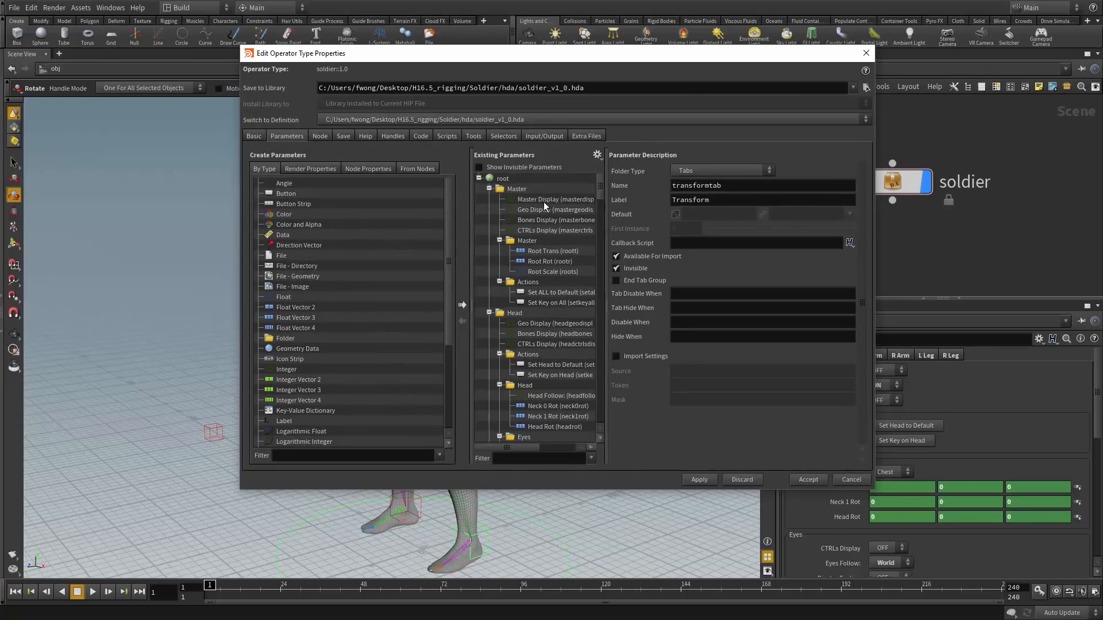
mouse_move(601, 185)
mouse_down()
mouse_move(612, 409)
mouse_move(594, 173)
mouse_up()
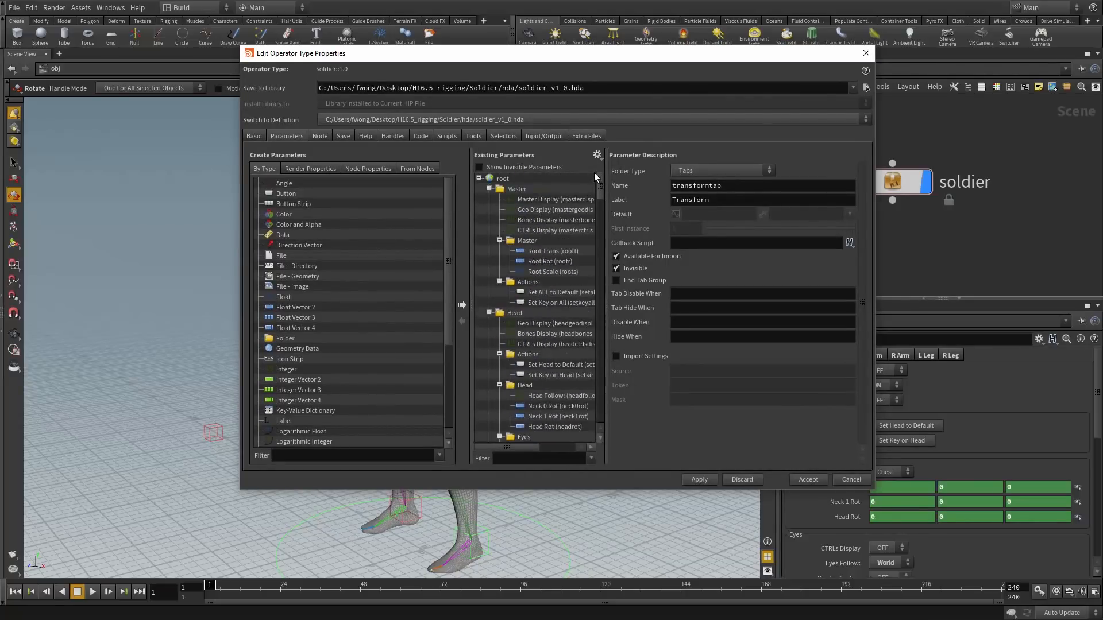
click(520, 292)
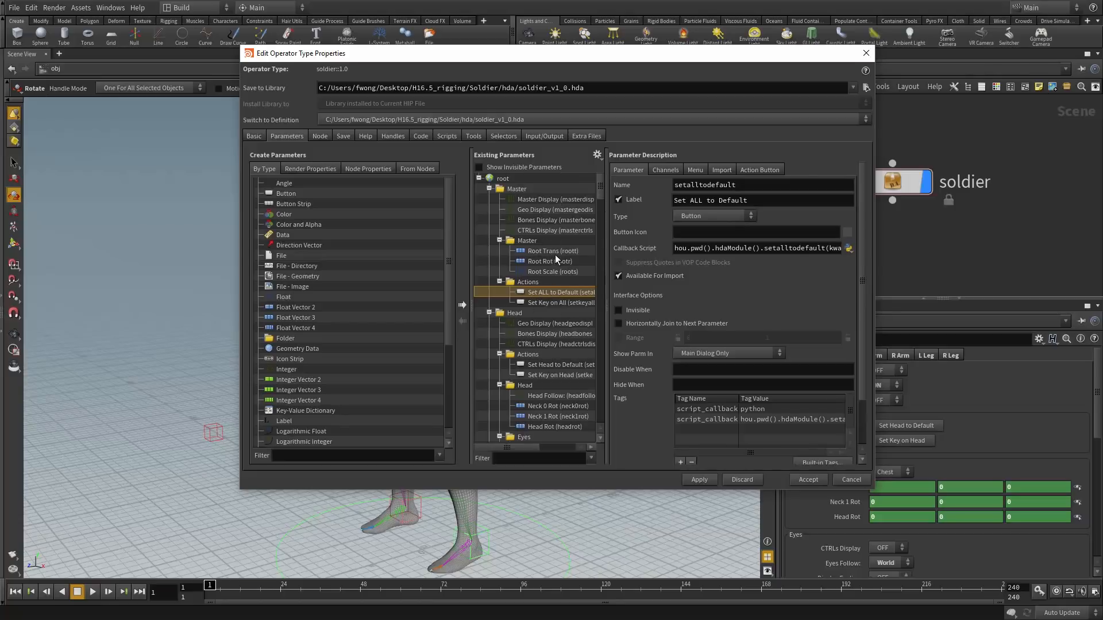
drag(764, 249, 823, 250)
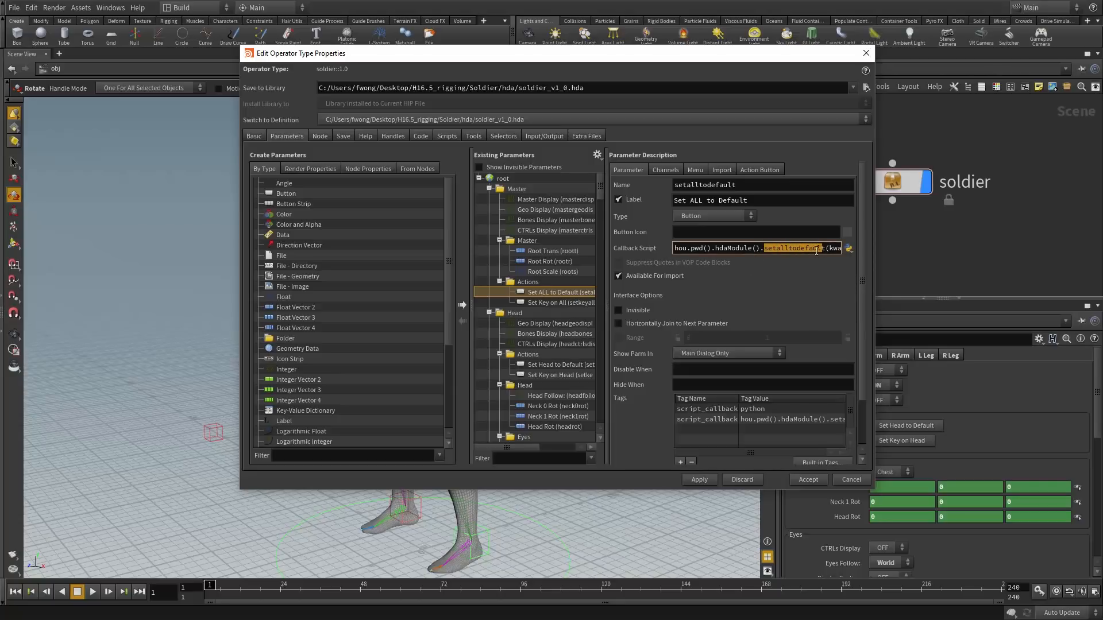
click(445, 137)
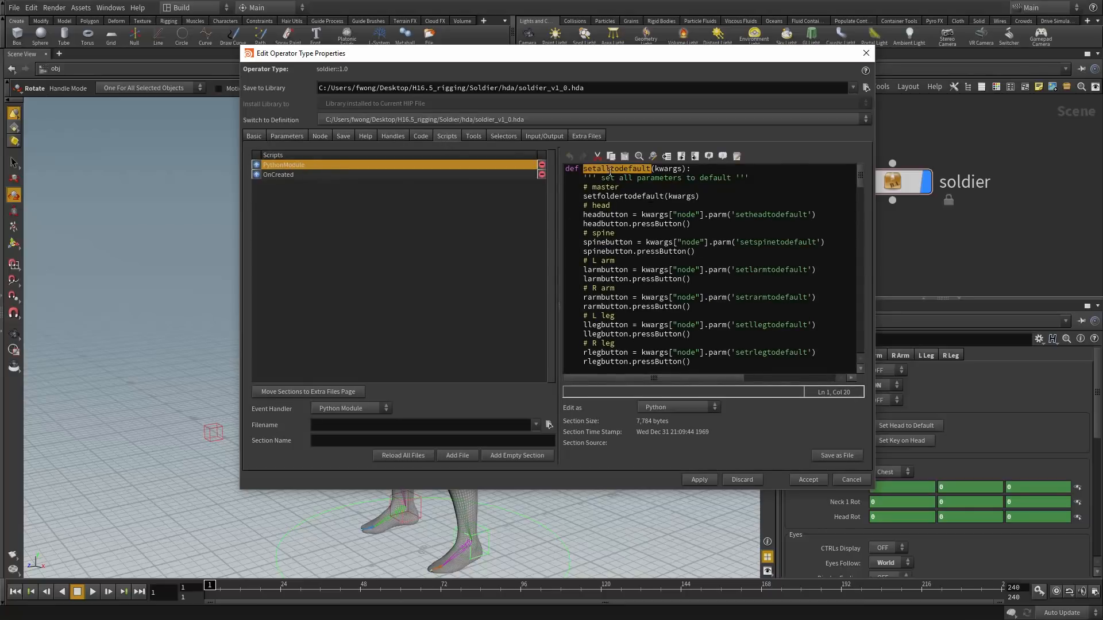
Browse the asset's Parameters, Scripts and Extra Files tabs, checking the stored hand bone proxy files
click(287, 137)
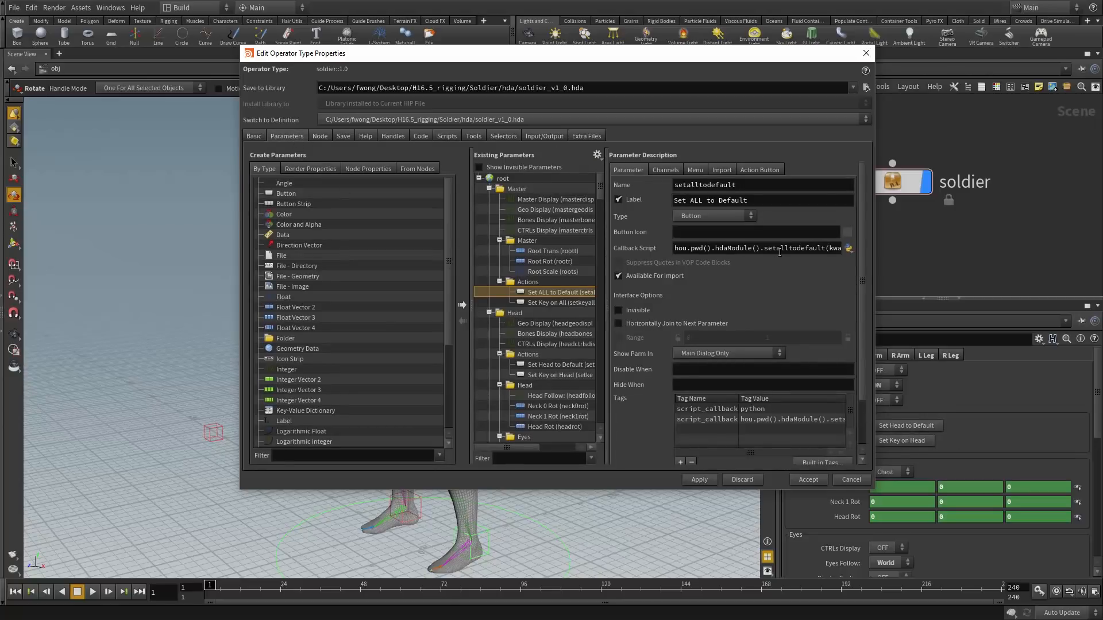
click(458, 137)
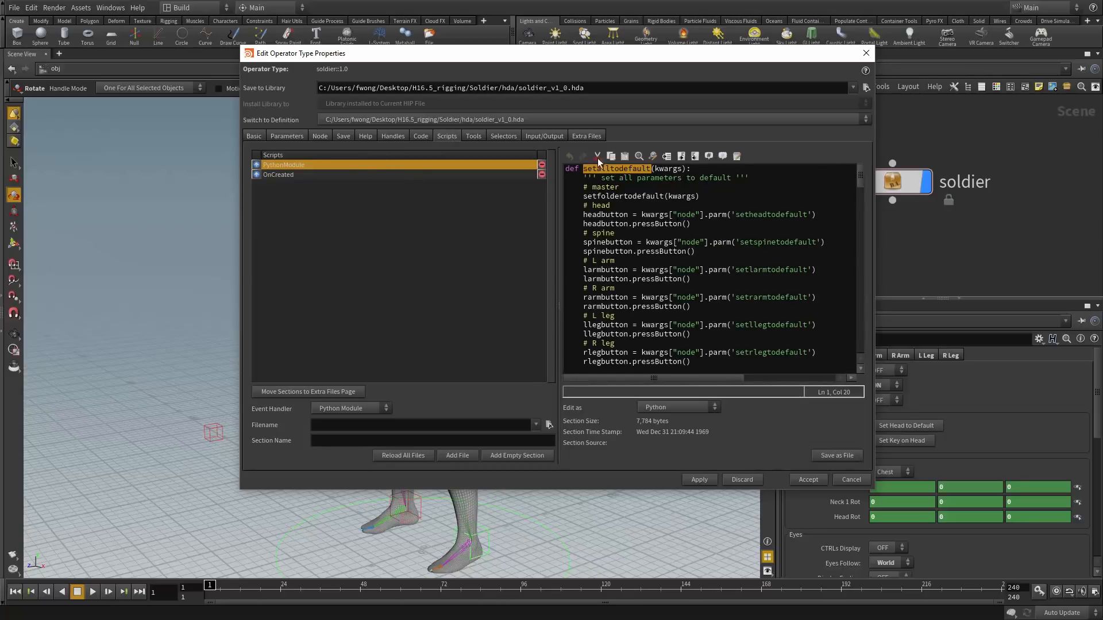
click(586, 136)
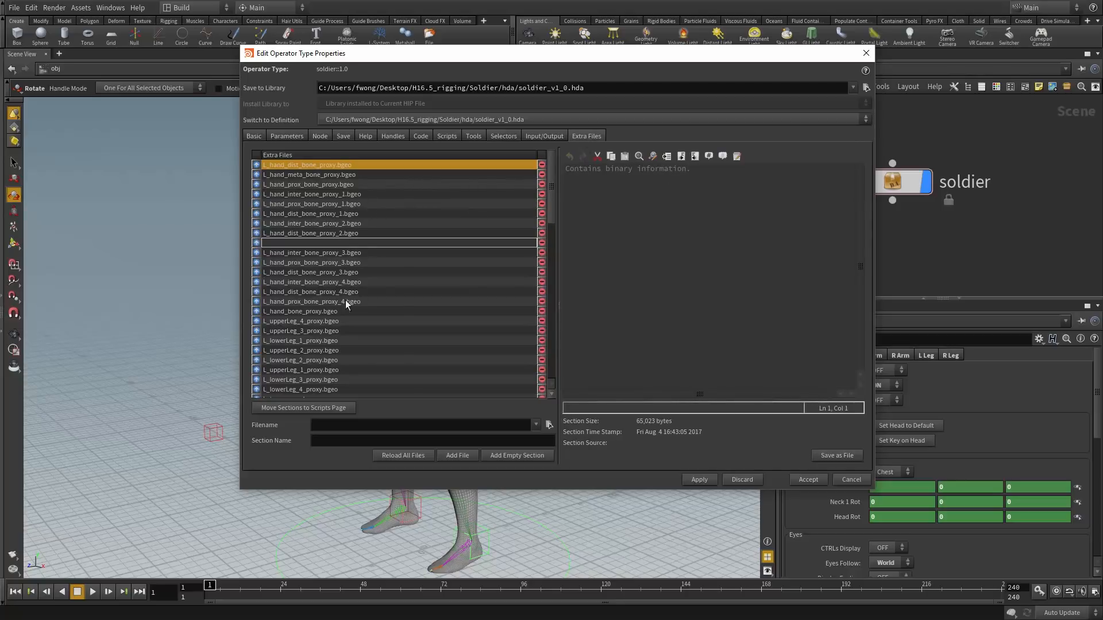
click(338, 184)
click(330, 224)
click(318, 264)
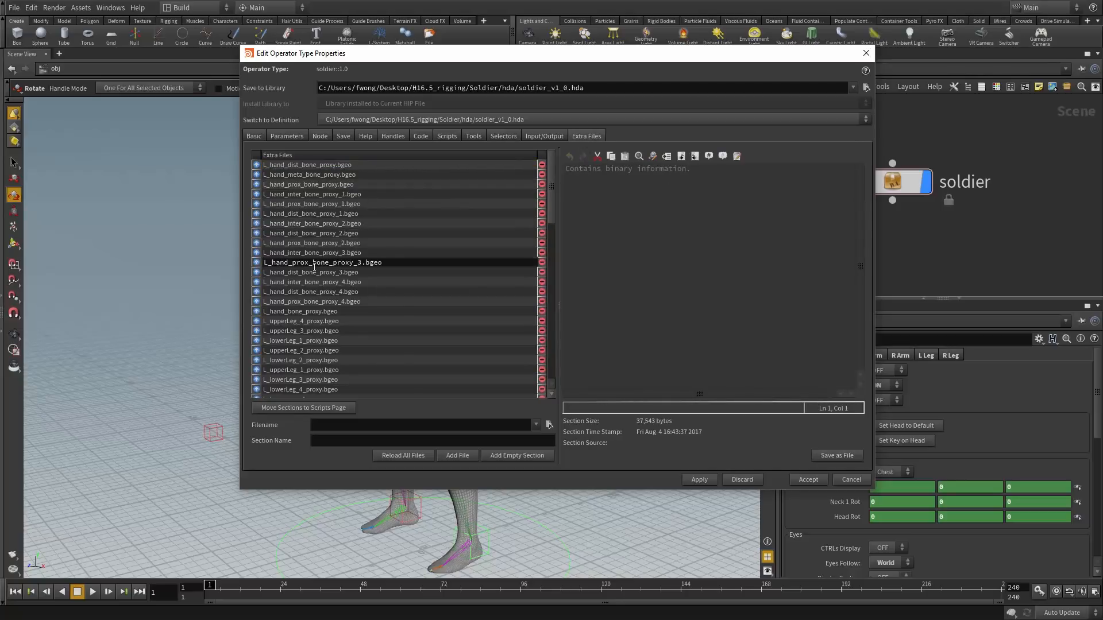
Inspect L_hand_dist_bone_proxy_4.bgeo, then cancel the Type Properties without saving changes
click(312, 293)
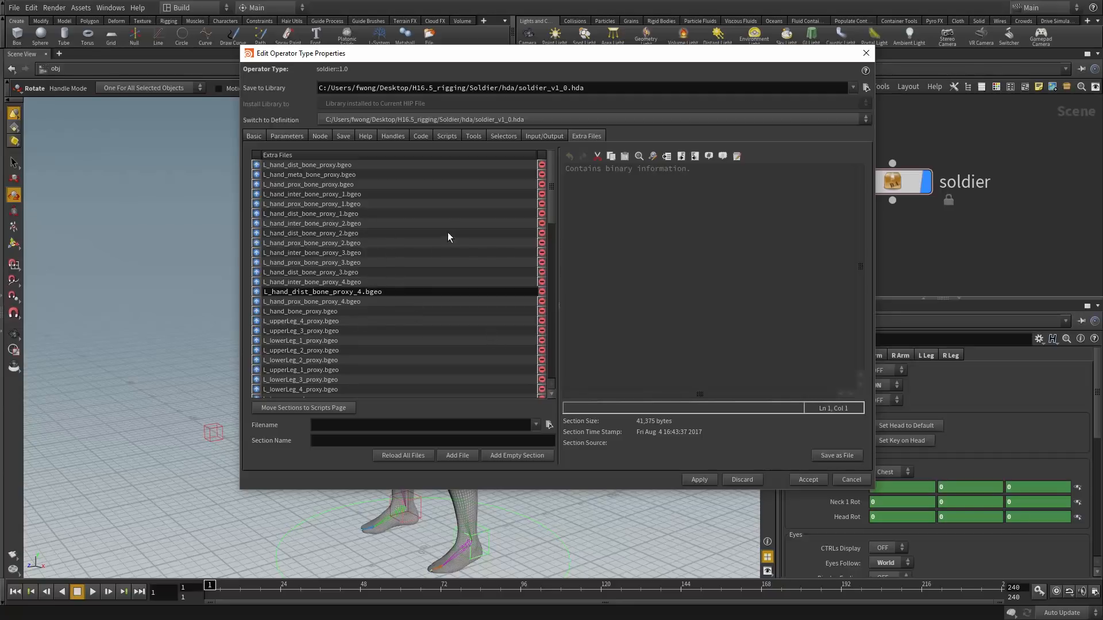
click(288, 137)
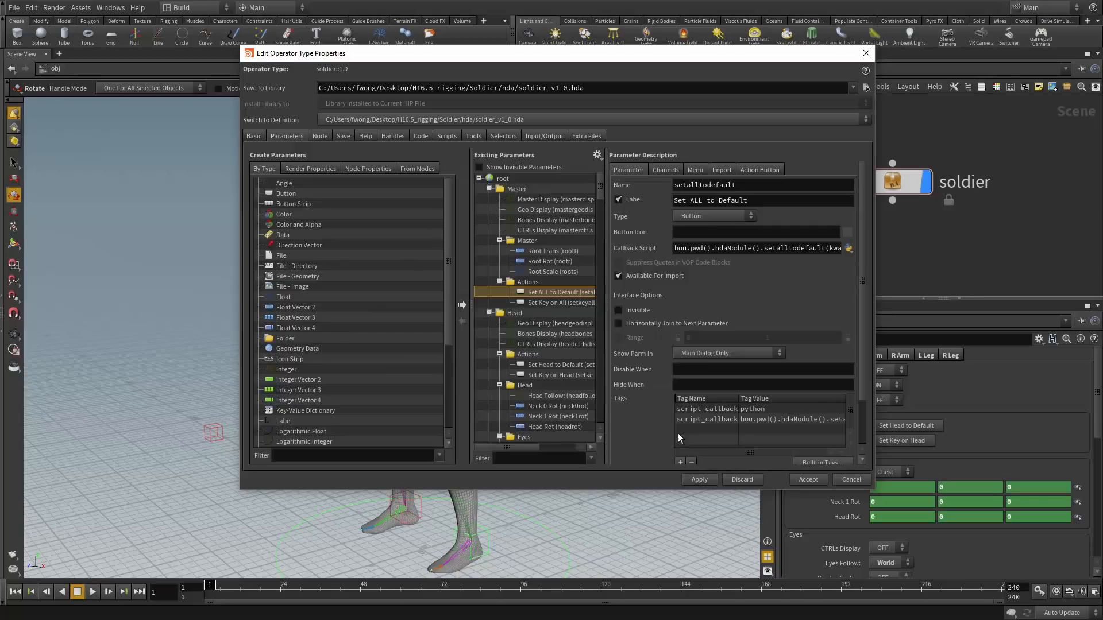
click(848, 481)
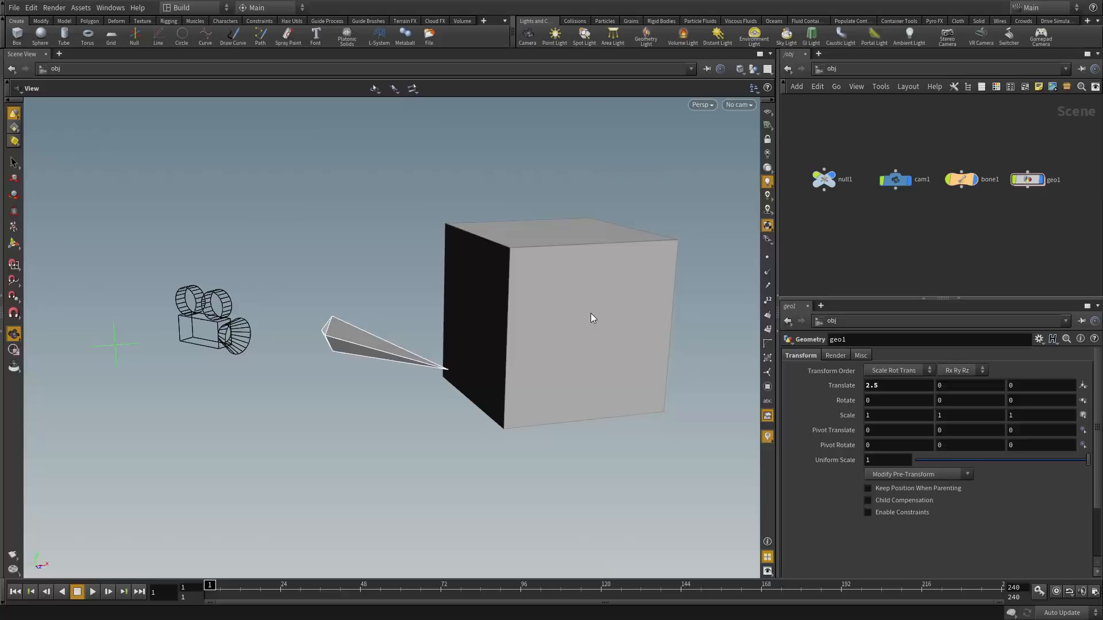
click(825, 180)
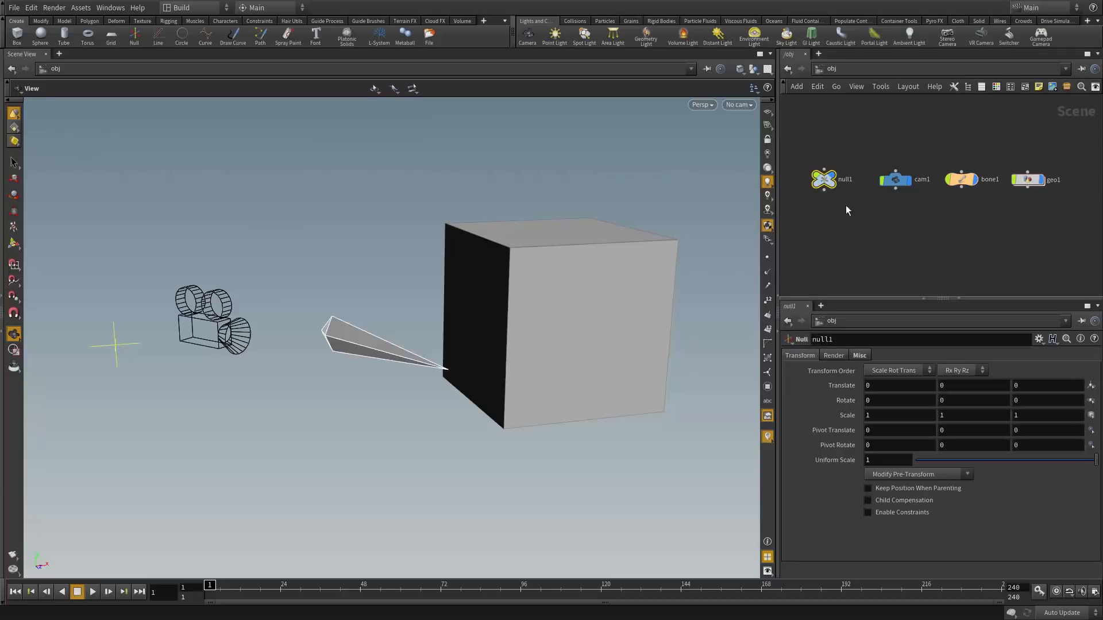
click(896, 181)
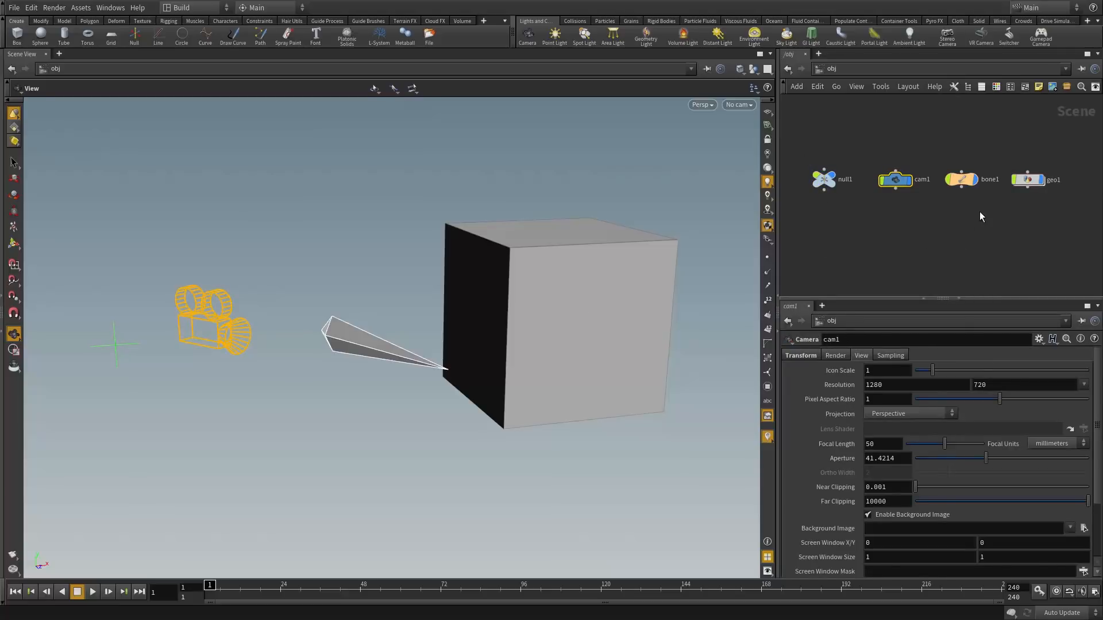
click(961, 179)
click(1027, 180)
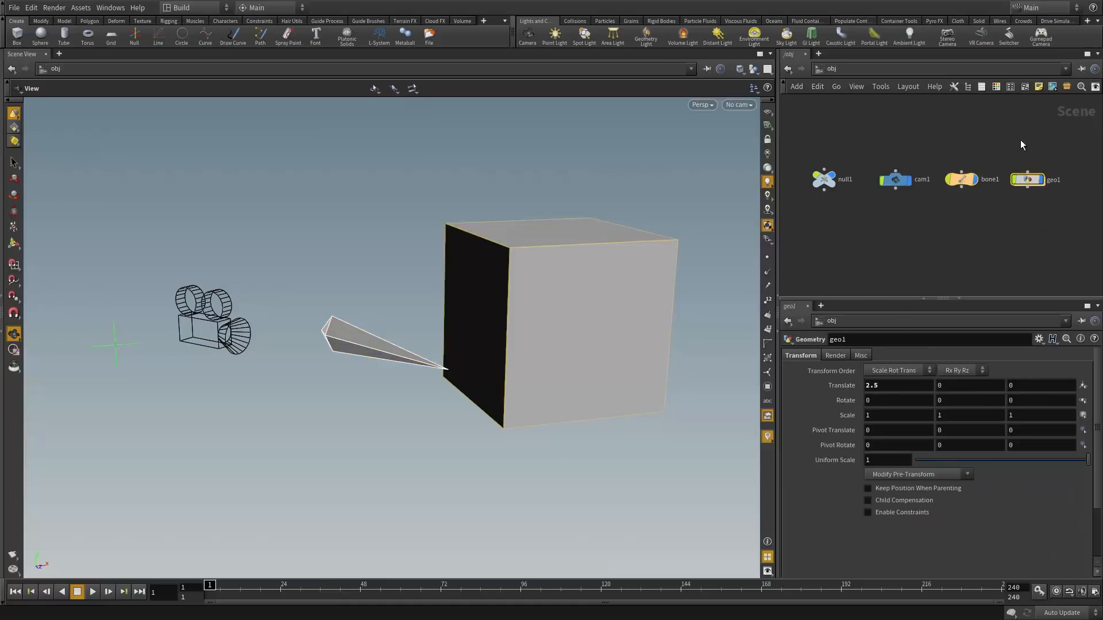
click(925, 249)
click(586, 352)
double_click(824, 179)
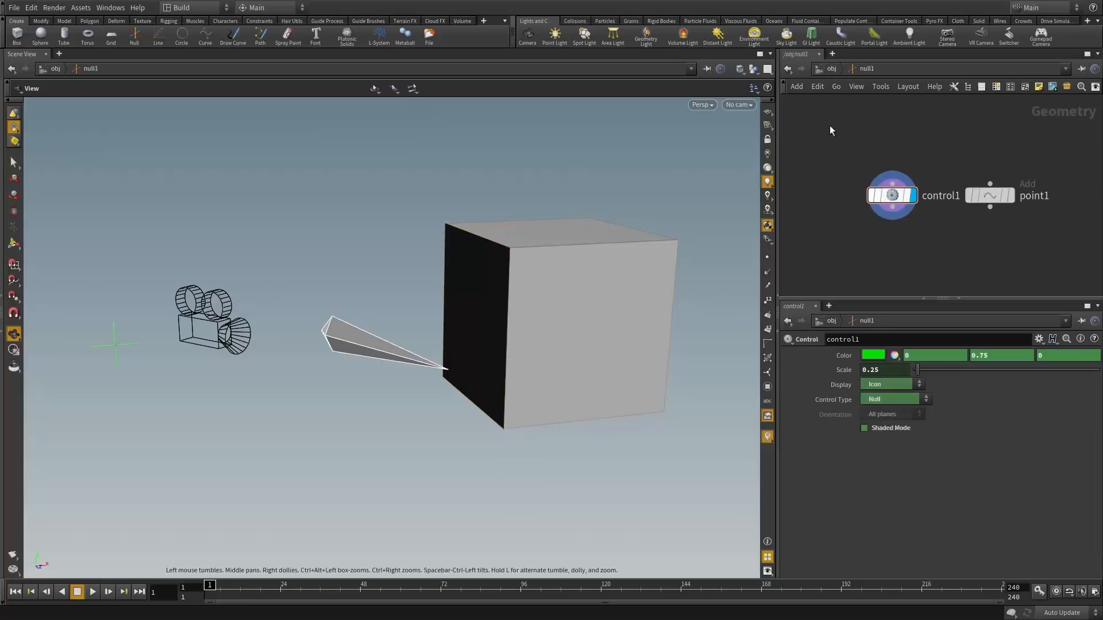
click(831, 69)
double_click(901, 178)
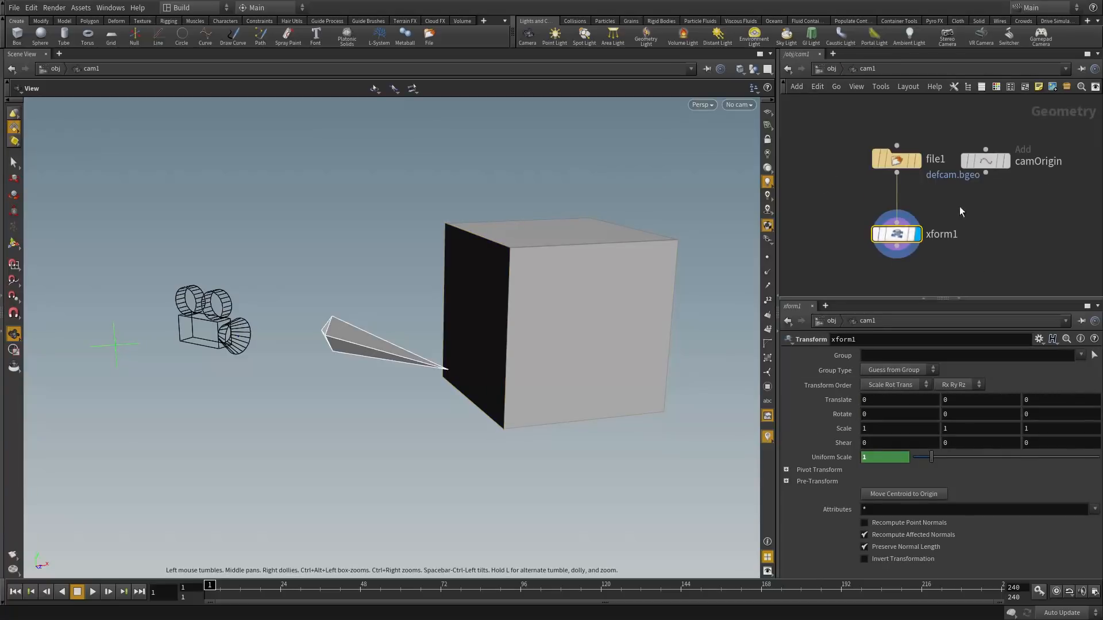
click(827, 69)
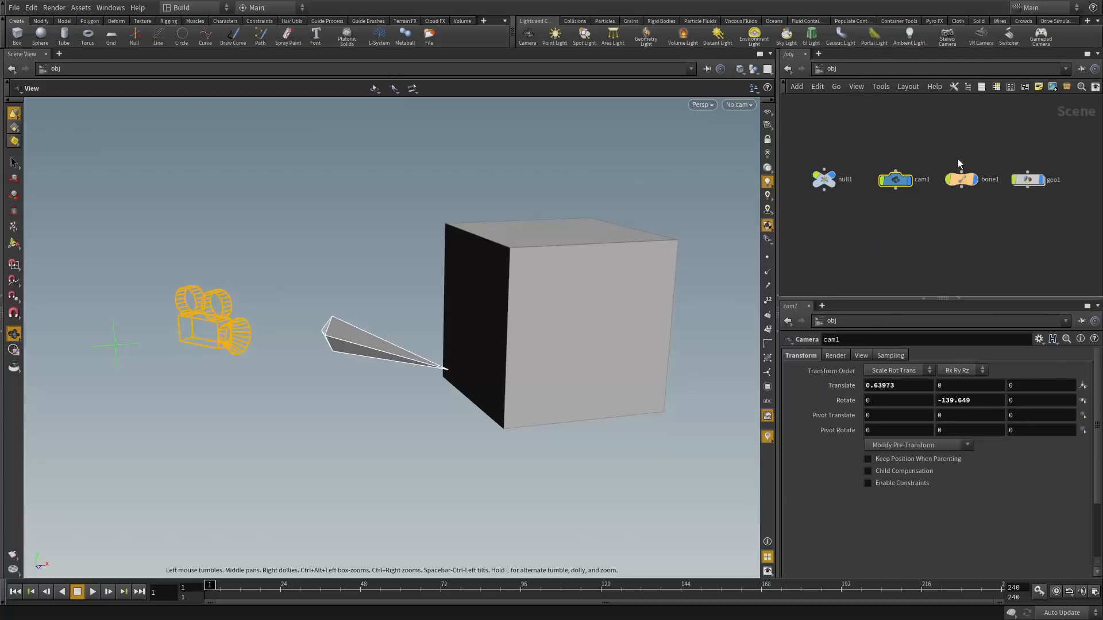
double_click(962, 180)
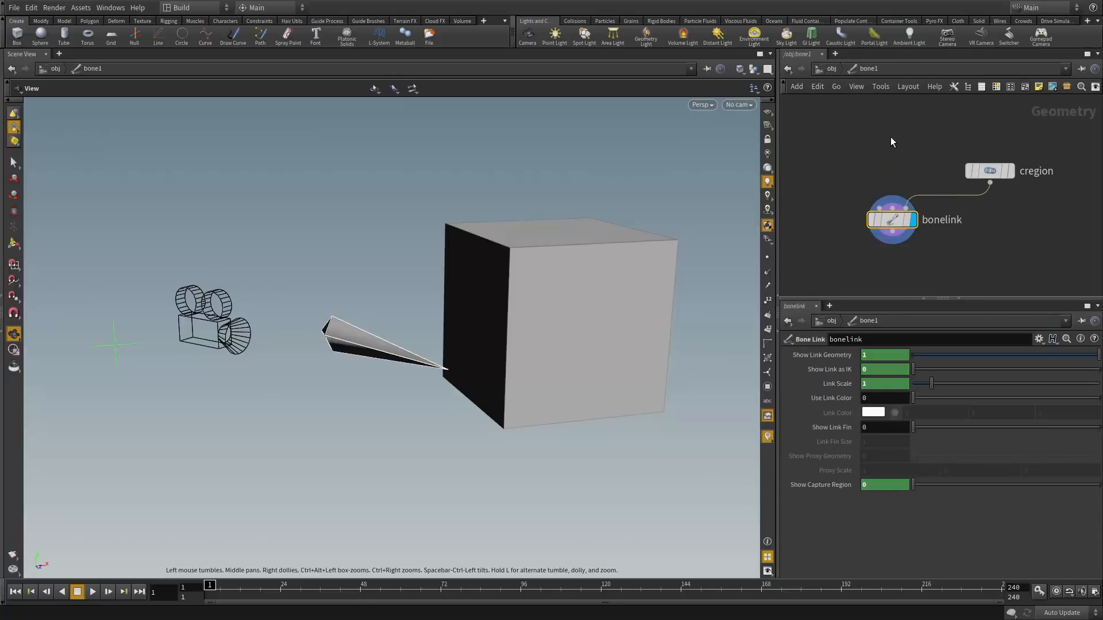
key(Tab)
key(u)
click(1028, 180)
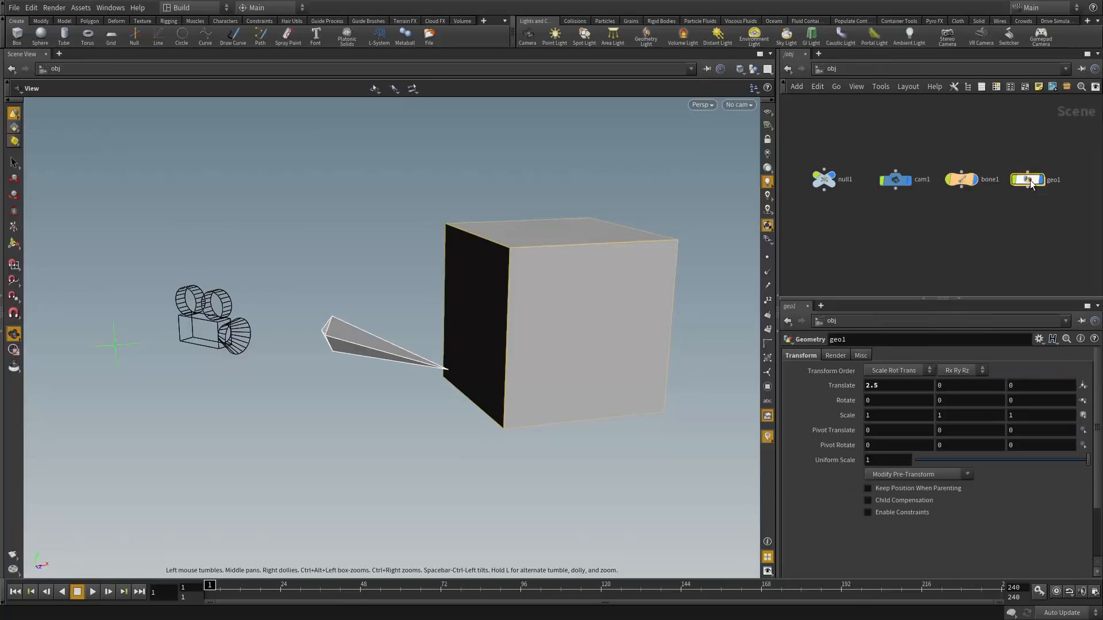
click(826, 179)
click(832, 356)
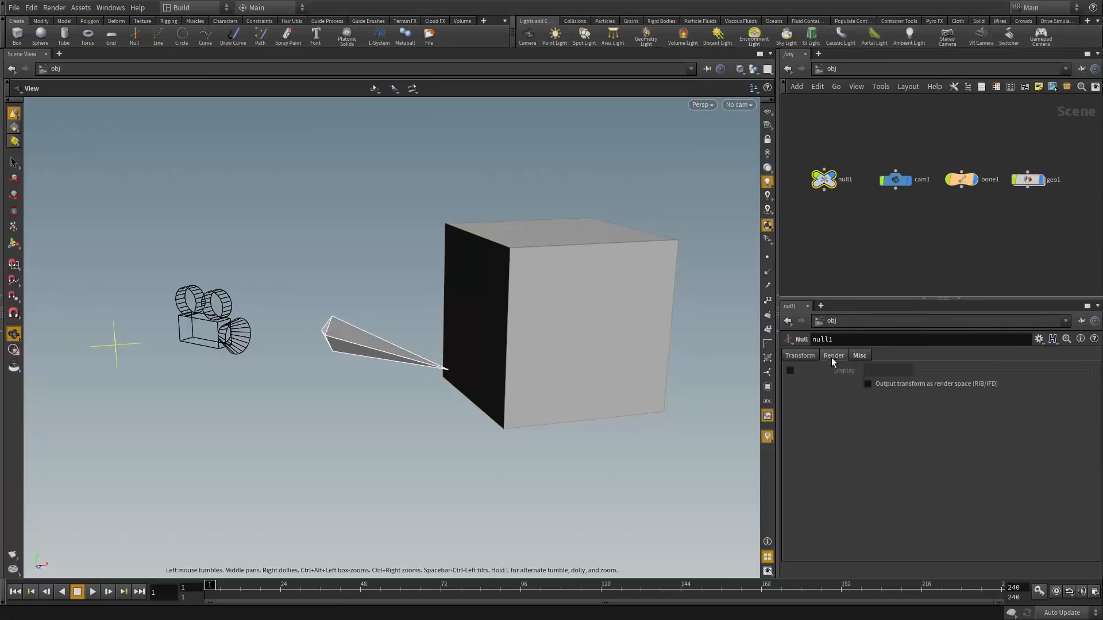
click(860, 355)
click(807, 355)
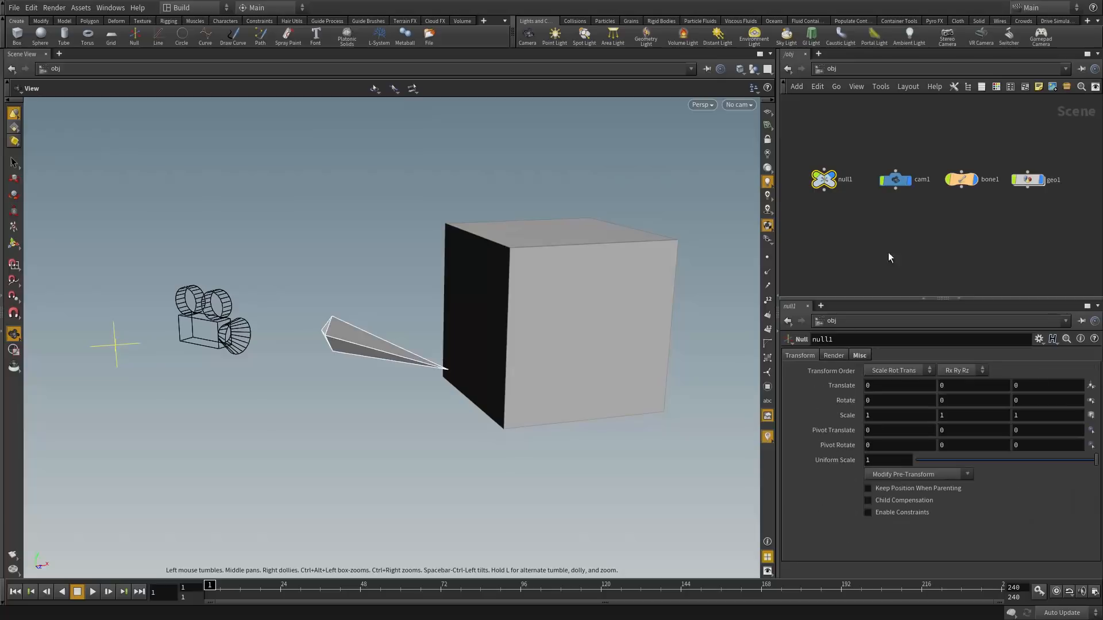
click(895, 182)
click(834, 356)
click(861, 355)
click(891, 356)
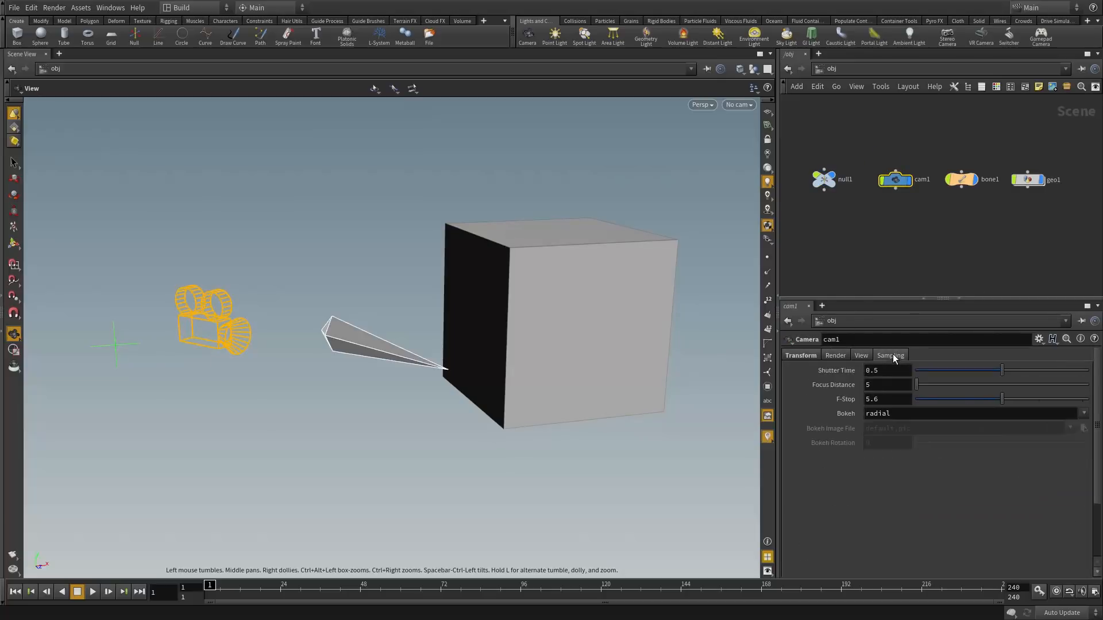
click(825, 179)
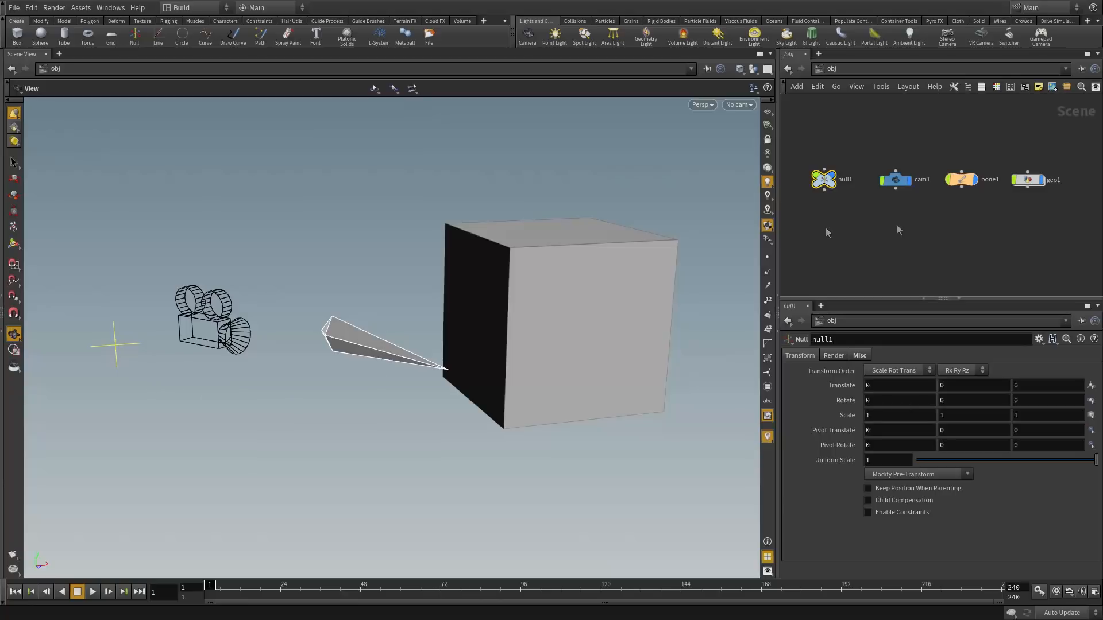
click(889, 180)
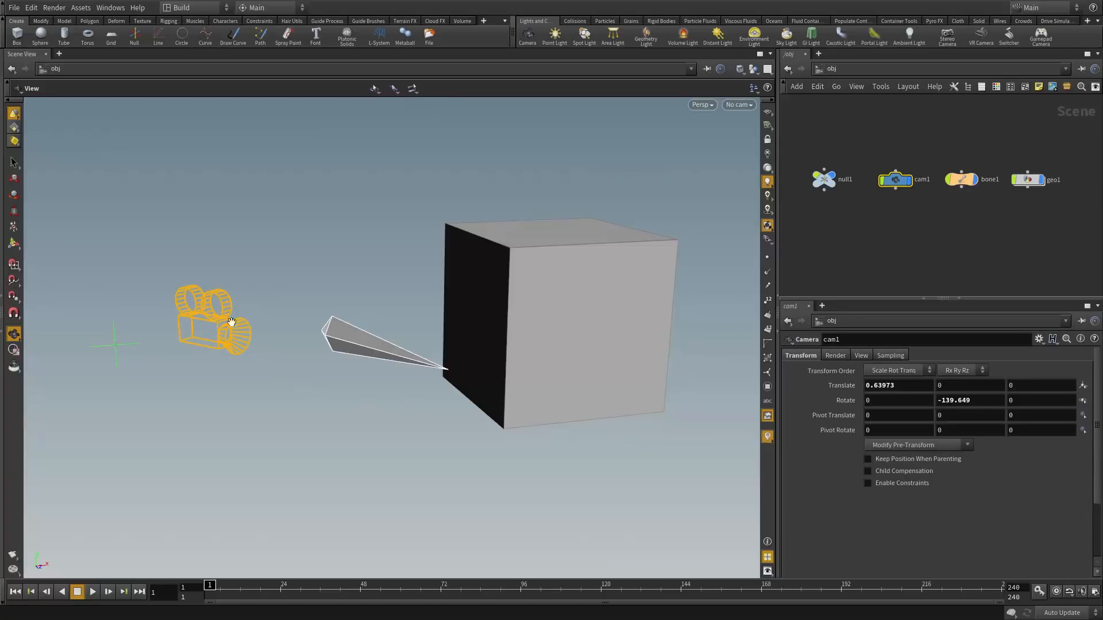
Review the camera's render, resolution and focal length, and sampling settings
click(835, 356)
click(862, 355)
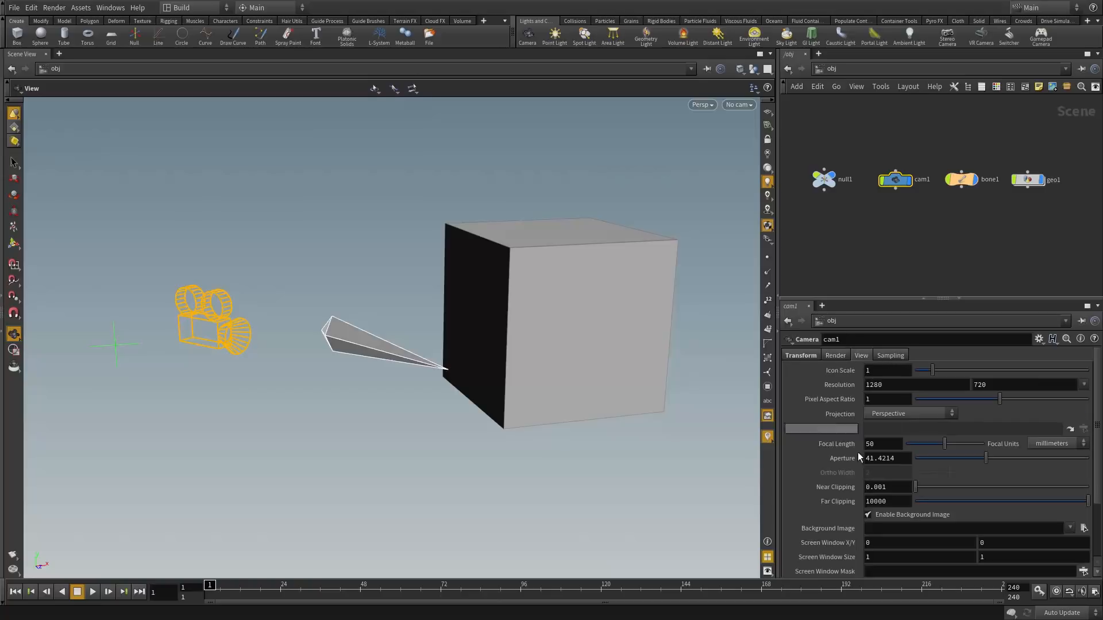
click(890, 355)
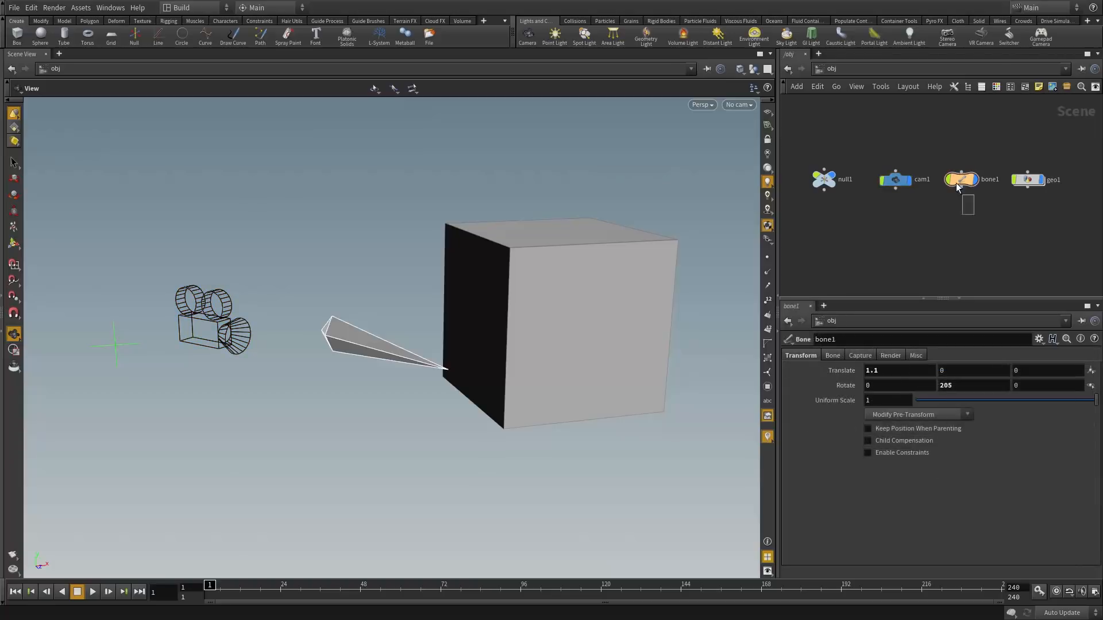
Inspect bone1's Bone and Capture settings, then show geo1's Render settings
click(961, 180)
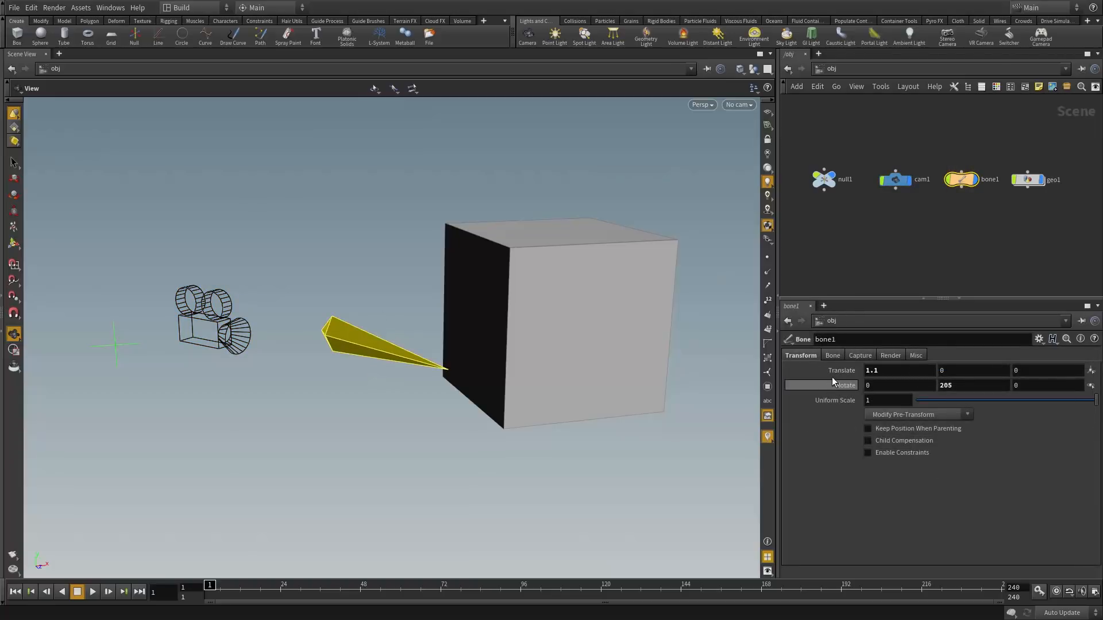
click(833, 356)
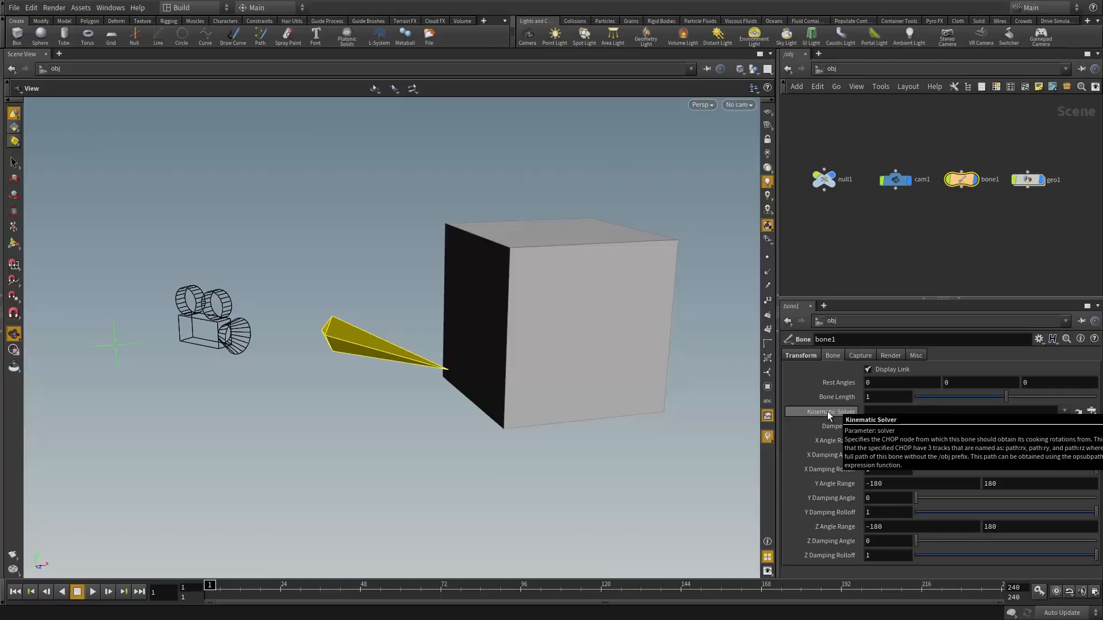
click(860, 356)
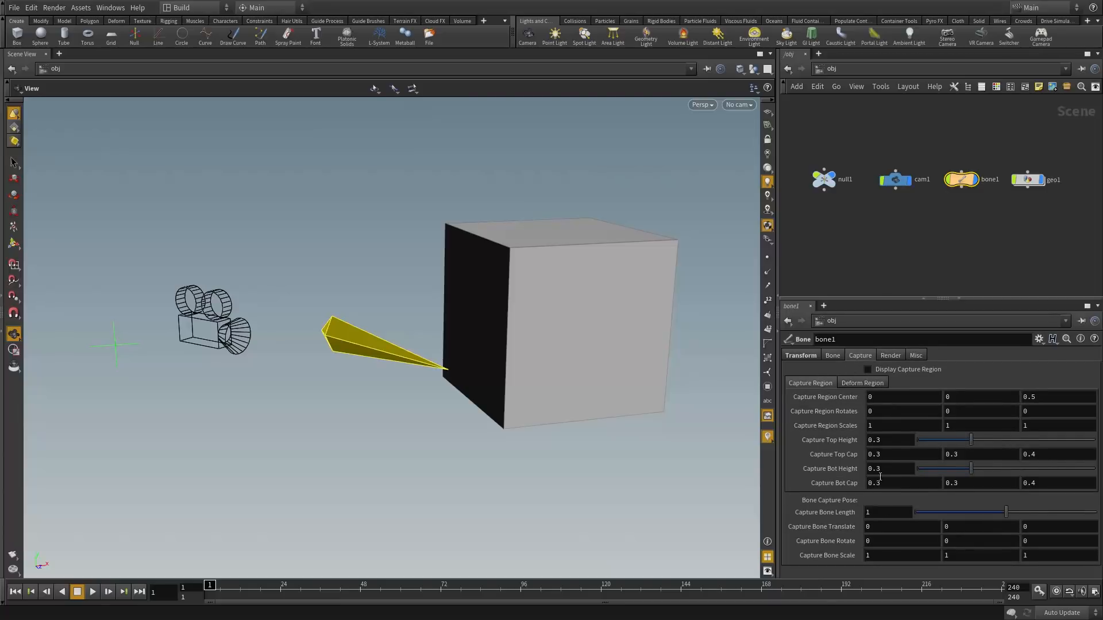
click(1027, 179)
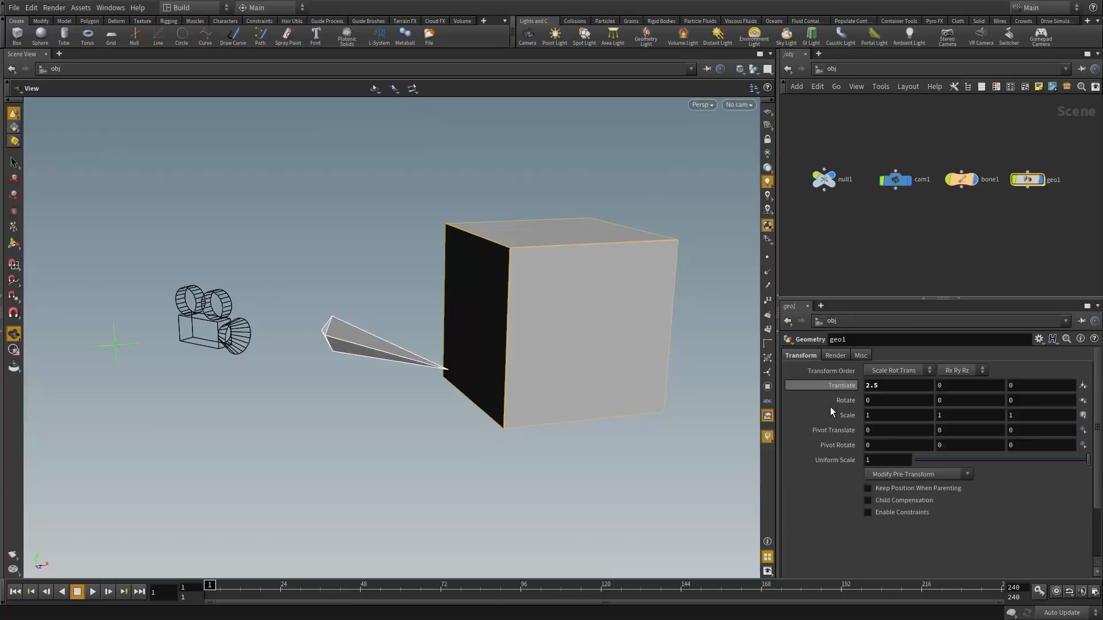
click(842, 356)
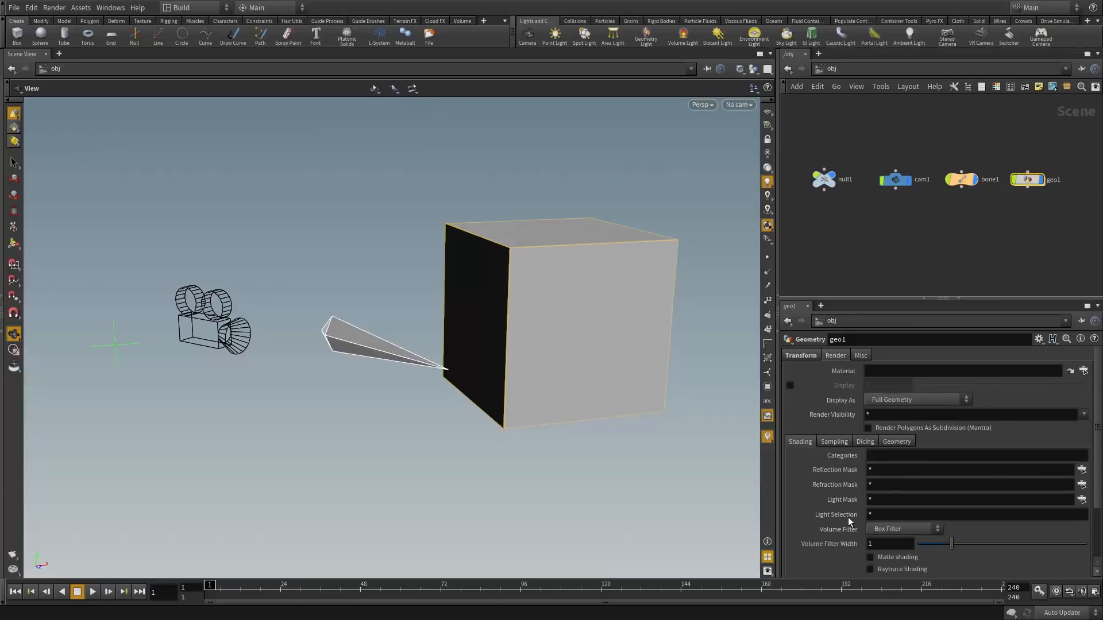
View geo1's Sampling and Dicing render subtabs and check the null's parameters
click(835, 440)
click(871, 442)
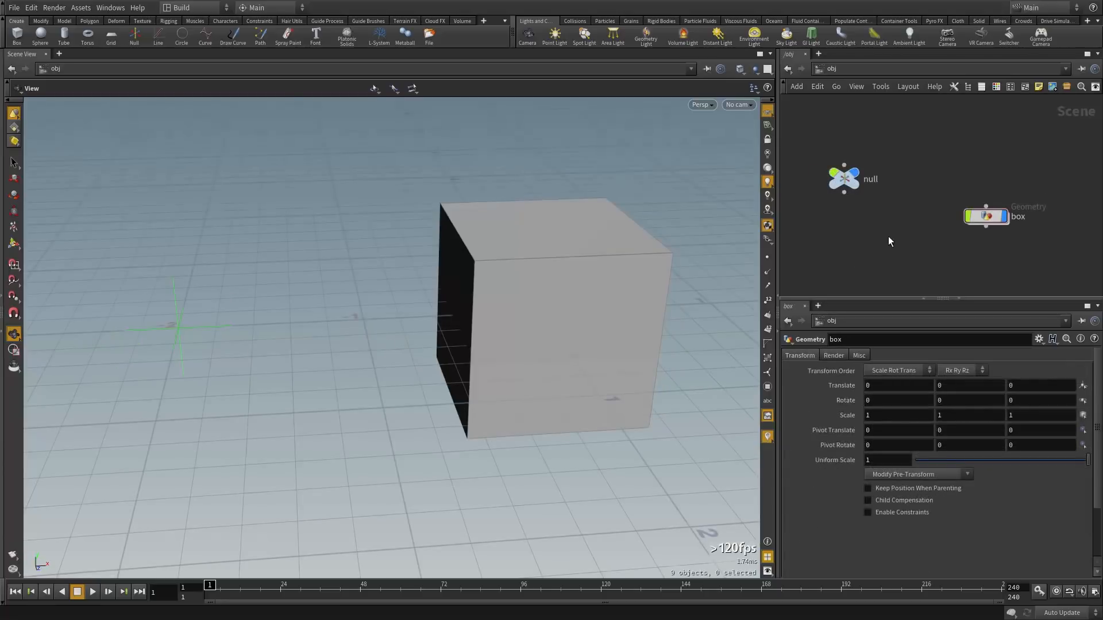
middle_drag(889, 238, 893, 214)
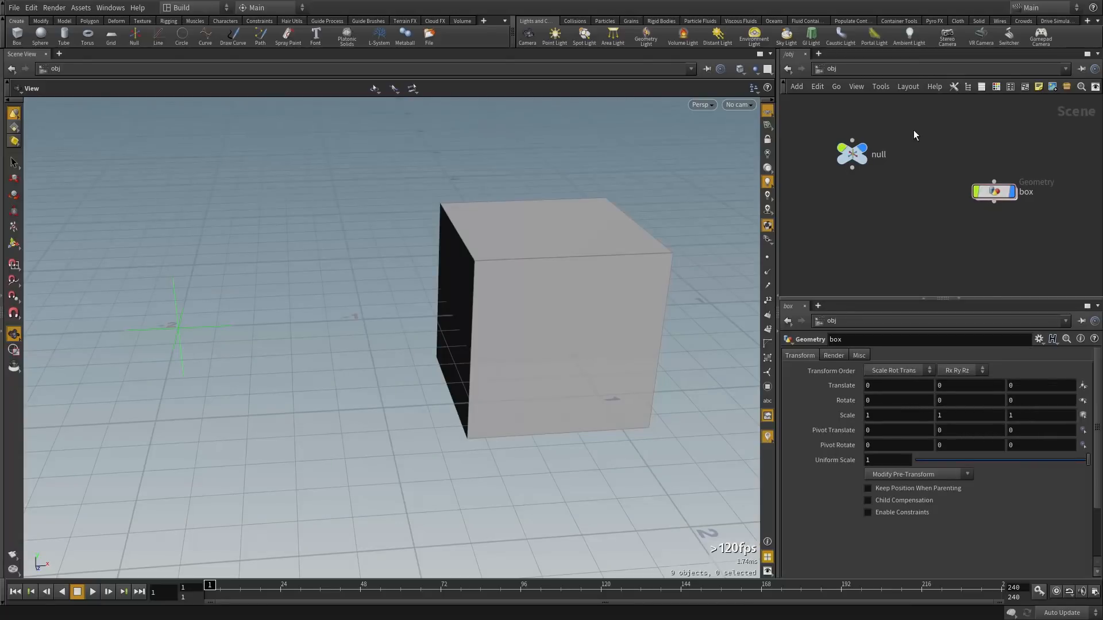
click(852, 153)
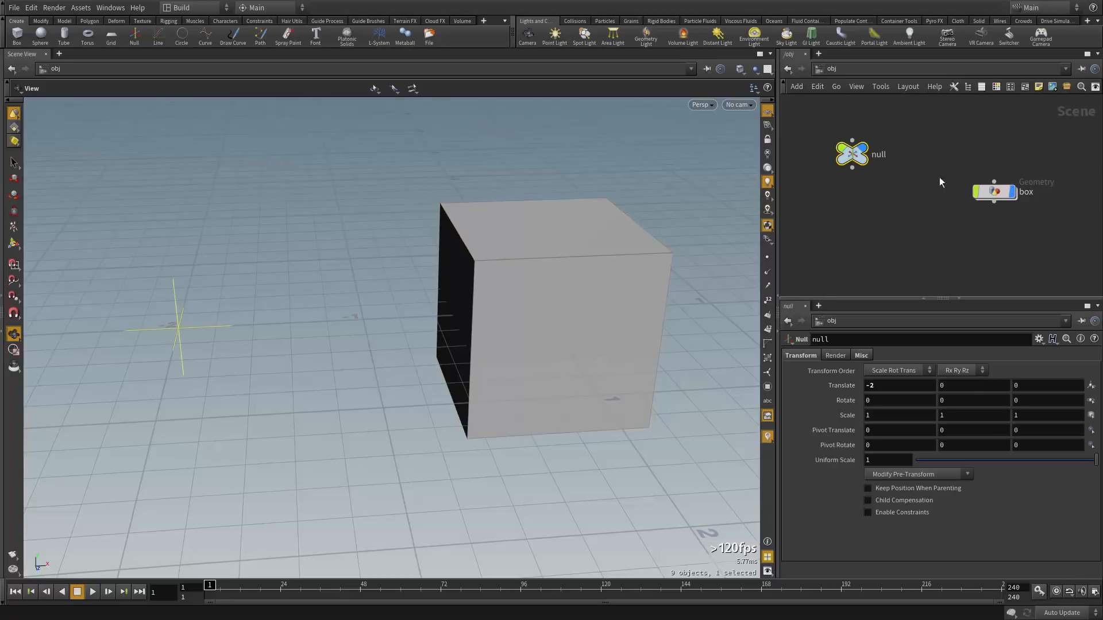
click(952, 195)
Reposition the box node, then wire the null into the box to parent the cube under it
drag(990, 206, 949, 212)
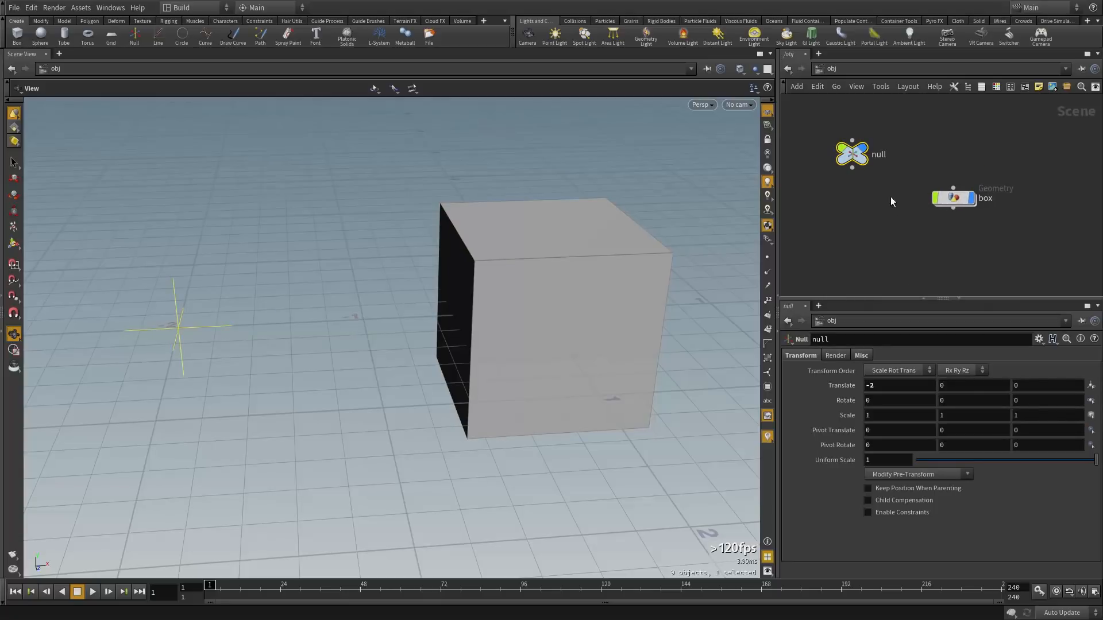
click(951, 199)
click(951, 226)
drag(559, 245, 538, 240)
click(845, 154)
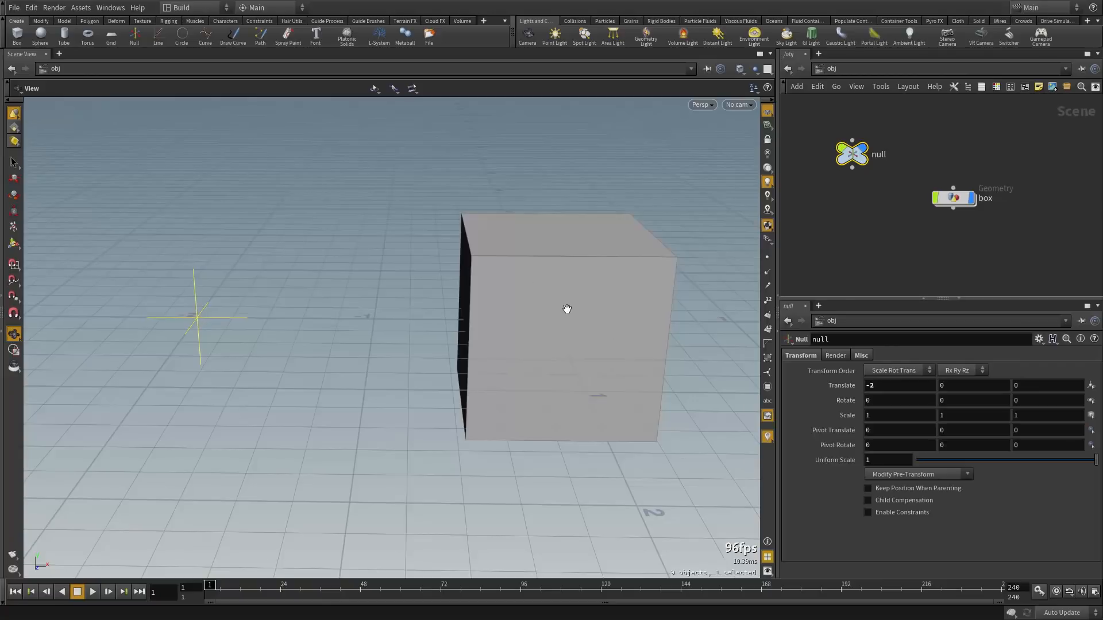
click(899, 250)
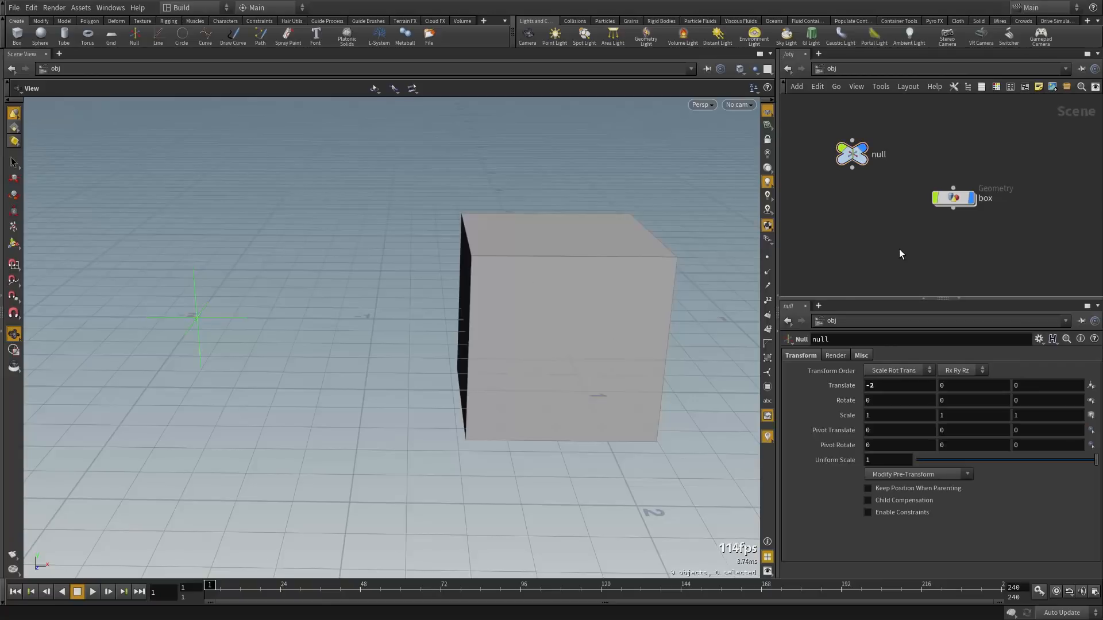
click(954, 199)
click(953, 188)
click(853, 168)
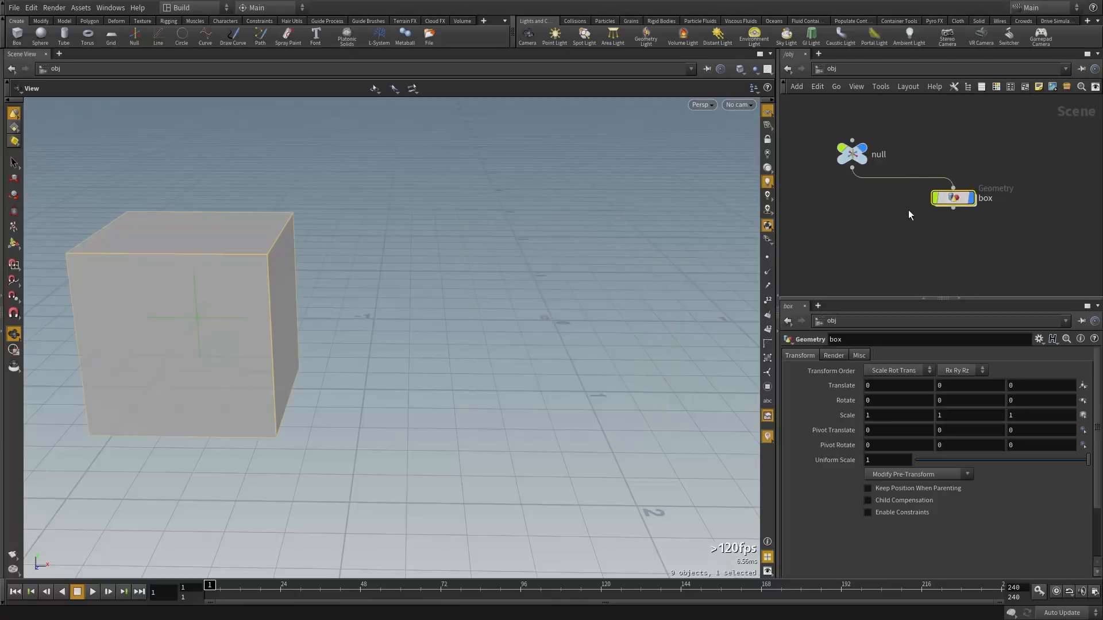
Test-move the null with its child cube in the viewport, then undo the move
click(839, 158)
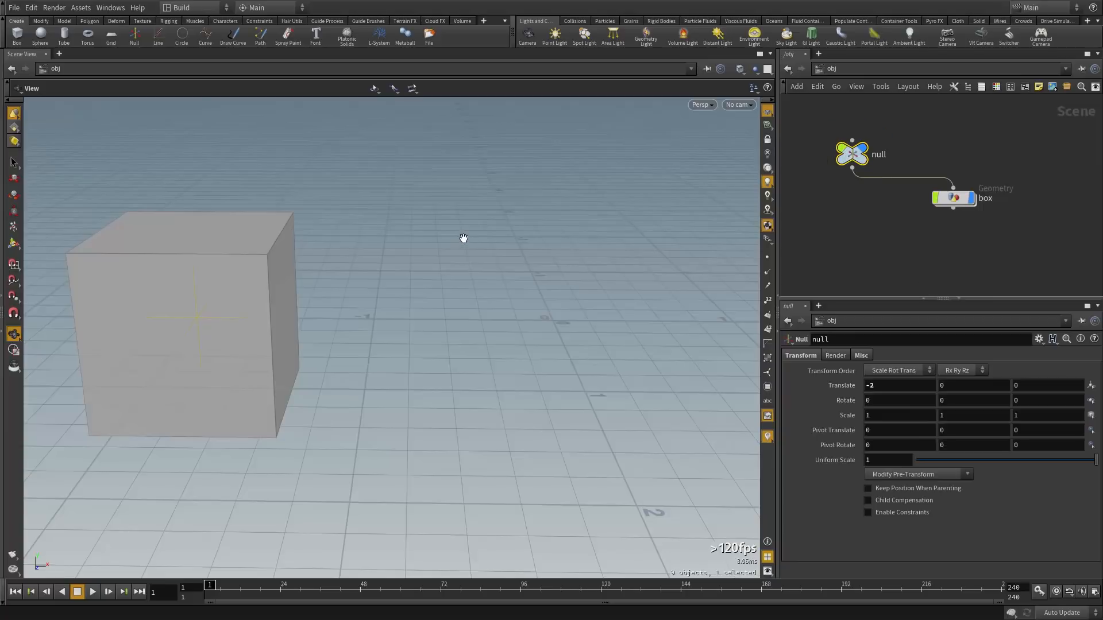
key(t)
drag(196, 320, 398, 300)
key(ctrl+z)
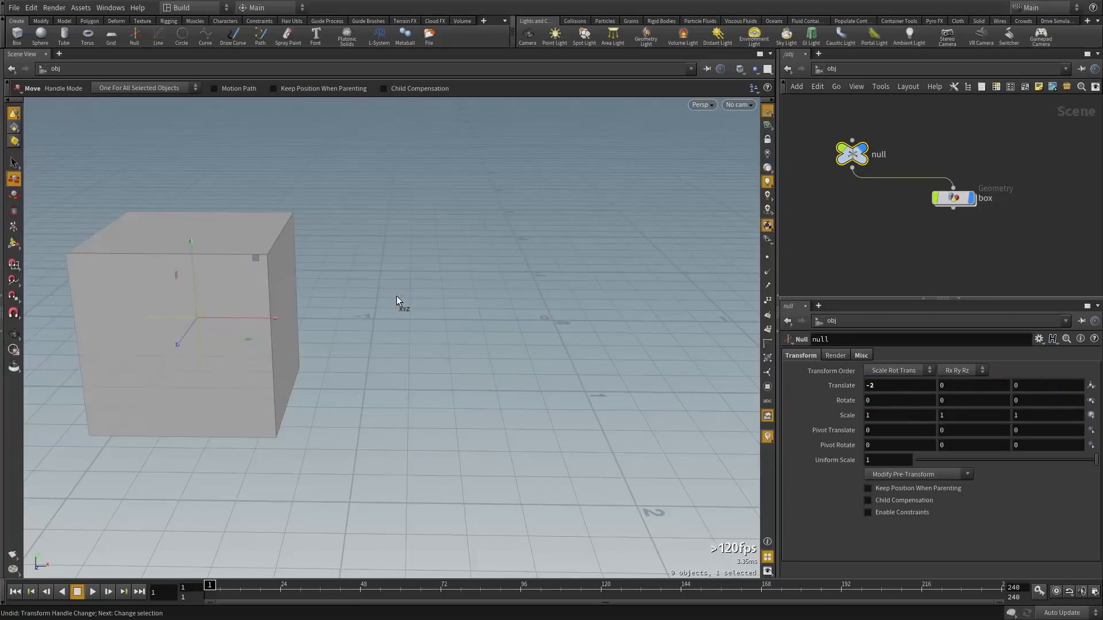
click(872, 238)
Cut the null-to-box wire, enable Keep Position When Parenting on box, and rewire null into box
click(971, 199)
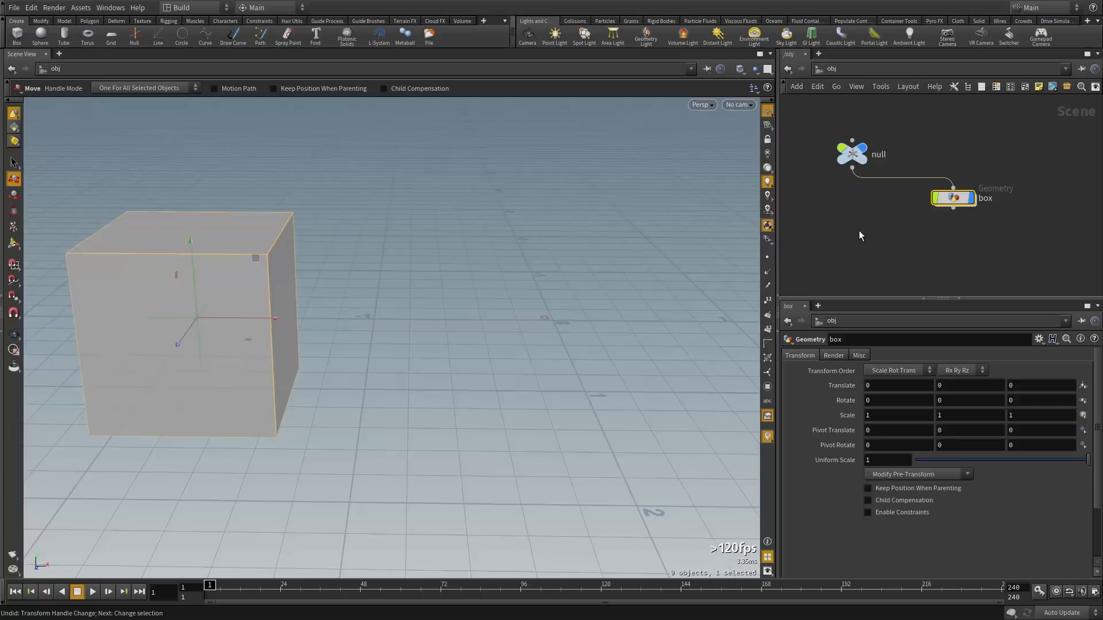
key(y)
drag(860, 235, 905, 172)
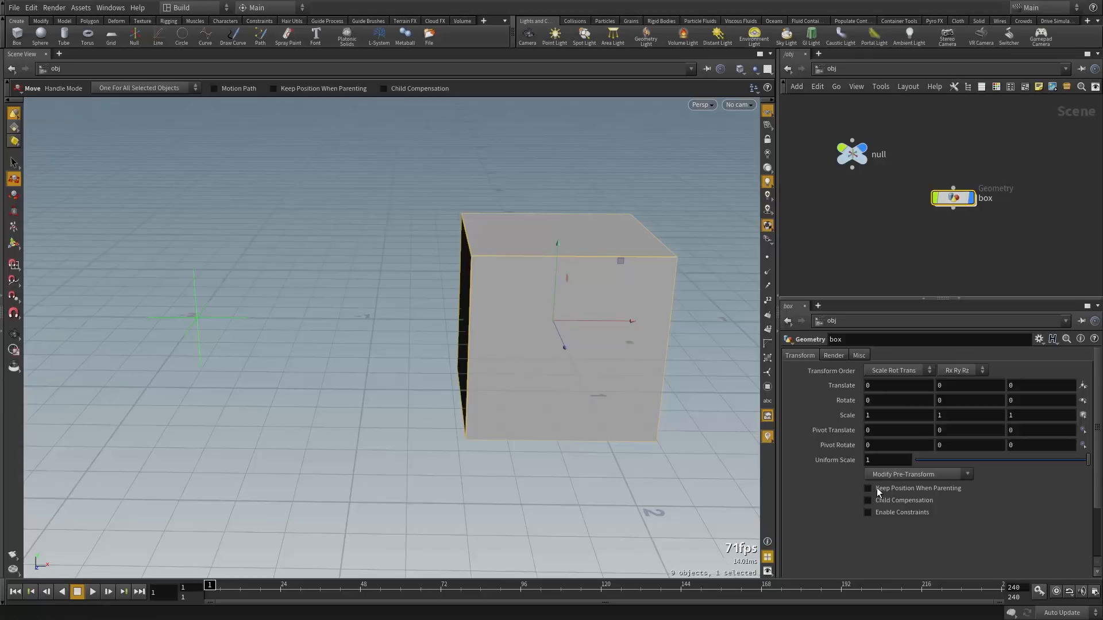
click(916, 490)
click(864, 188)
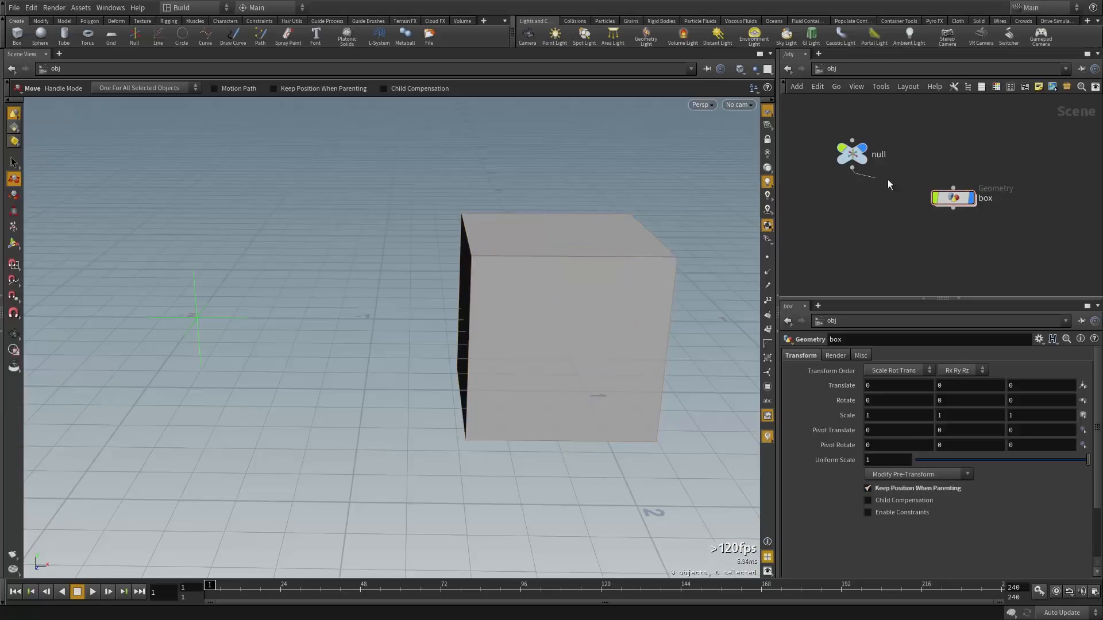
click(953, 185)
click(954, 197)
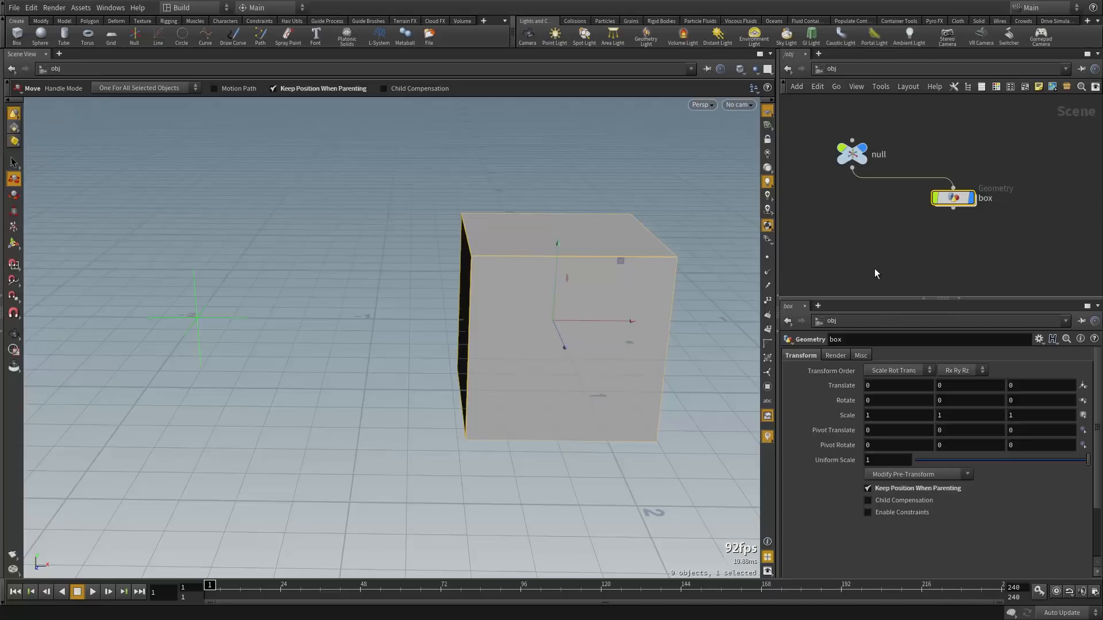
Test-move the null again, undo it, and select the box object
click(862, 261)
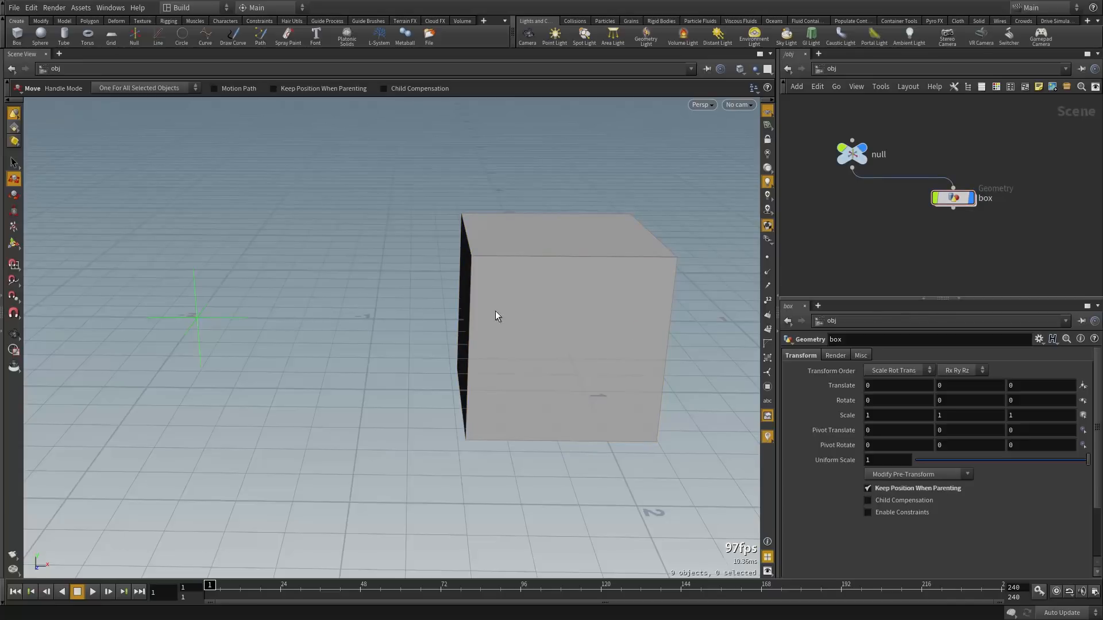
click(229, 315)
mouse_move(254, 258)
mouse_down()
mouse_move(296, 227)
mouse_move(292, 255)
mouse_move(274, 241)
mouse_move(274, 250)
mouse_up()
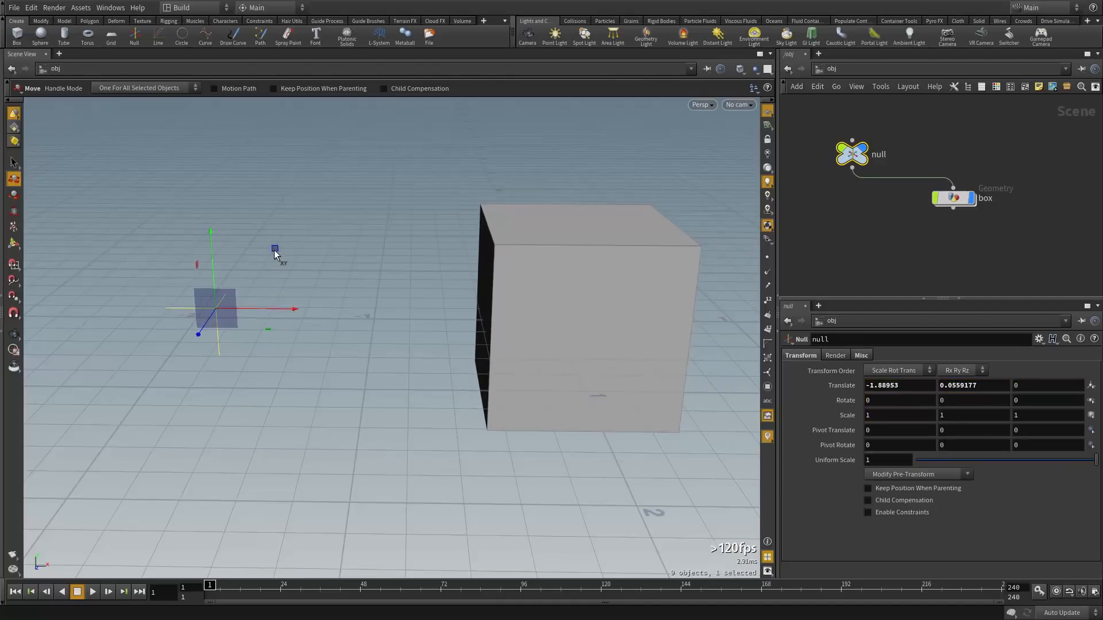
key(ctrl+z)
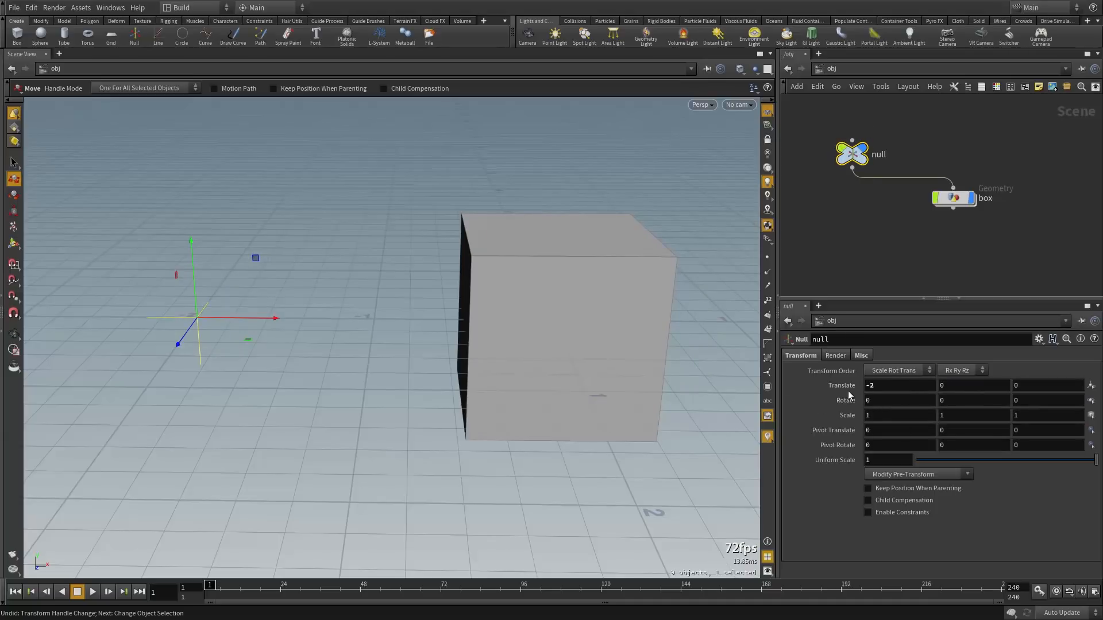
click(959, 198)
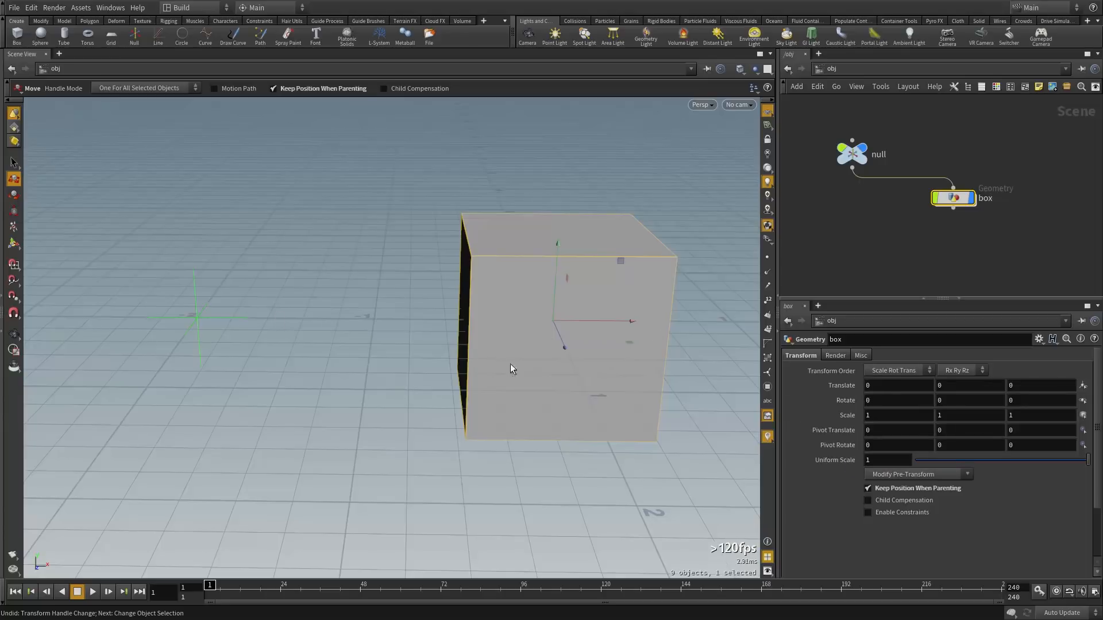
Use Extract Pre-transform on the box to move its parenting offset into Translate
drag(959, 203, 849, 216)
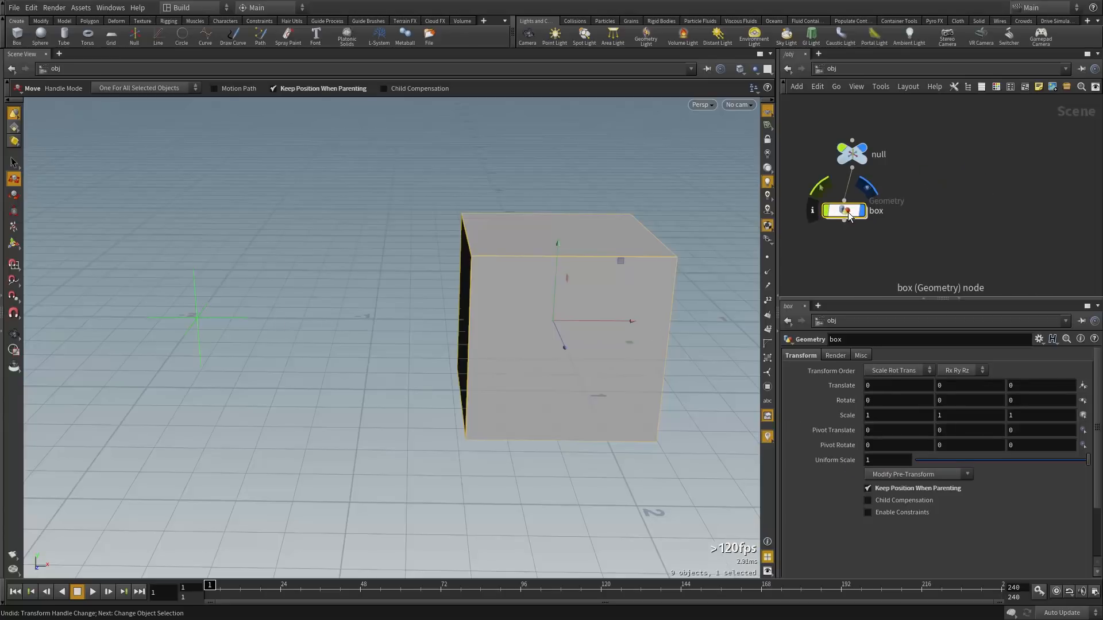
middle_click(848, 215)
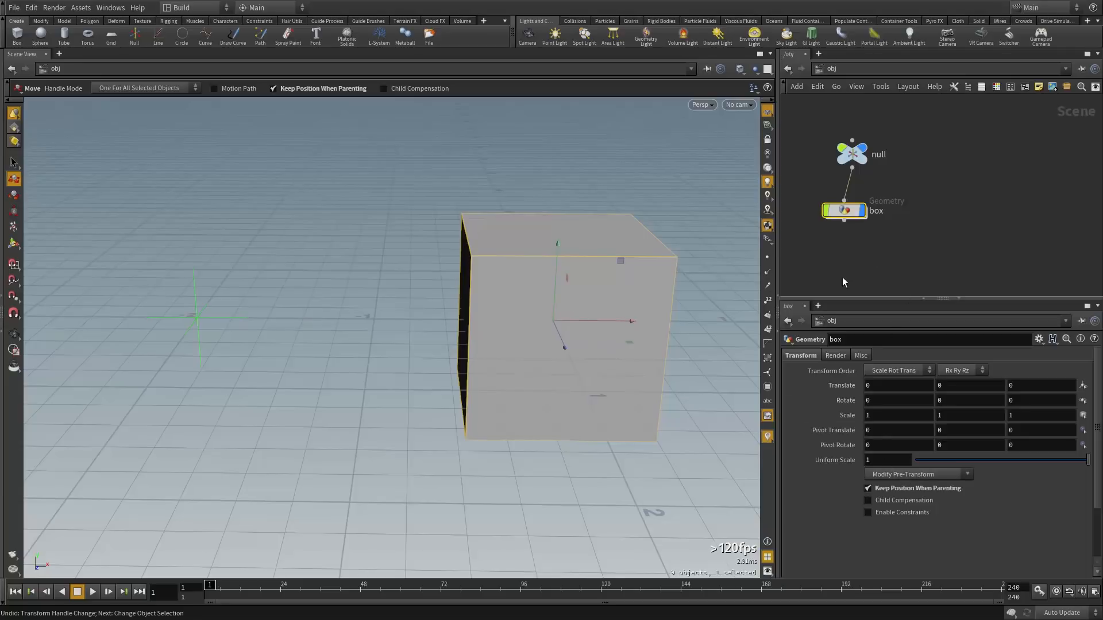
click(911, 476)
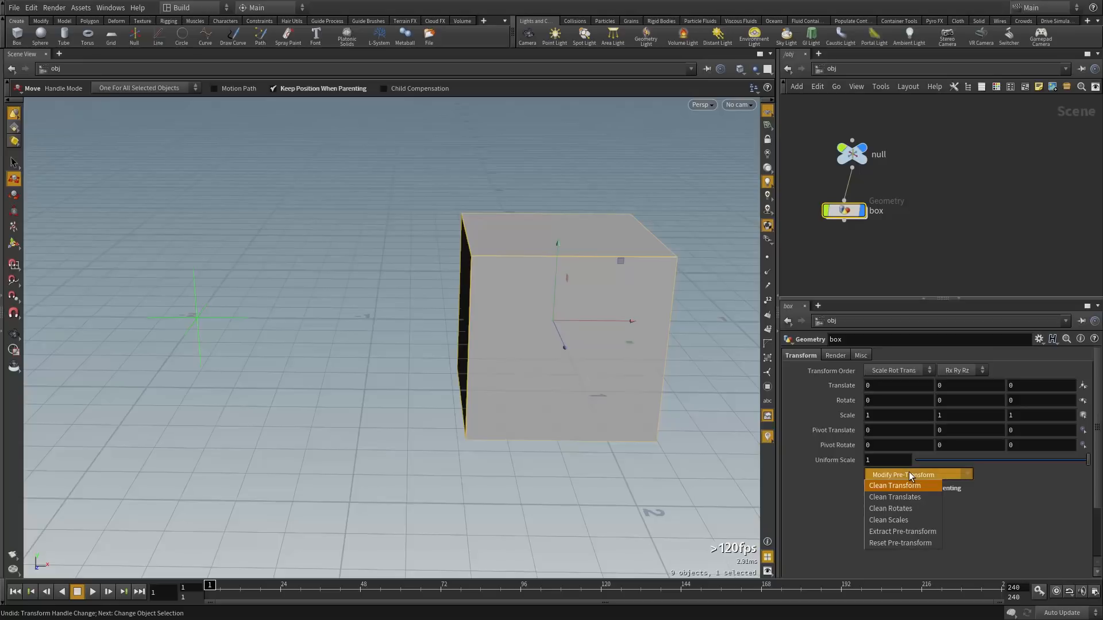
click(908, 533)
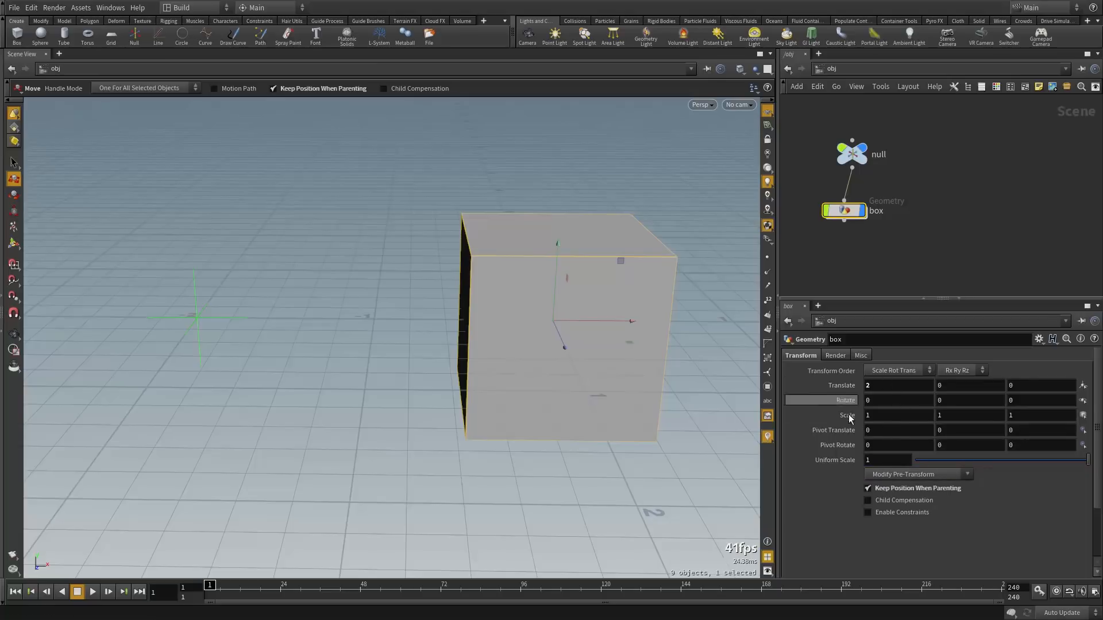
middle_click(845, 211)
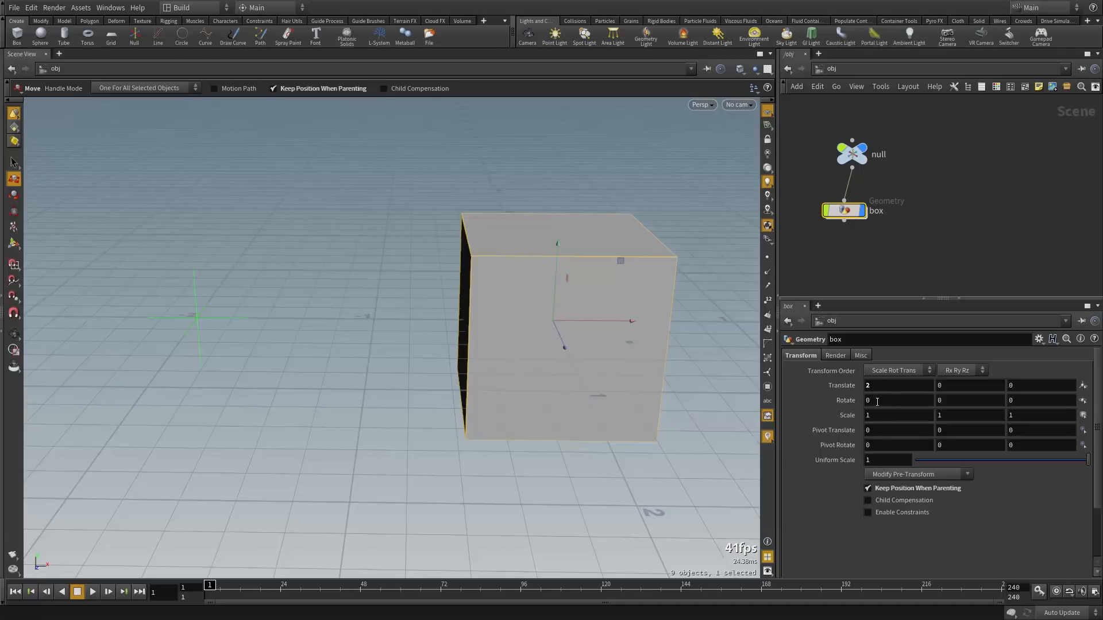
Apply Clean Translates so the box's Translate returns to 0, then check its node info
click(900, 476)
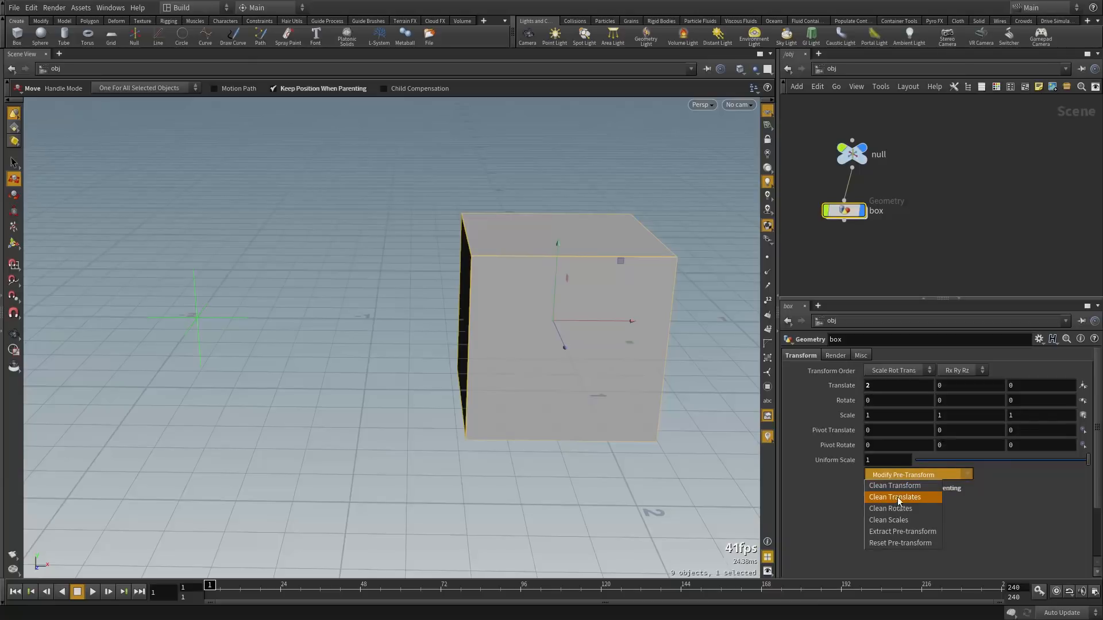
click(896, 496)
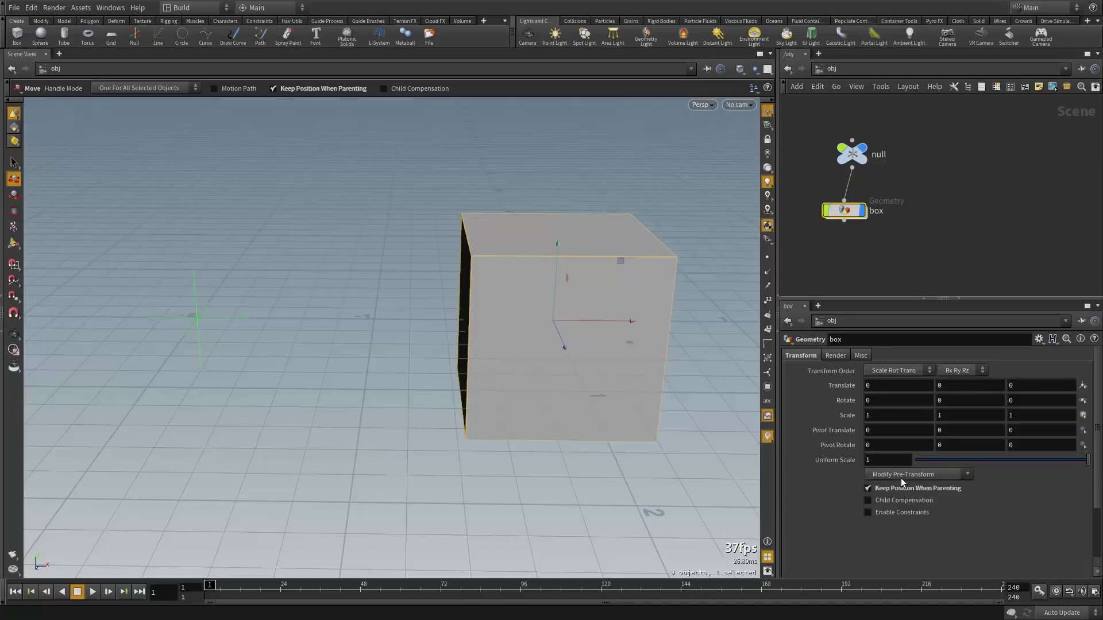
middle_click(845, 216)
click(242, 317)
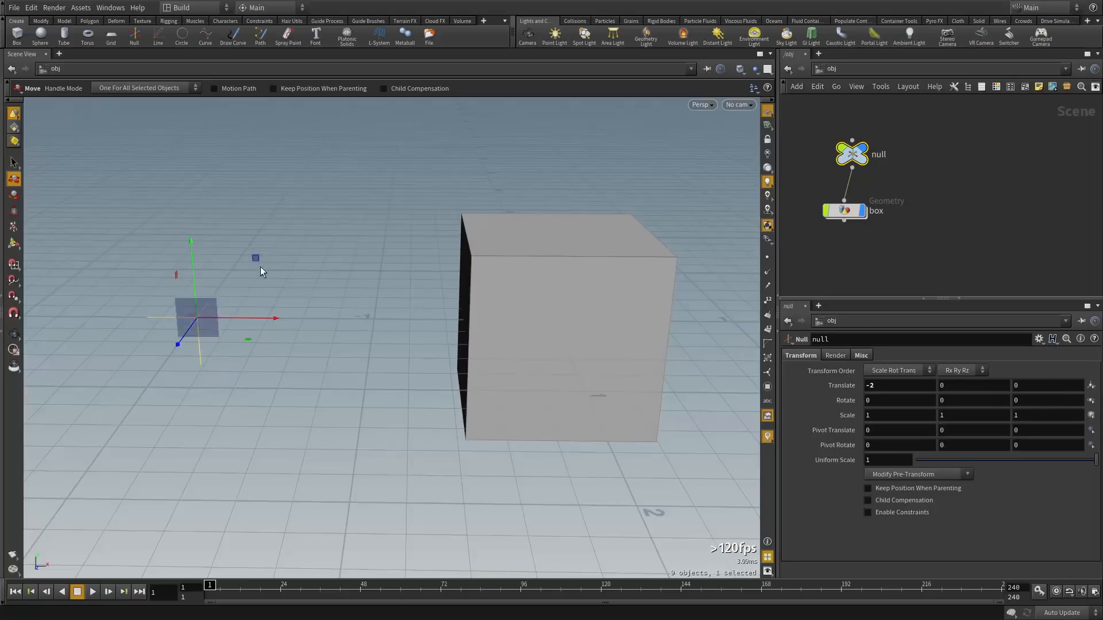
Test-move the null with its box, undo it, and shift the box node right
drag(258, 271, 352, 251)
key(ctrl+z)
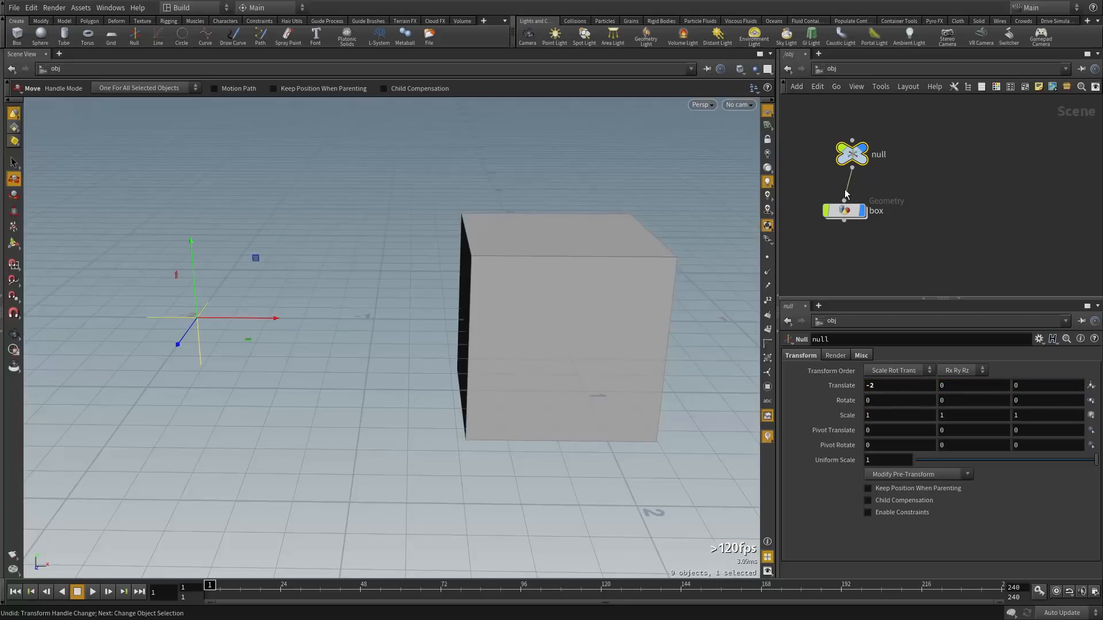
drag(844, 210, 911, 212)
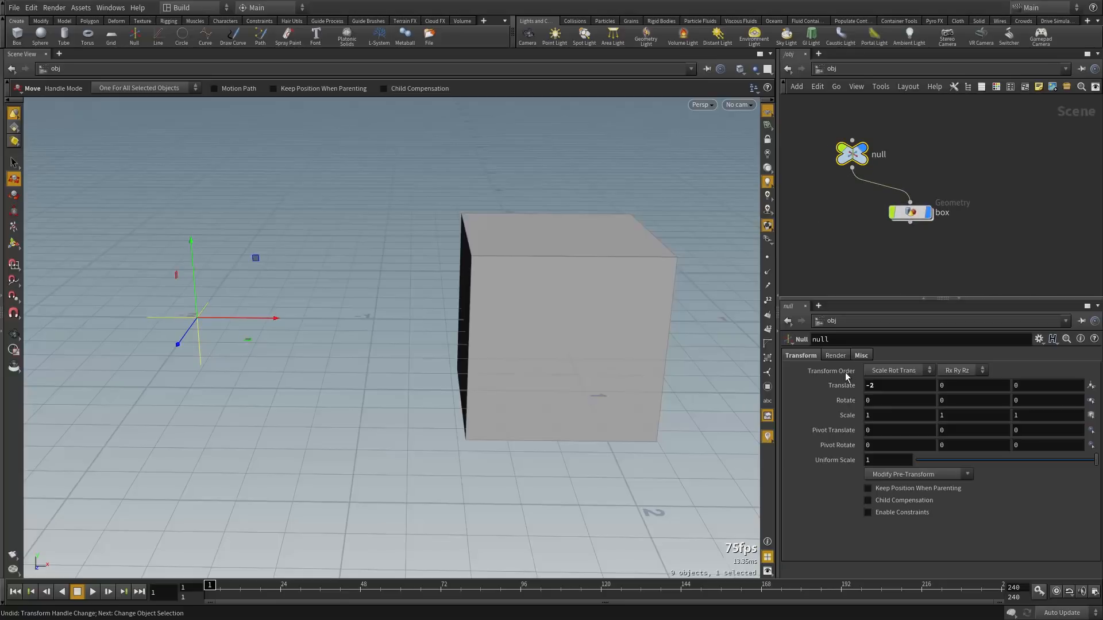
With Child Compensation on, move the null to X -1.00113, then disable compensation and test
click(892, 502)
drag(275, 318, 455, 333)
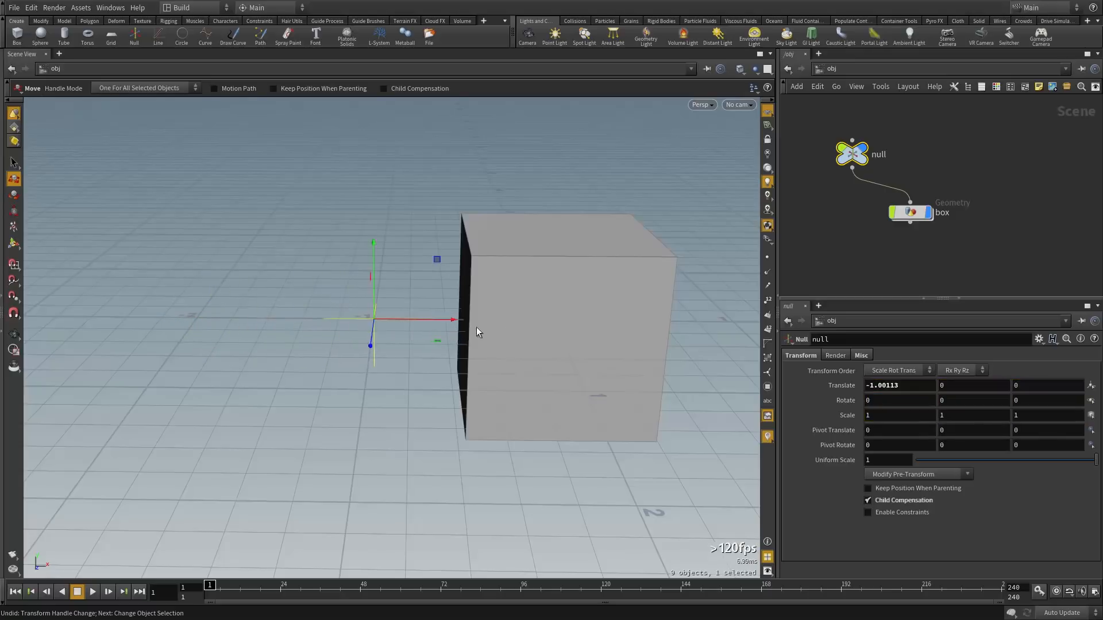
click(900, 504)
drag(438, 259, 415, 253)
key(ctrl+z)
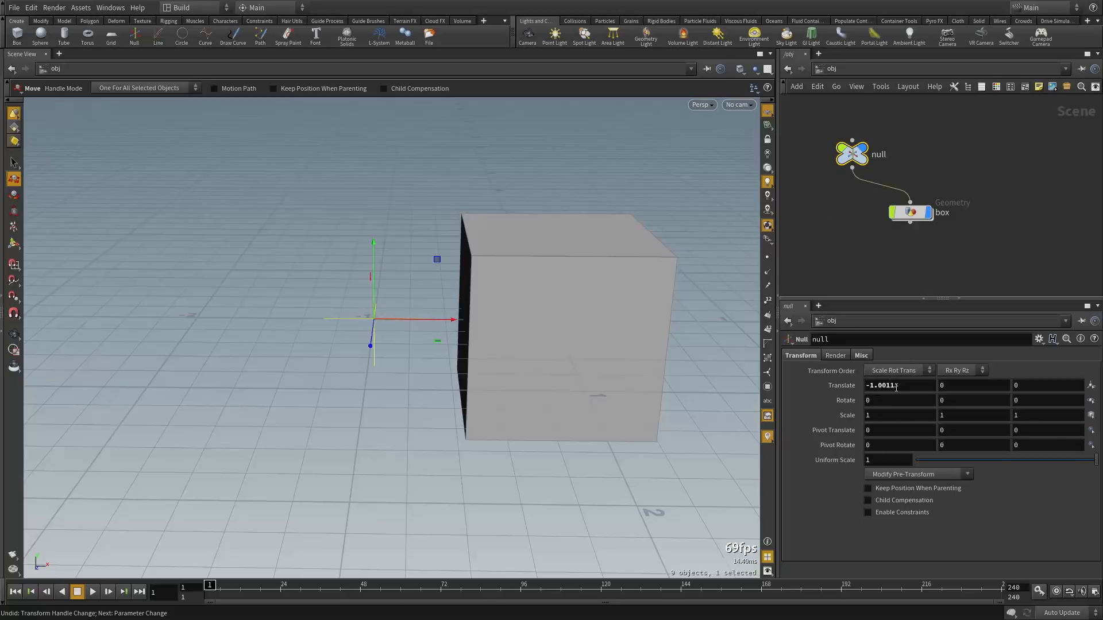
Set the box's Translate Y and Rotate Z to 0 and check its node info
mouse_move(909, 218)
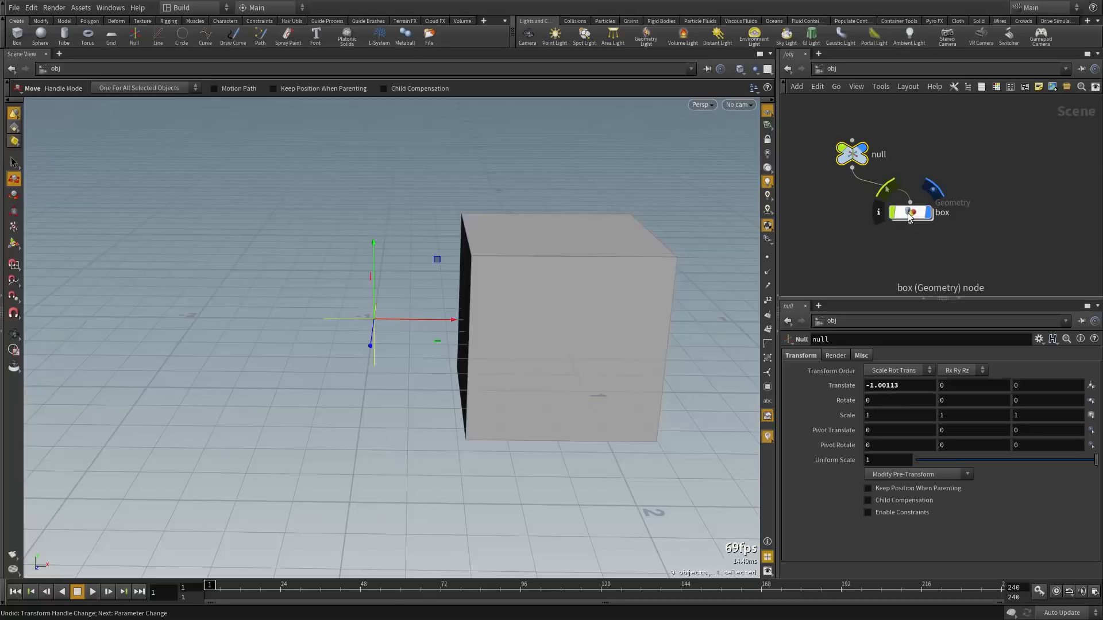
click(909, 217)
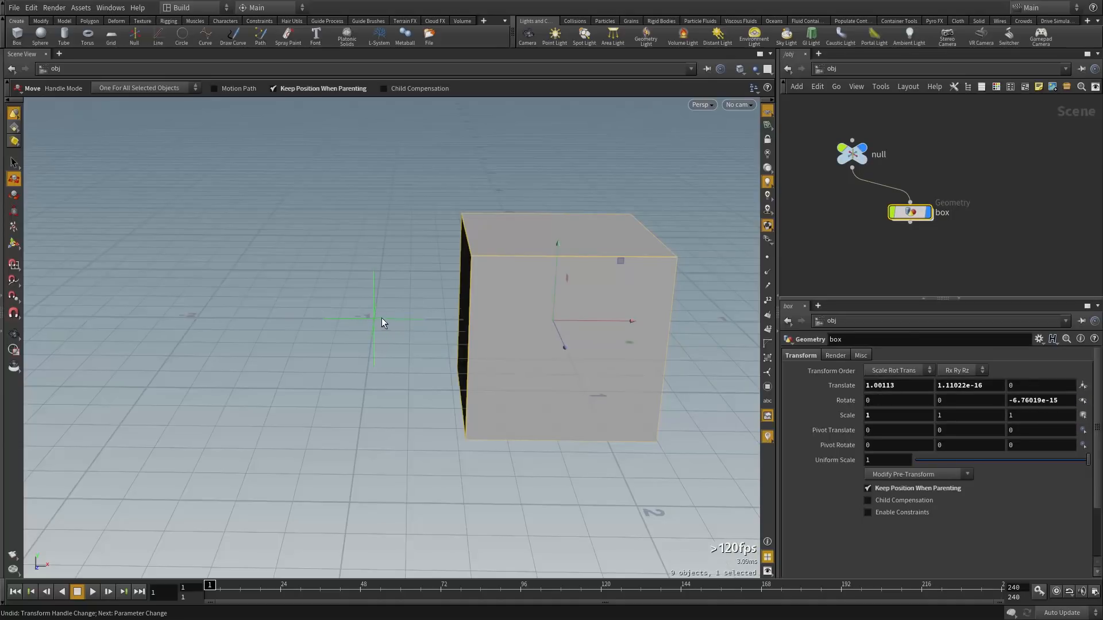
drag(995, 385, 922, 388)
text(0)
key(Return)
drag(1070, 400, 992, 410)
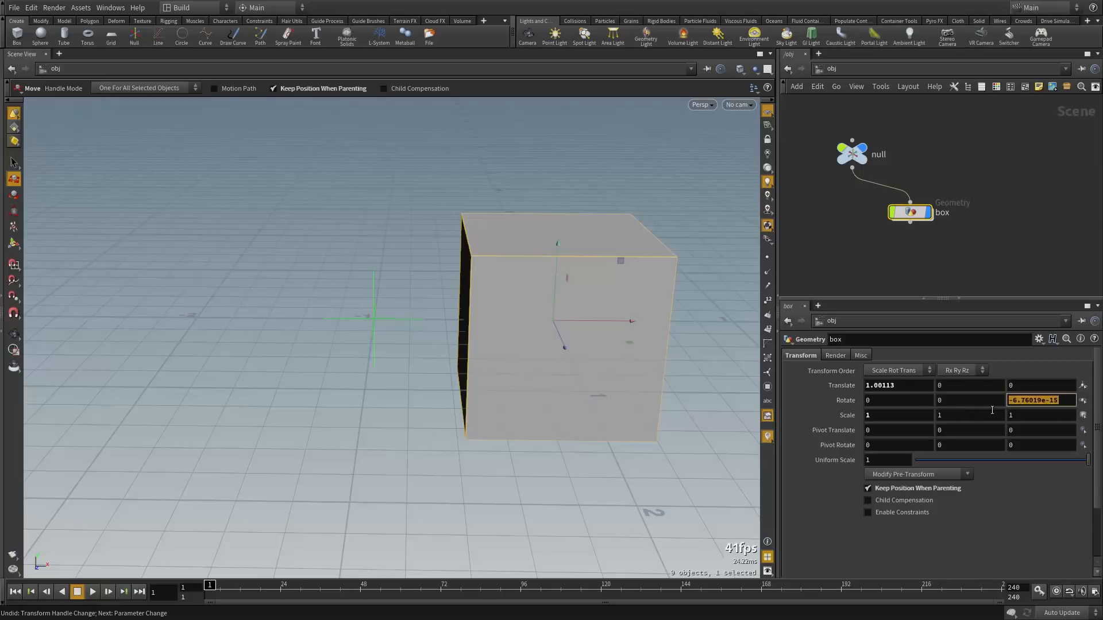
text(0)
key(Return)
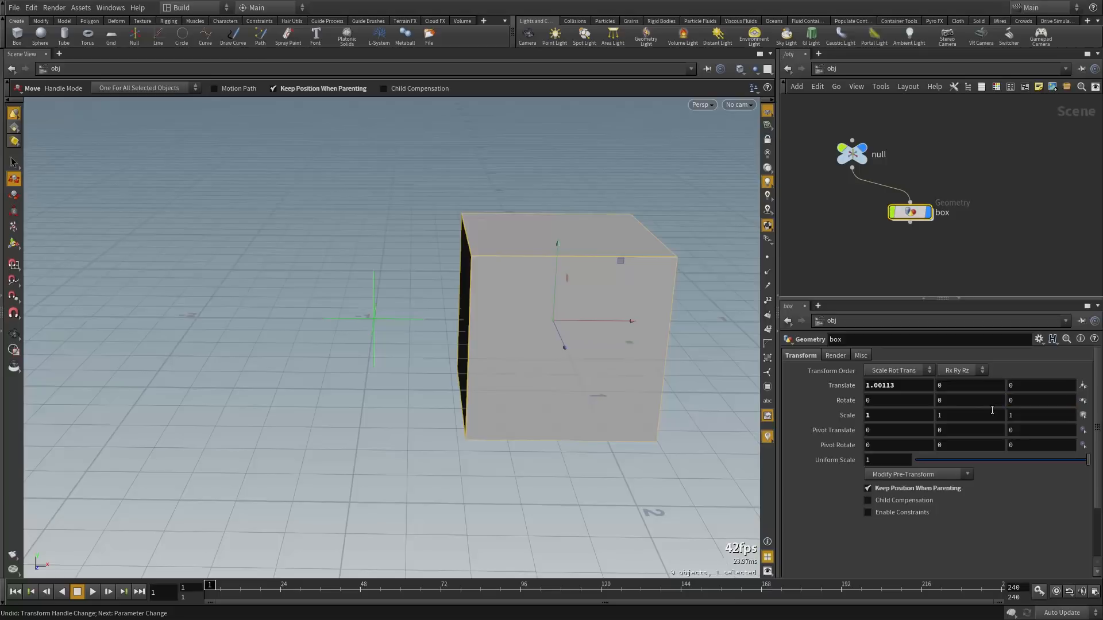
middle_click(914, 212)
Toggle Keep Position When Parenting off and back on, then display all three nodes and frame them
click(873, 491)
click(887, 489)
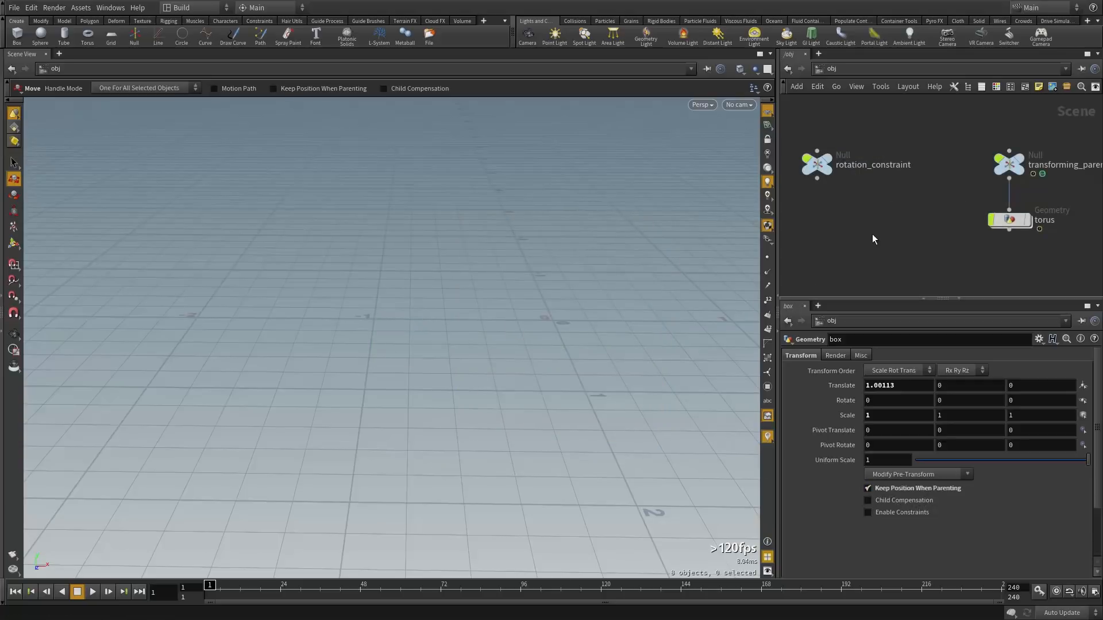
middle_drag(917, 234, 912, 229)
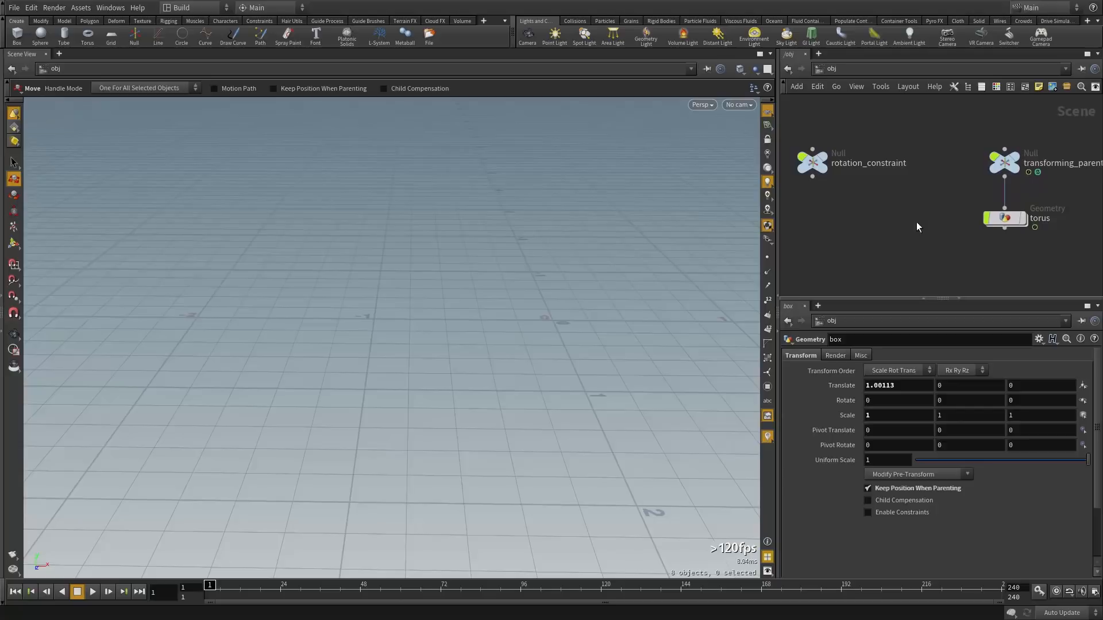
key(r)
drag(793, 119, 1041, 251)
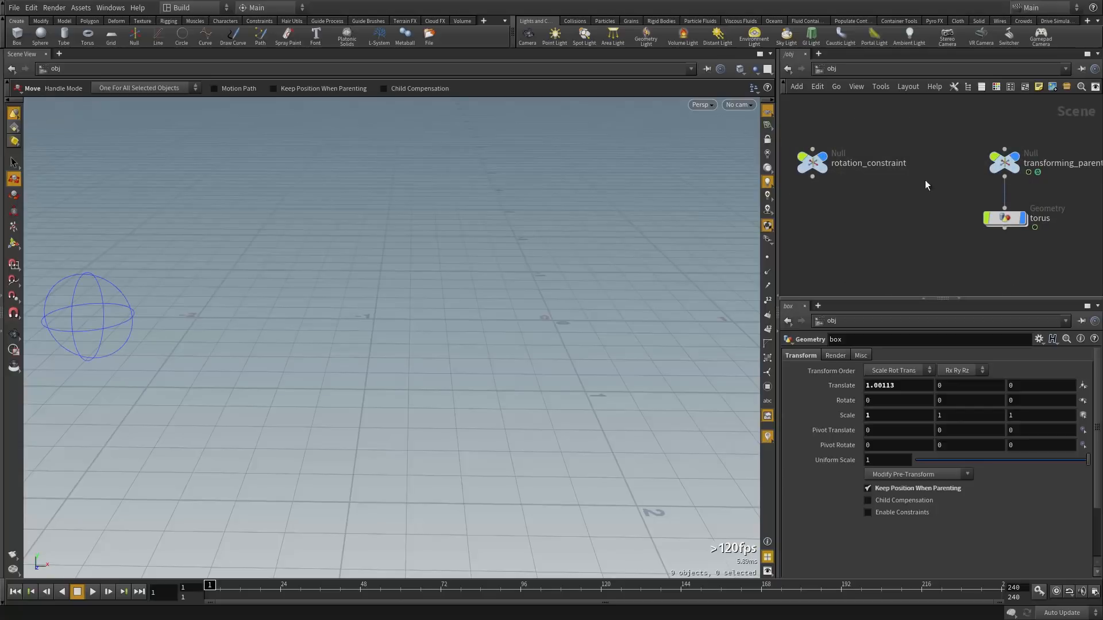
key(space+a)
Orbit the view, then move the torus and transforming_parent nodes down-left in the network
alt+drag(460, 310, 539, 325)
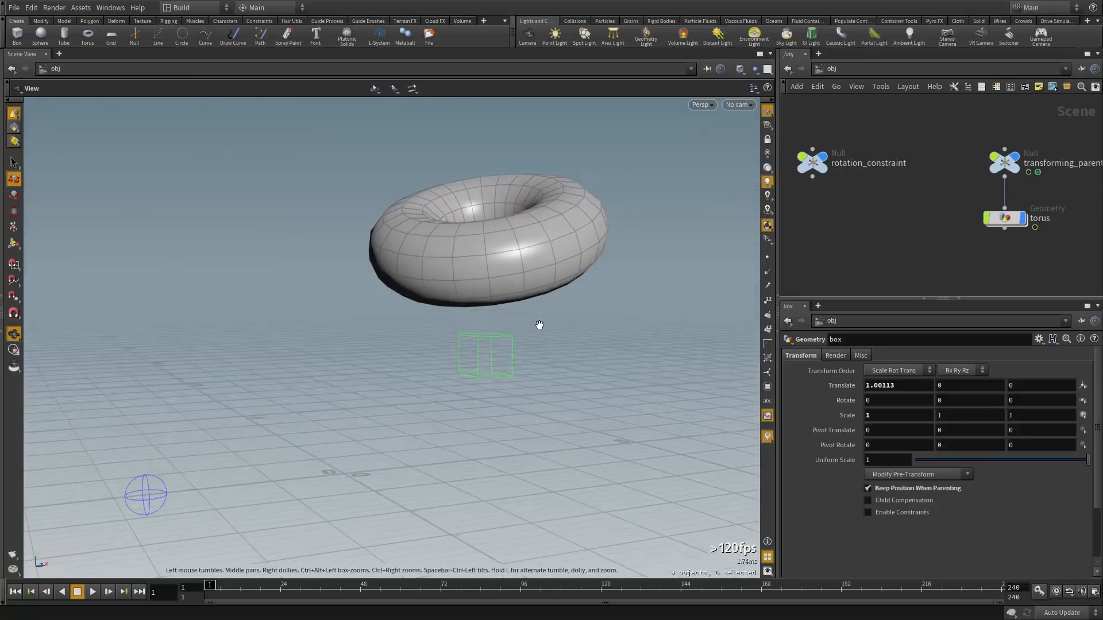
middle_drag(539, 325, 578, 295)
key(t)
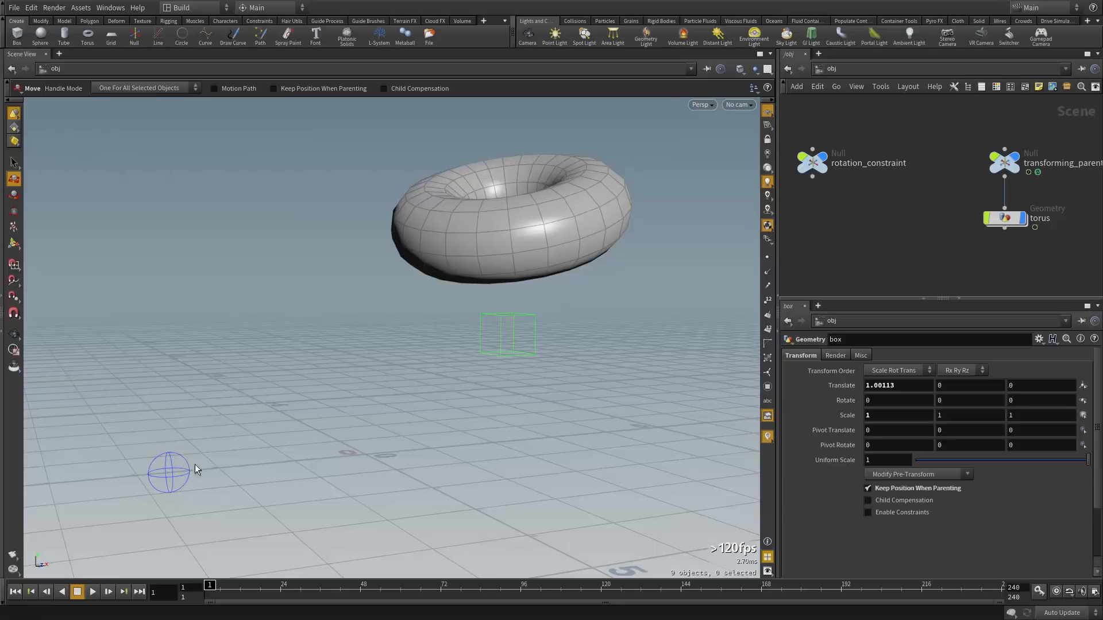
alt+drag(526, 295, 462, 234)
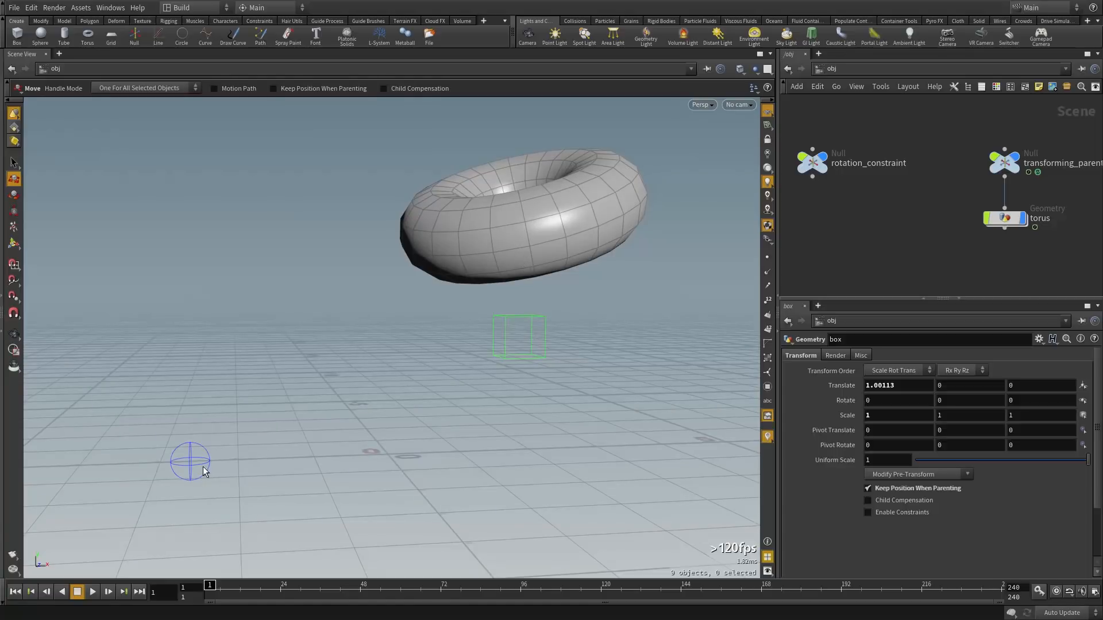
drag(1022, 232, 1024, 233)
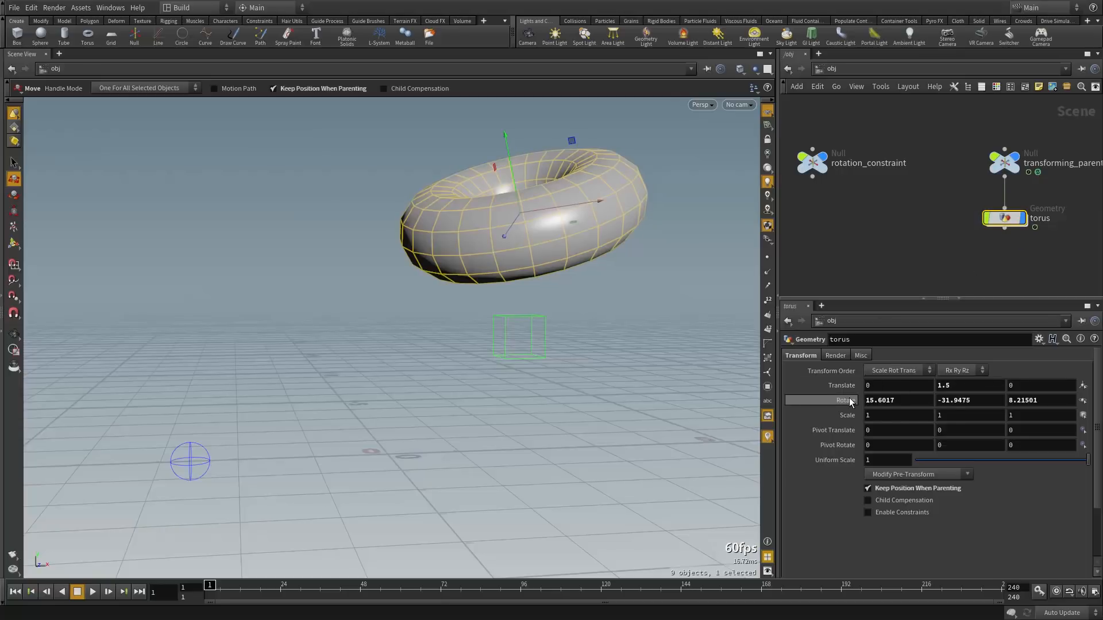
drag(1004, 219, 876, 230)
middle_drag(877, 229, 984, 251)
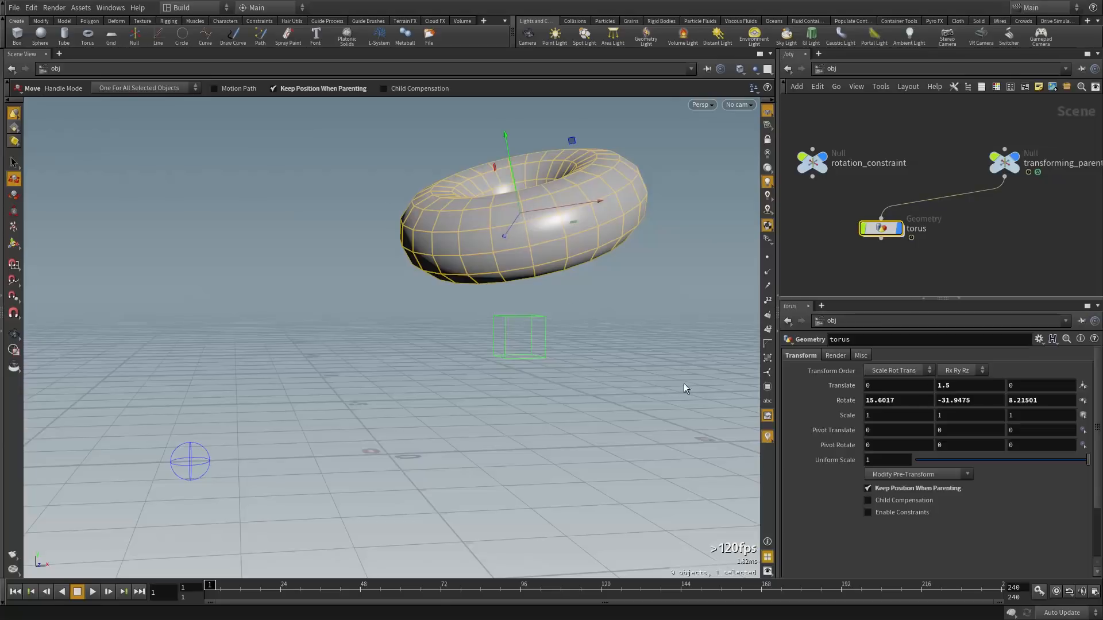
drag(889, 235, 864, 254)
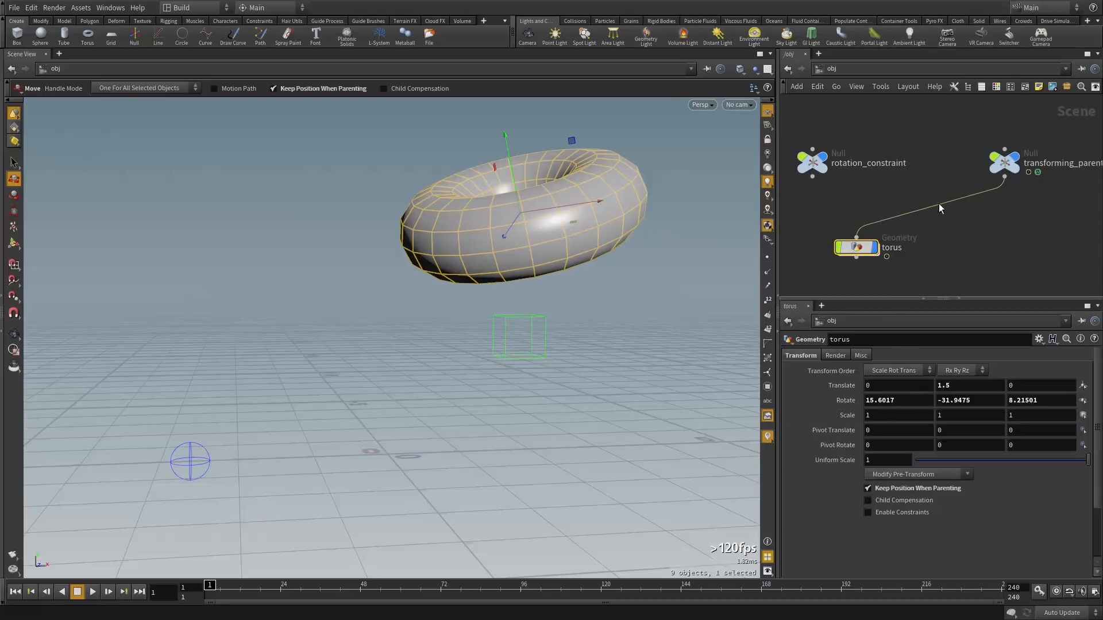
drag(1006, 162, 975, 184)
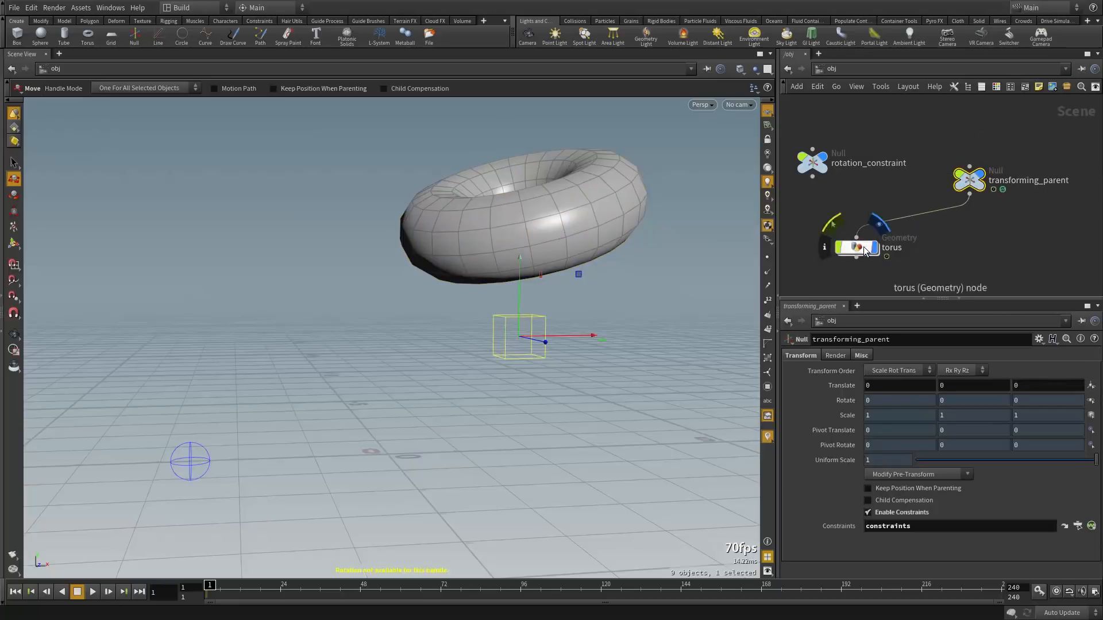
Inspect the transforming_parent node's information, nudging it around in the network
click(856, 248)
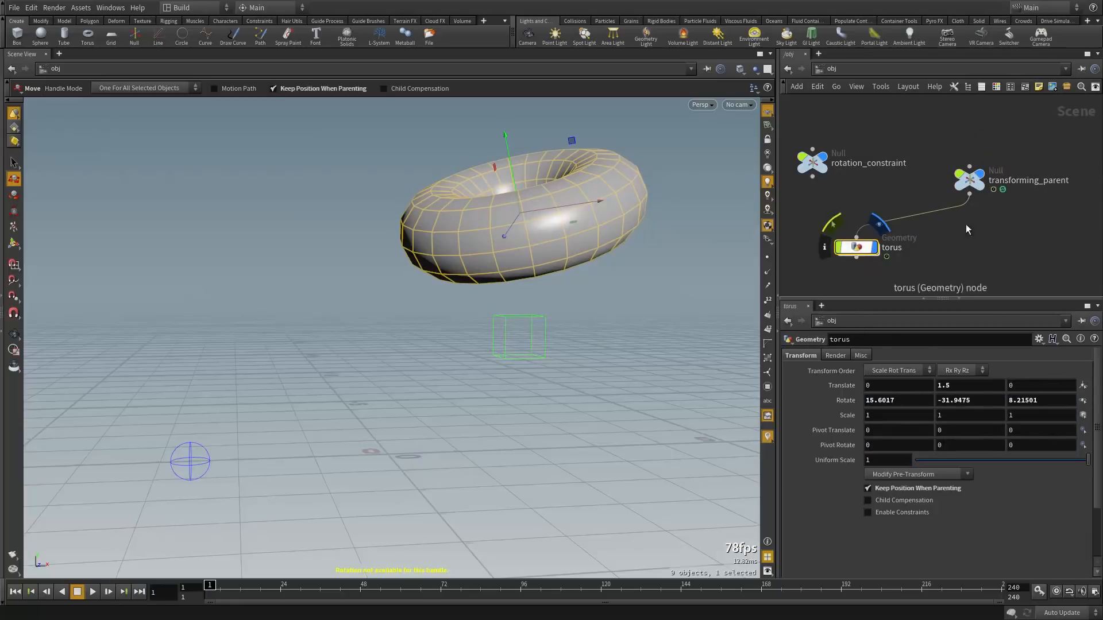
click(970, 180)
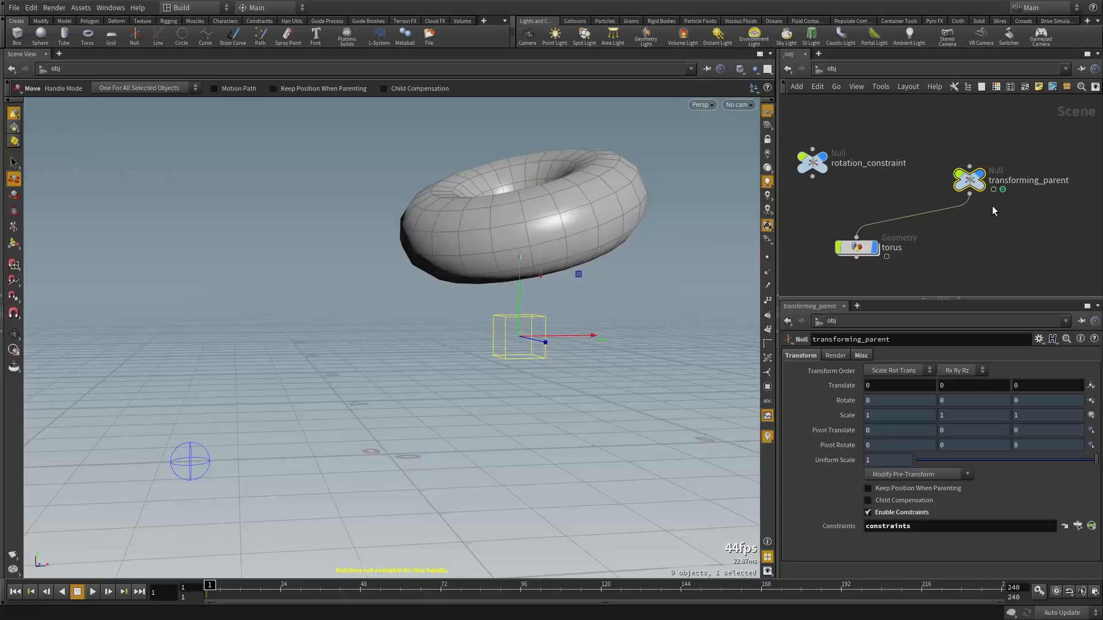
mouse_move(971, 181)
drag(971, 183, 900, 192)
middle_click(900, 190)
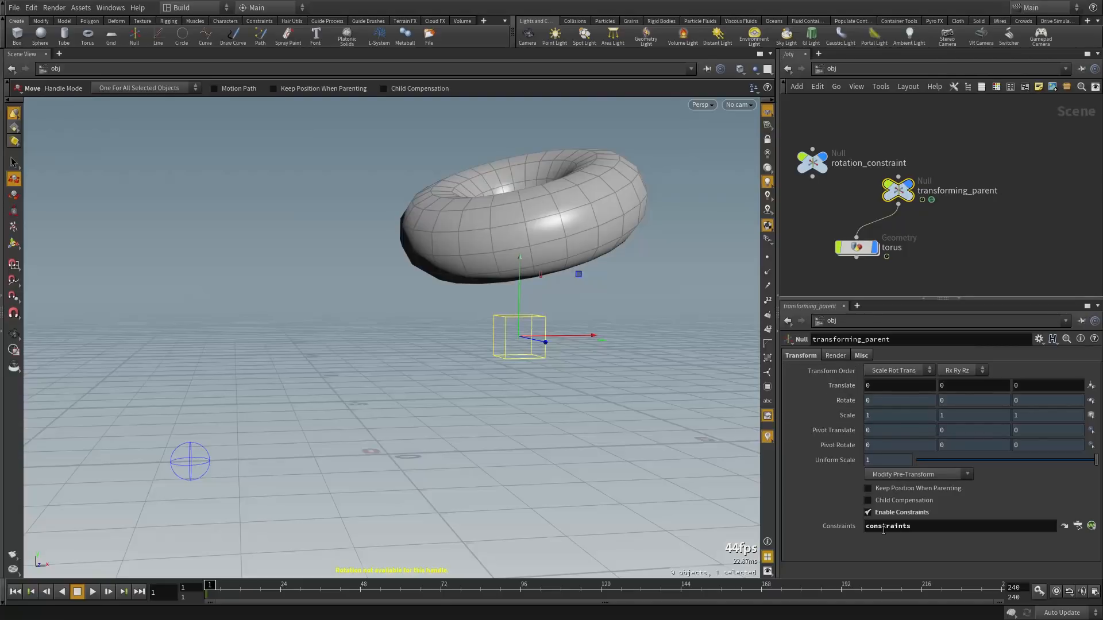
drag(898, 189, 947, 166)
Rotate the rotation_constraint null so the torus swings with it
click(860, 253)
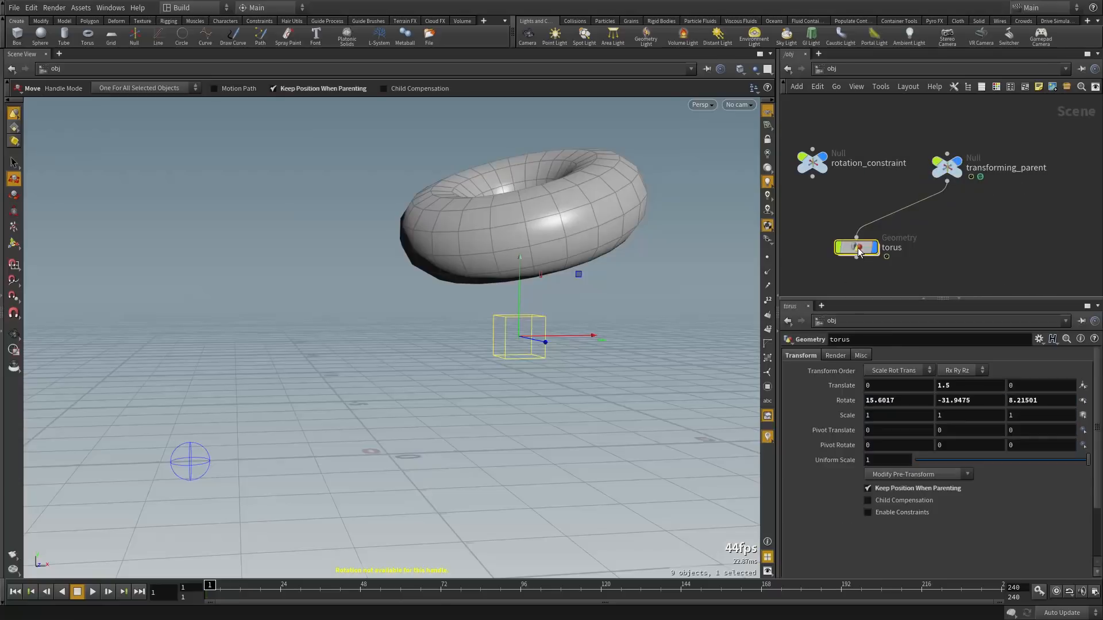
click(812, 164)
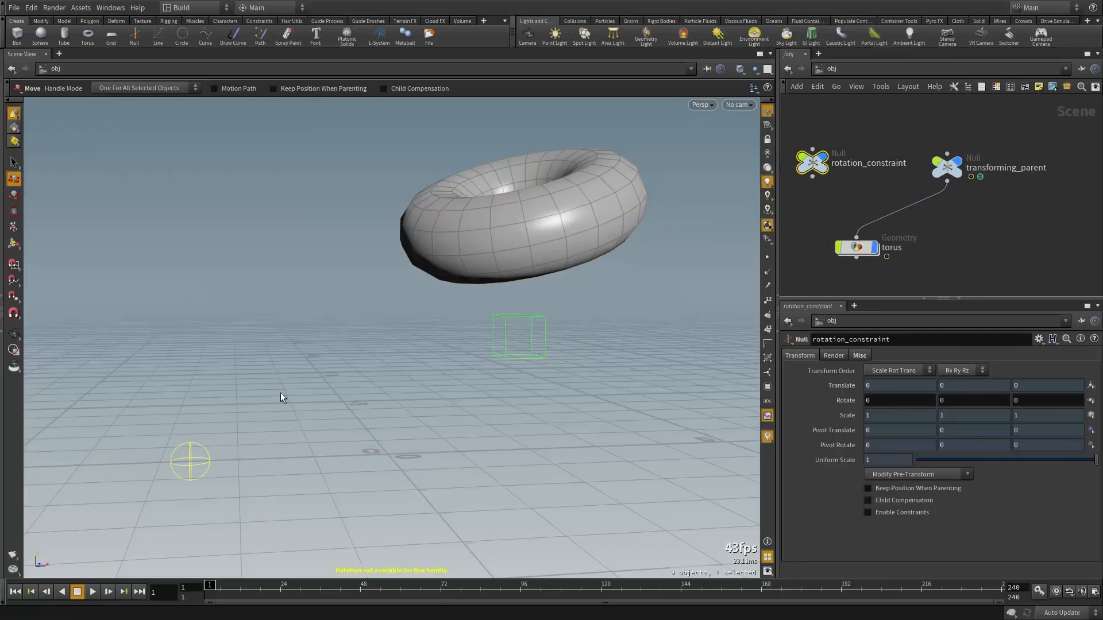
key(r)
drag(208, 431, 185, 407)
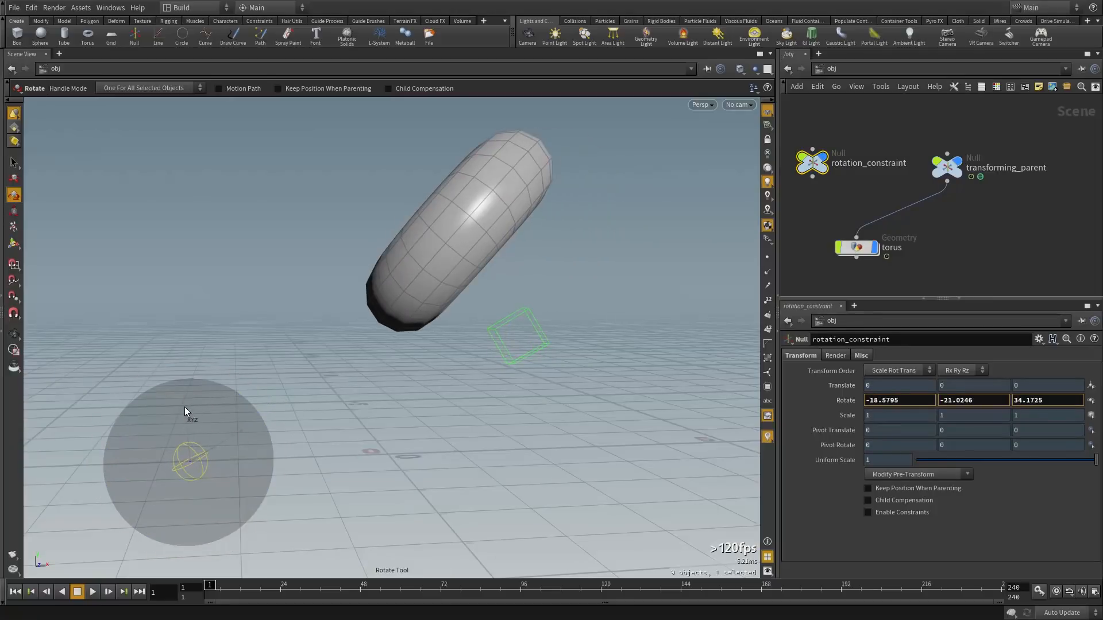
Set transforming_parent's Translate X to 0.1, then check the torus node's information
click(946, 167)
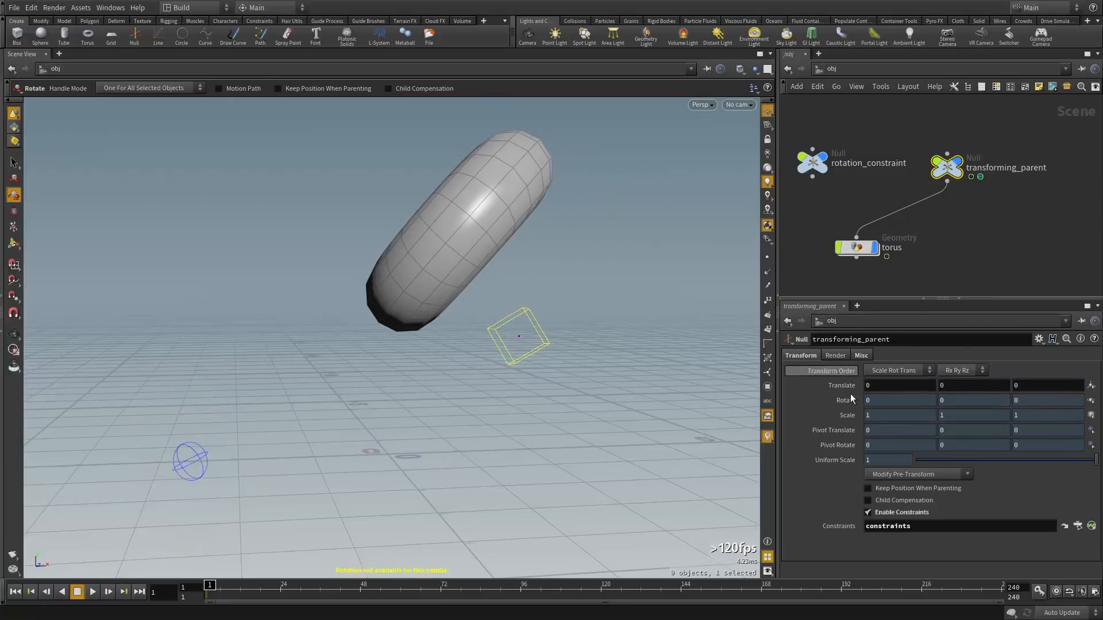
middle_click(949, 166)
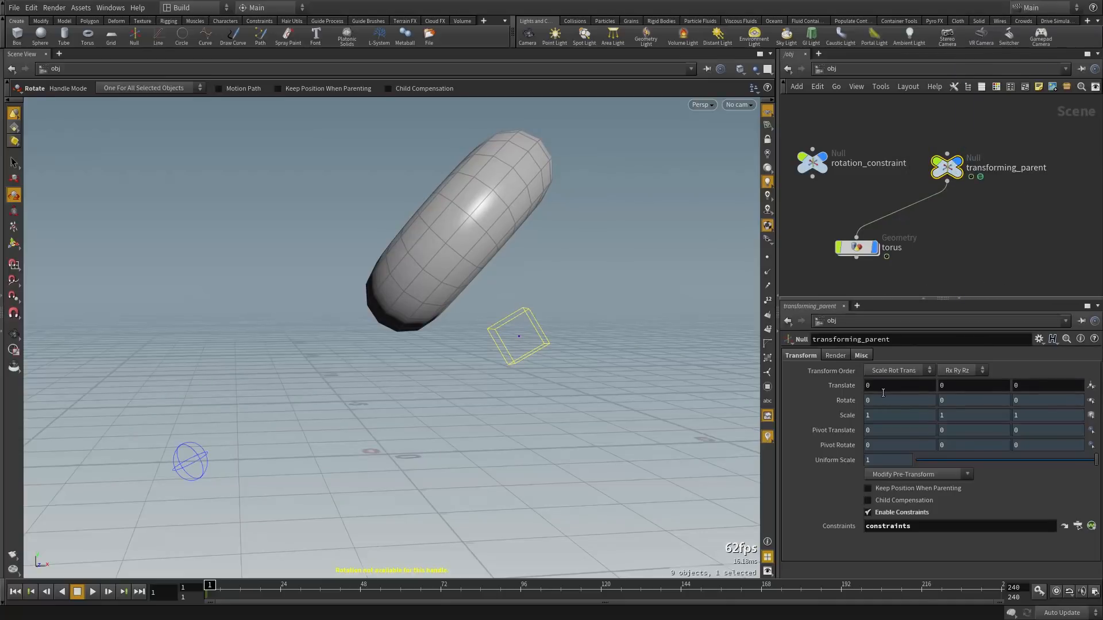
mouse_move(890, 385)
middle_down()
mouse_move(889, 397)
mouse_move(907, 395)
middle_up()
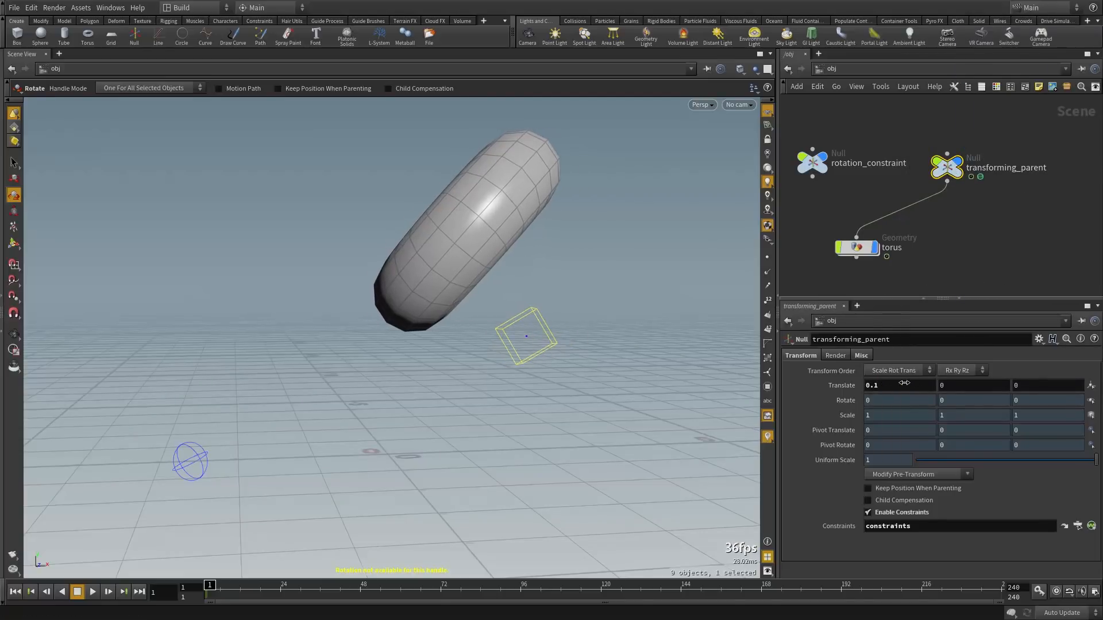
click(856, 247)
middle_click(858, 247)
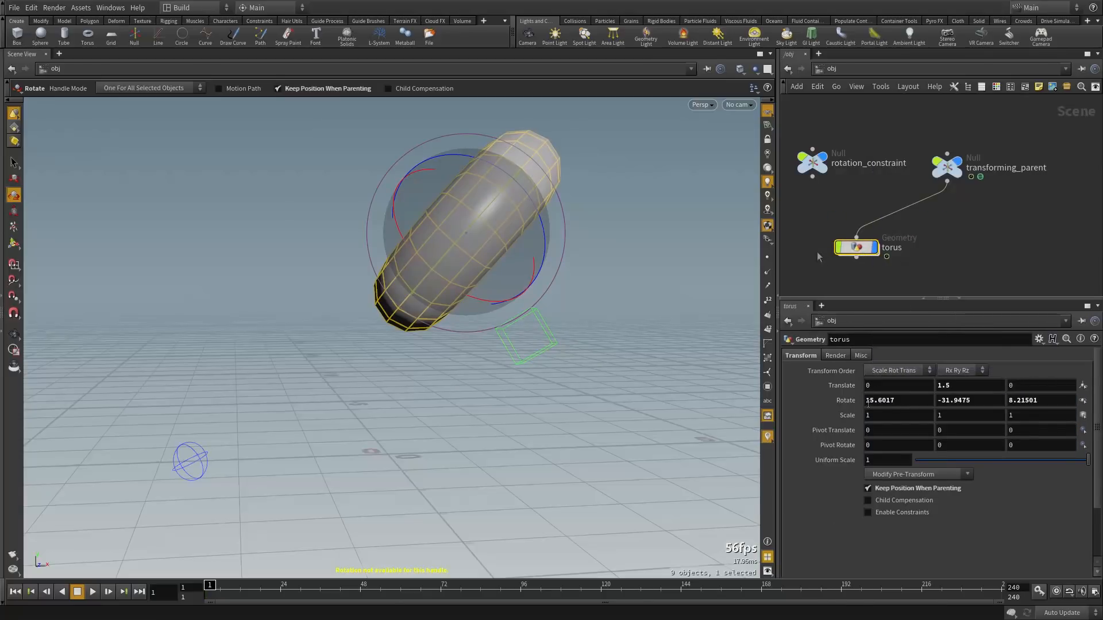
Deselect everything, orbit the viewport, and recheck the torus node's information
click(807, 196)
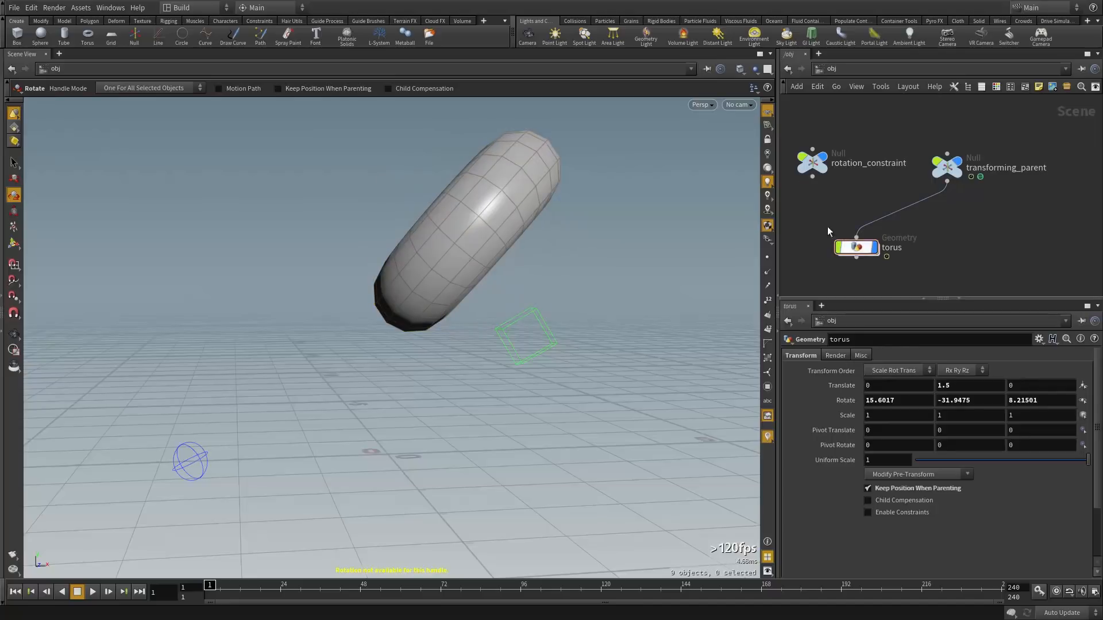
alt+drag(563, 270, 540, 175)
alt+drag(600, 272, 571, 276)
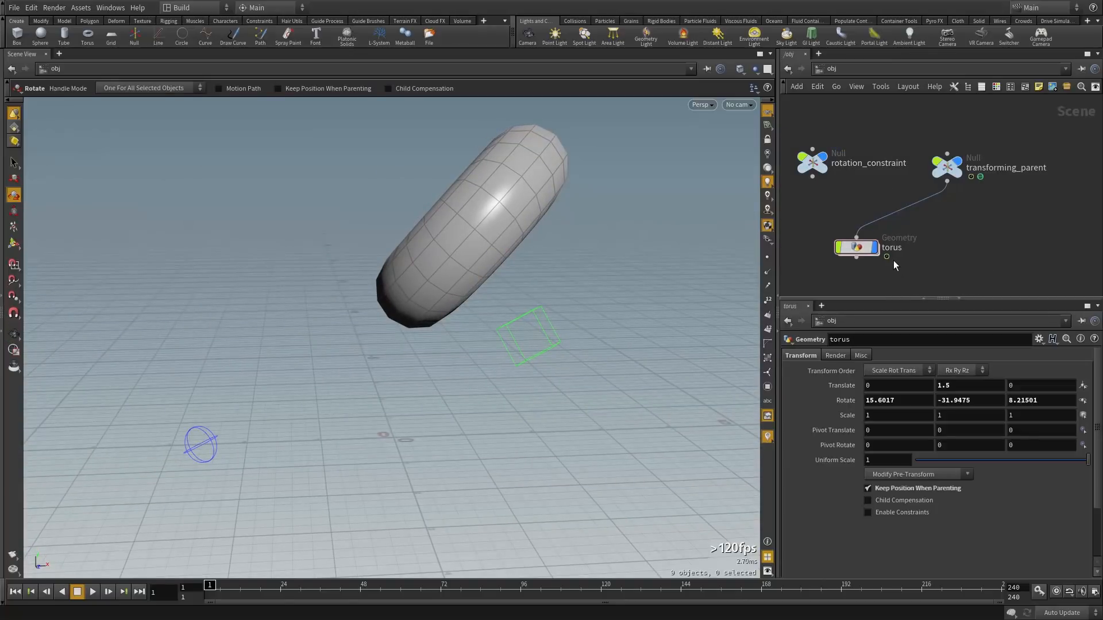
mouse_move(855, 250)
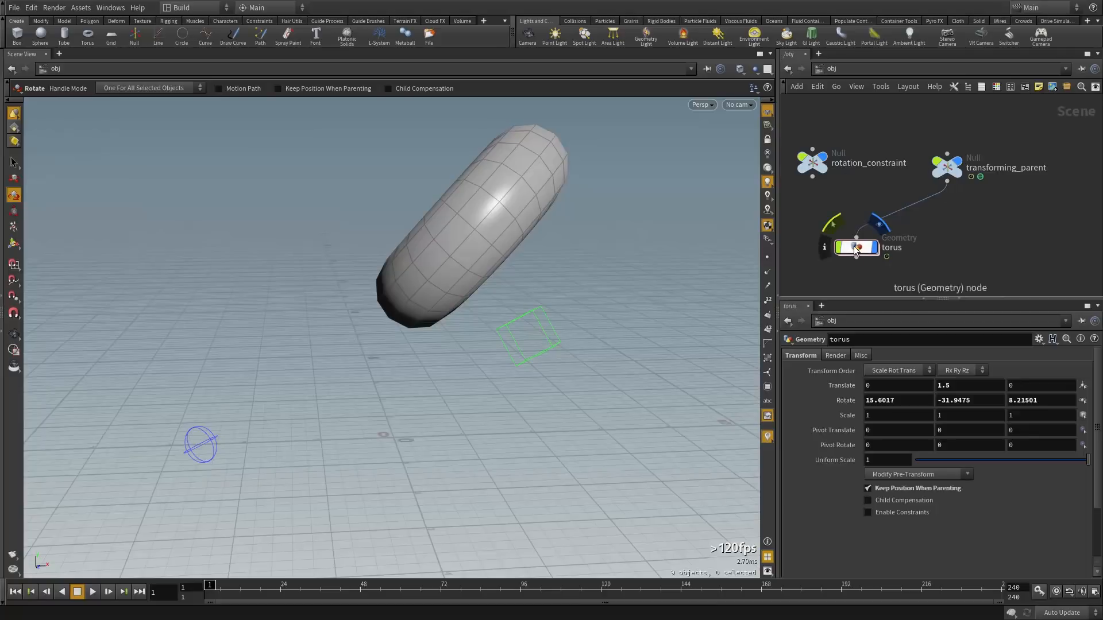
drag(854, 247, 835, 238)
middle_click(835, 238)
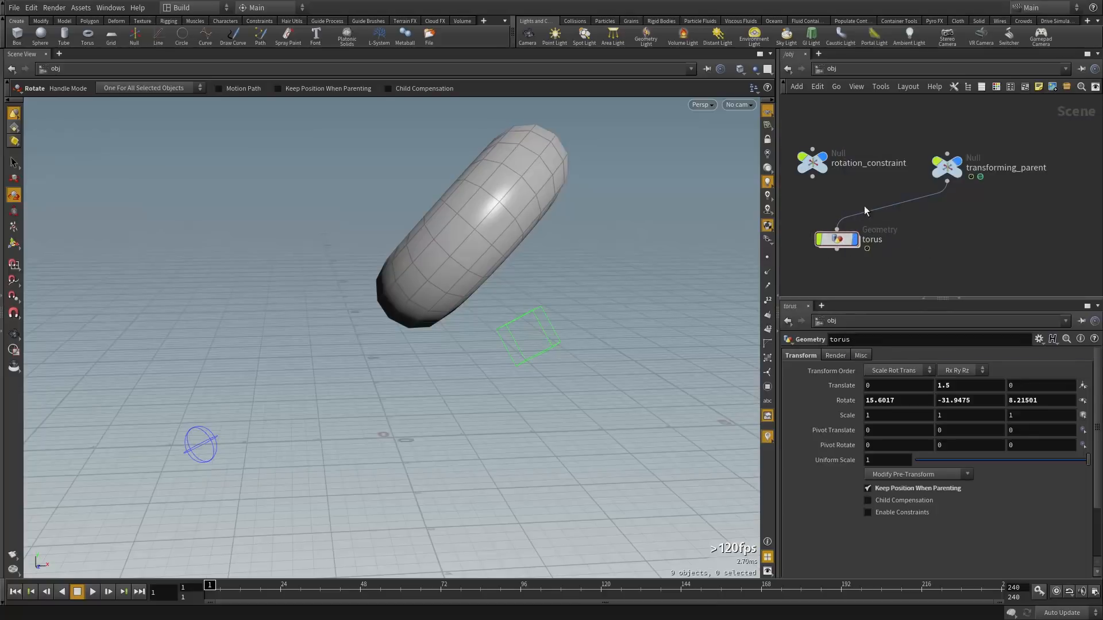
Frame the rotation_constraint, transforming_parent and torus nodes together in the network editor
scroll(986, 187, up, 4)
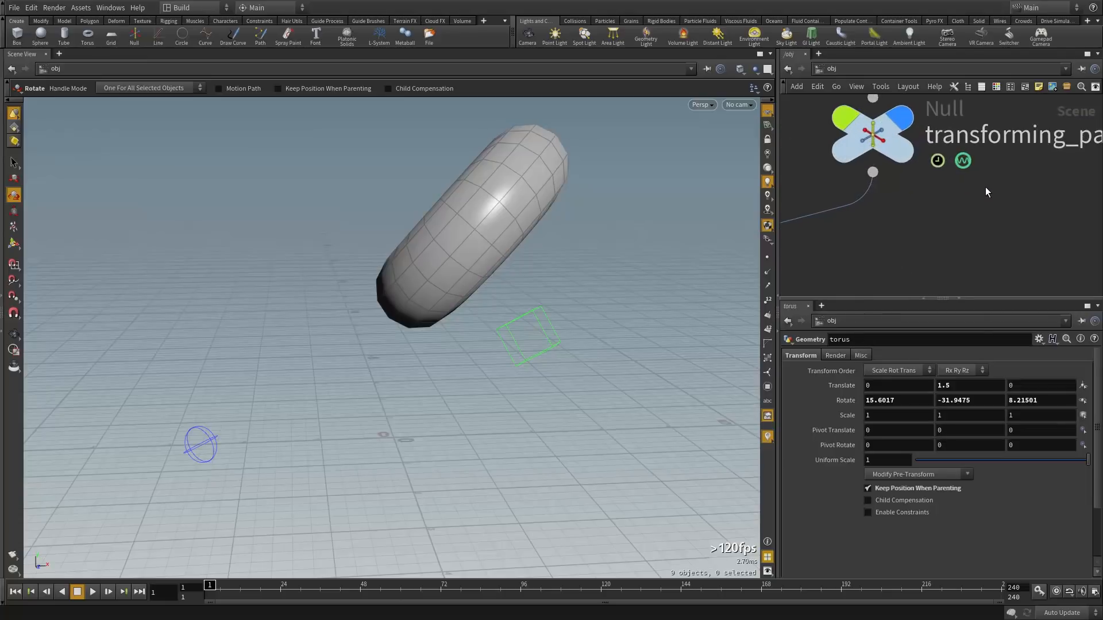
click(890, 158)
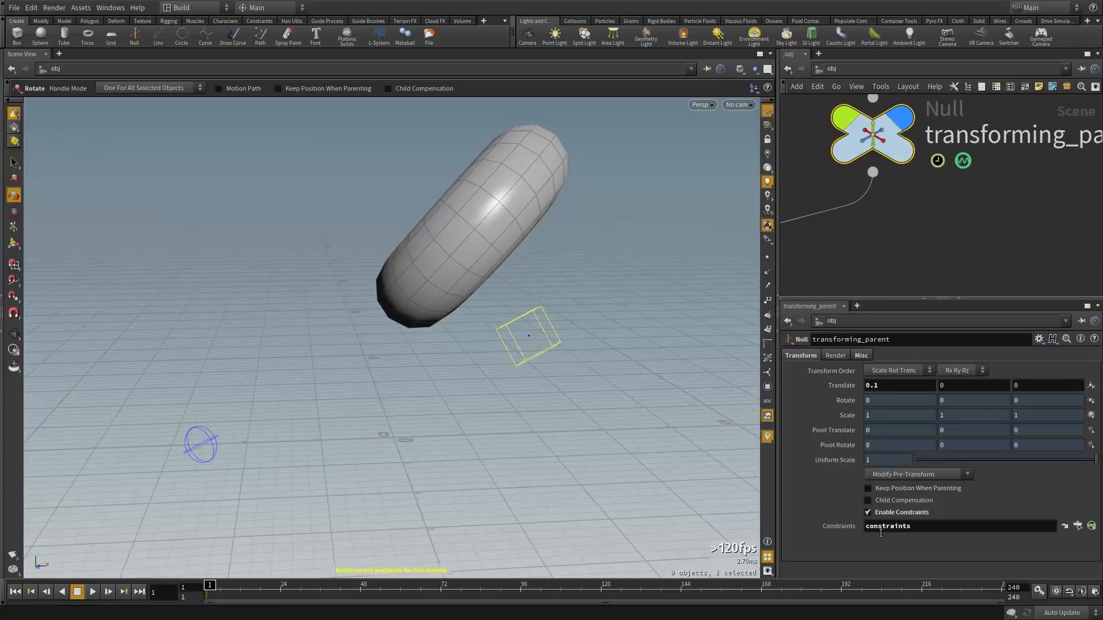
click(909, 224)
scroll(936, 228, down, 4)
middle_drag(894, 243, 957, 225)
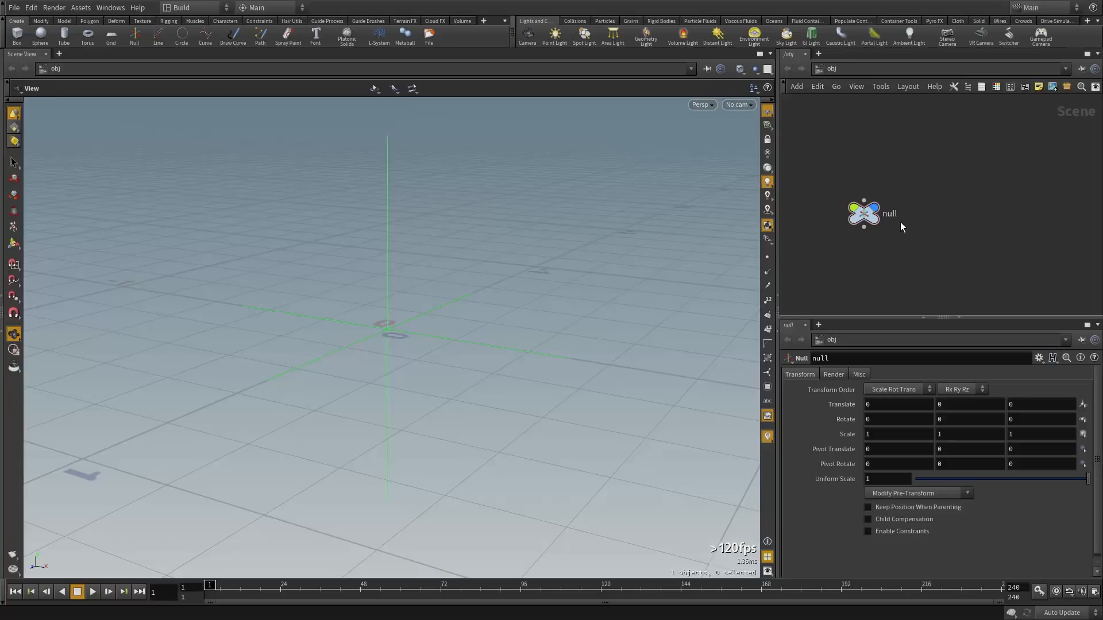
Select the null and orbit the viewport to a lower view of it
click(864, 213)
drag(517, 281, 406, 253)
drag(527, 301, 667, 470)
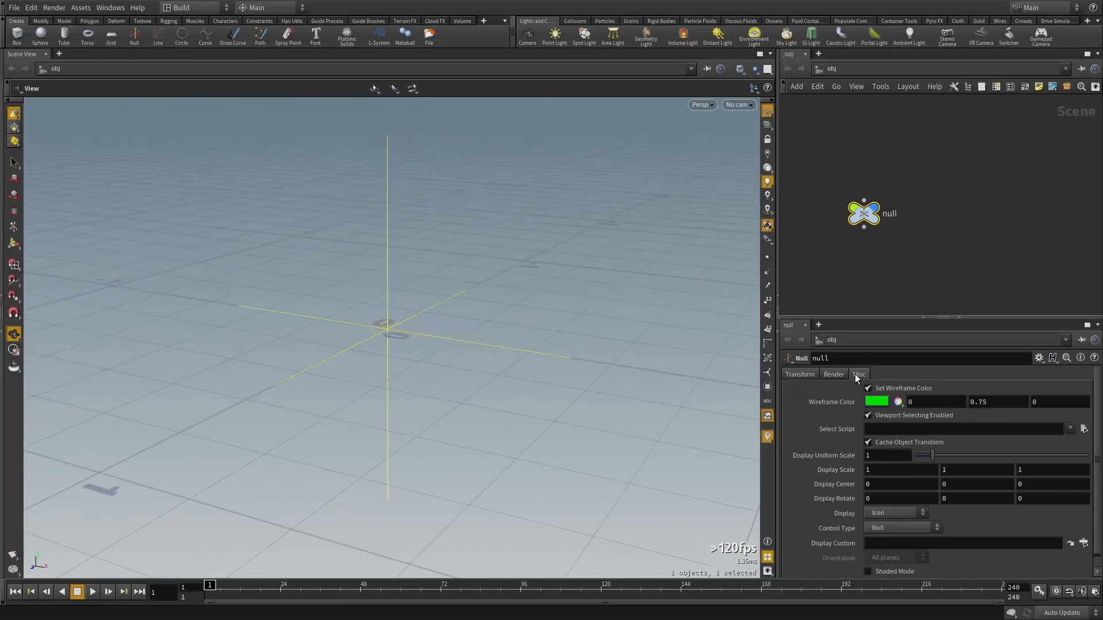
Change the null's wireframe colour to red (0.9, 0, 0) in the Color Editor
click(879, 406)
click(840, 325)
click(1042, 283)
click(893, 287)
drag(589, 363, 533, 326)
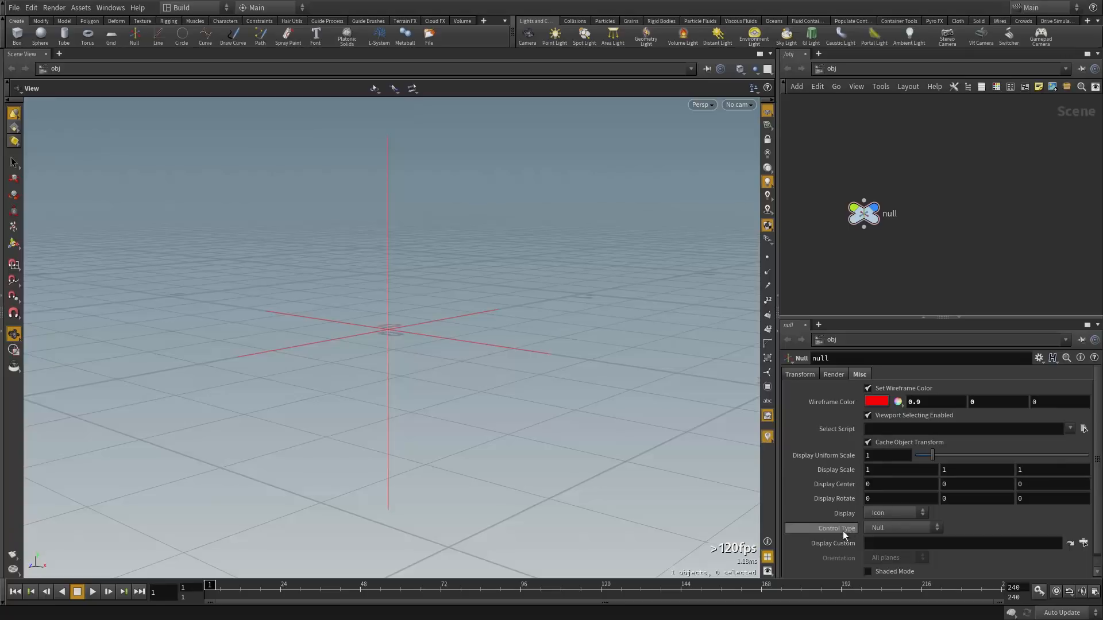
Shrink the null's Display Uniform Scale to 0.47
click(868, 443)
drag(933, 454, 906, 450)
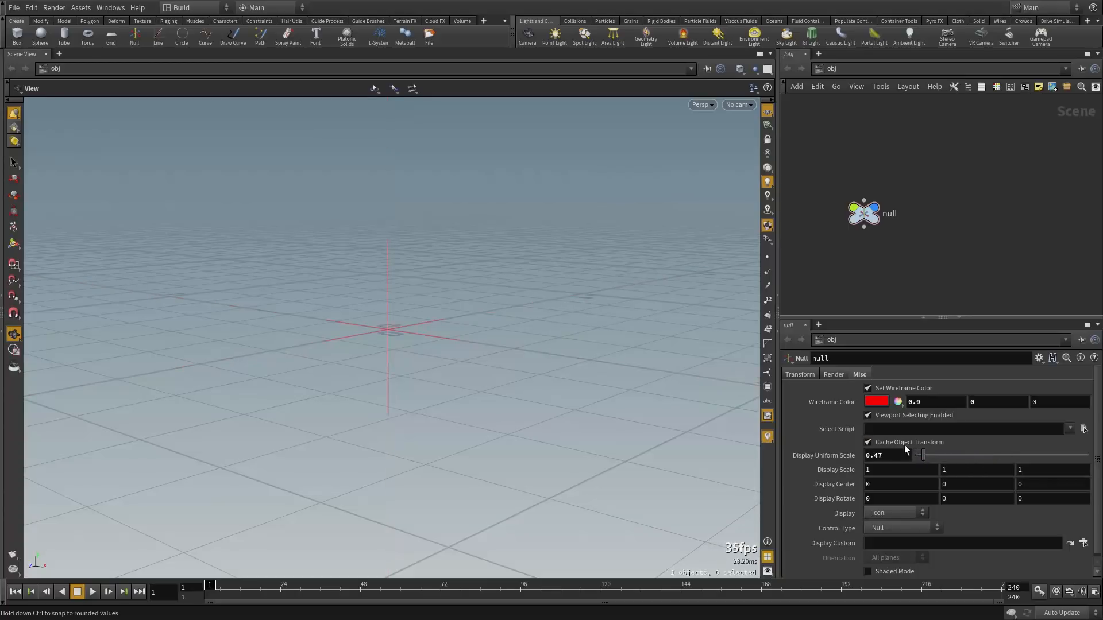
click(802, 374)
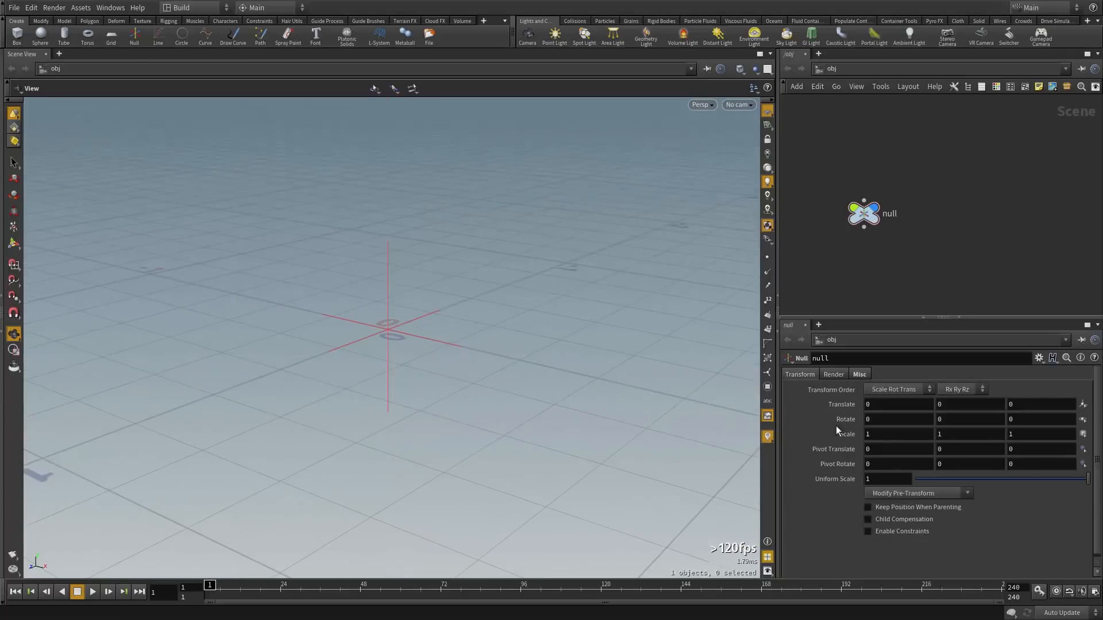
Dive inside the null to view control1 and point1, then jump back up with U
drag(906, 192, 842, 244)
click(862, 374)
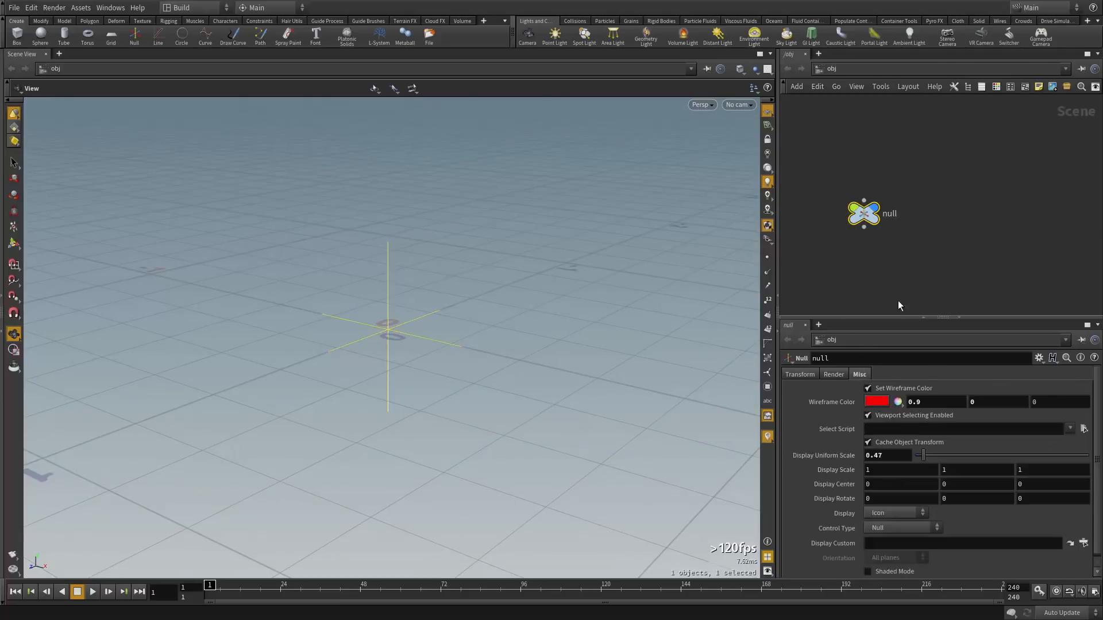
double_click(867, 219)
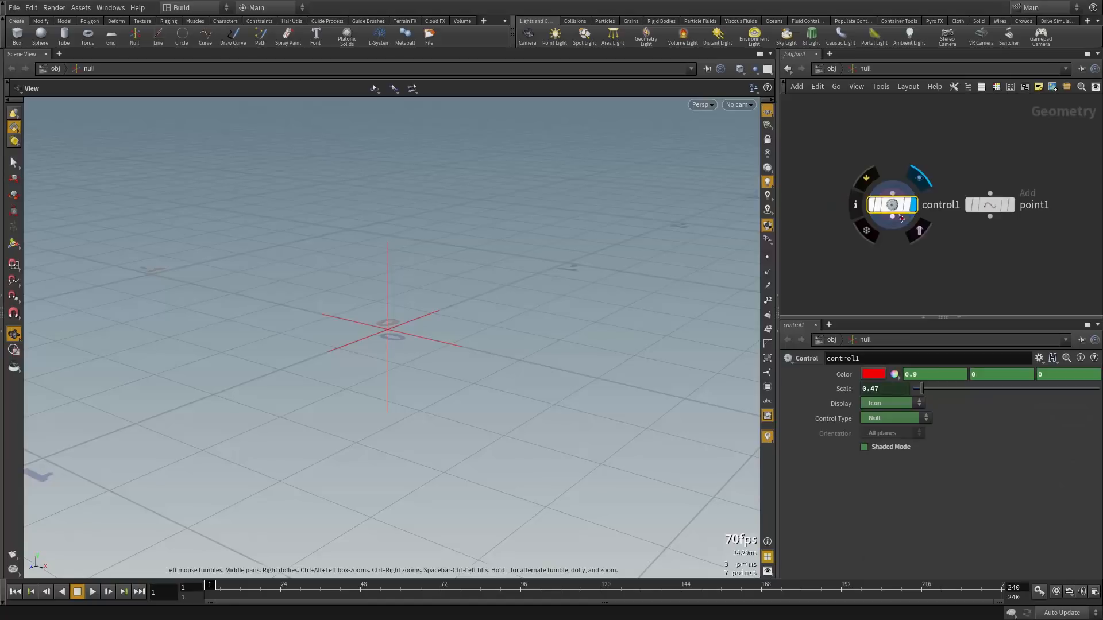
key(u)
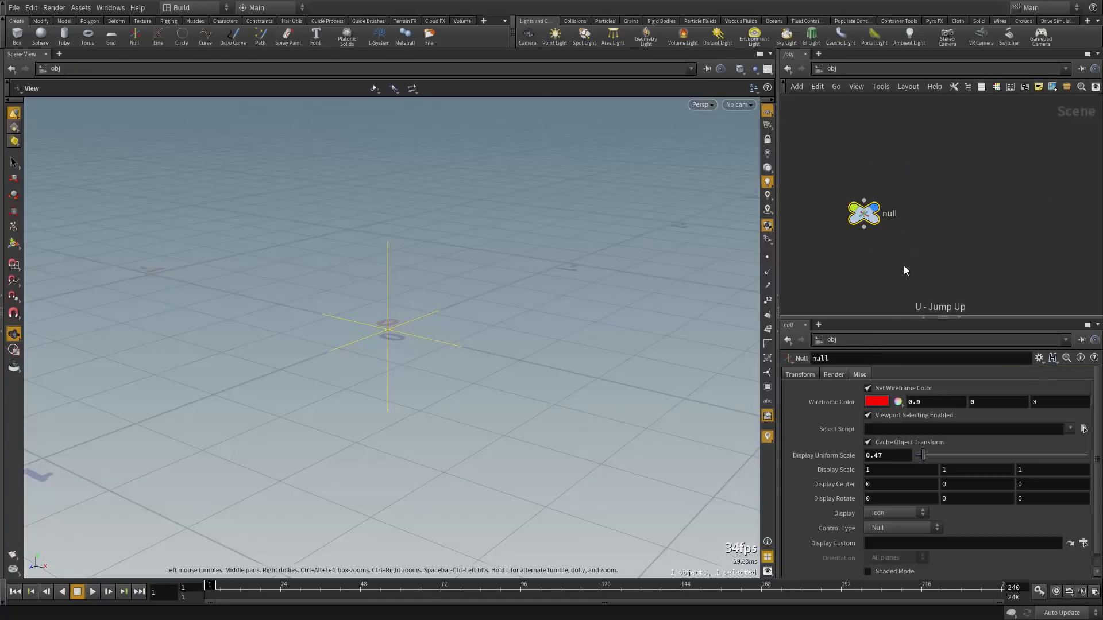
right_drag(419, 356, 525, 372)
Switch the null's Display to Axis, then Icon and Axis, then back to Icon
click(879, 513)
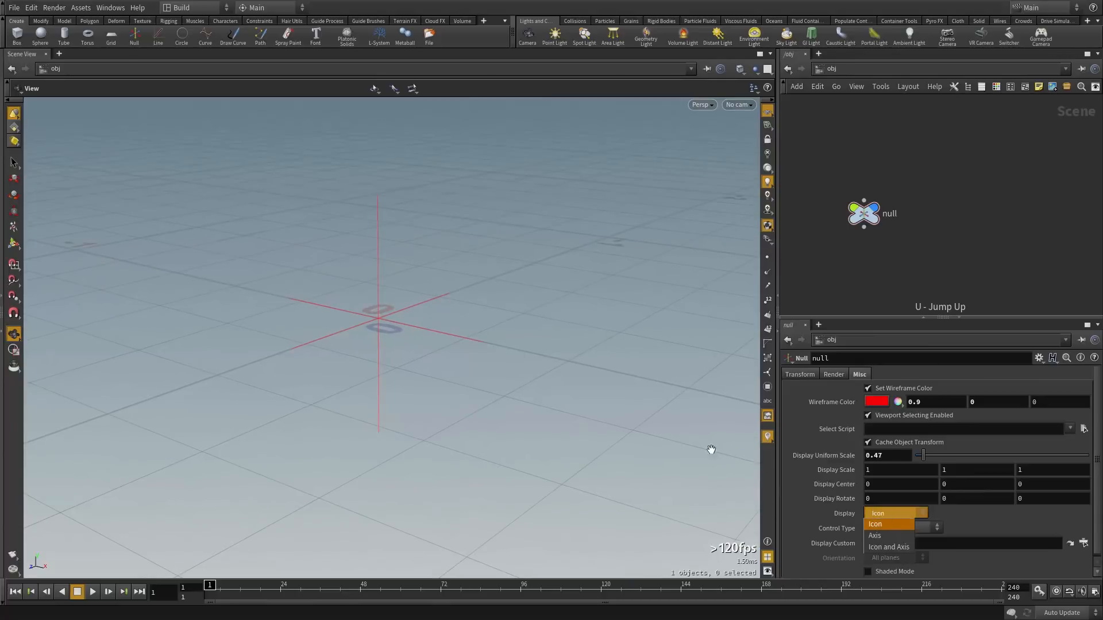
click(888, 536)
drag(431, 337, 406, 333)
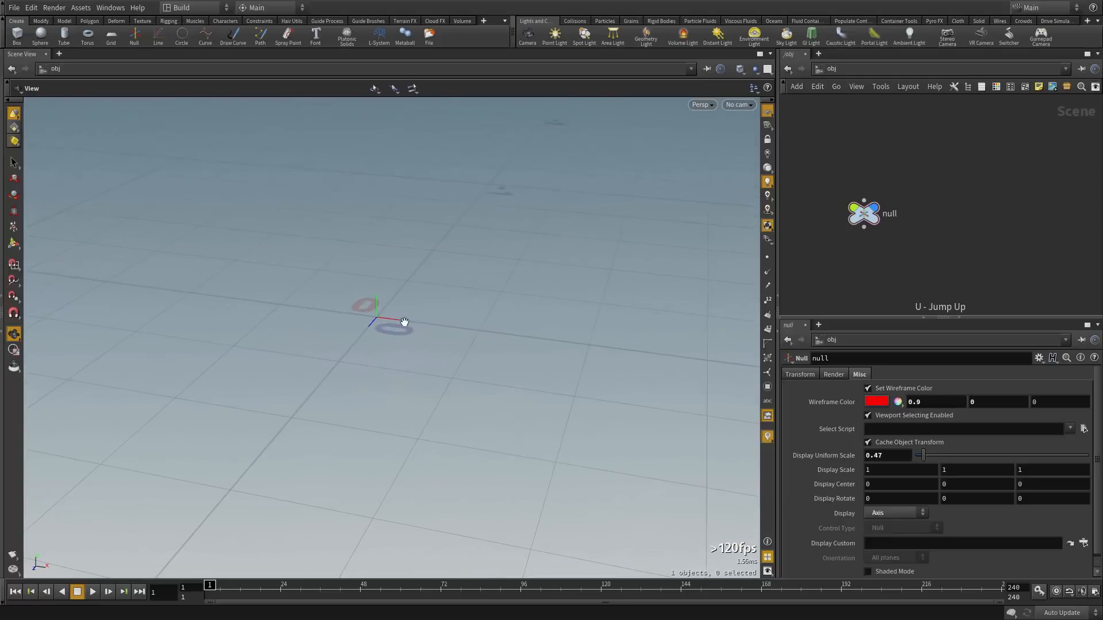
click(879, 512)
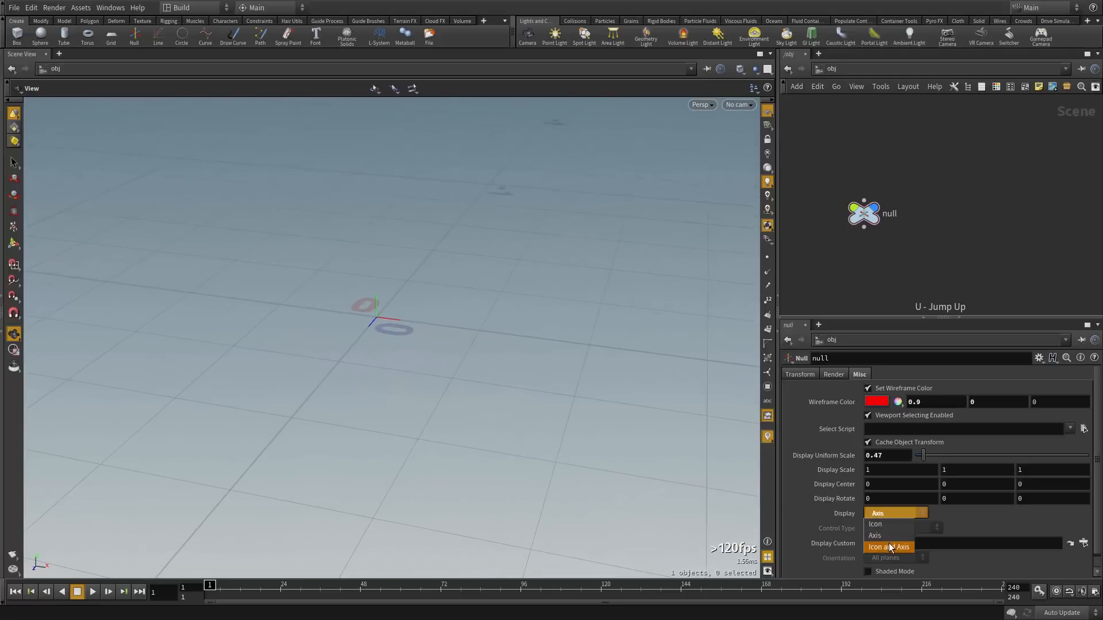
click(890, 547)
mouse_move(381, 296)
mouse_down()
mouse_move(438, 313)
mouse_move(426, 288)
mouse_move(459, 322)
mouse_up()
click(879, 513)
click(878, 524)
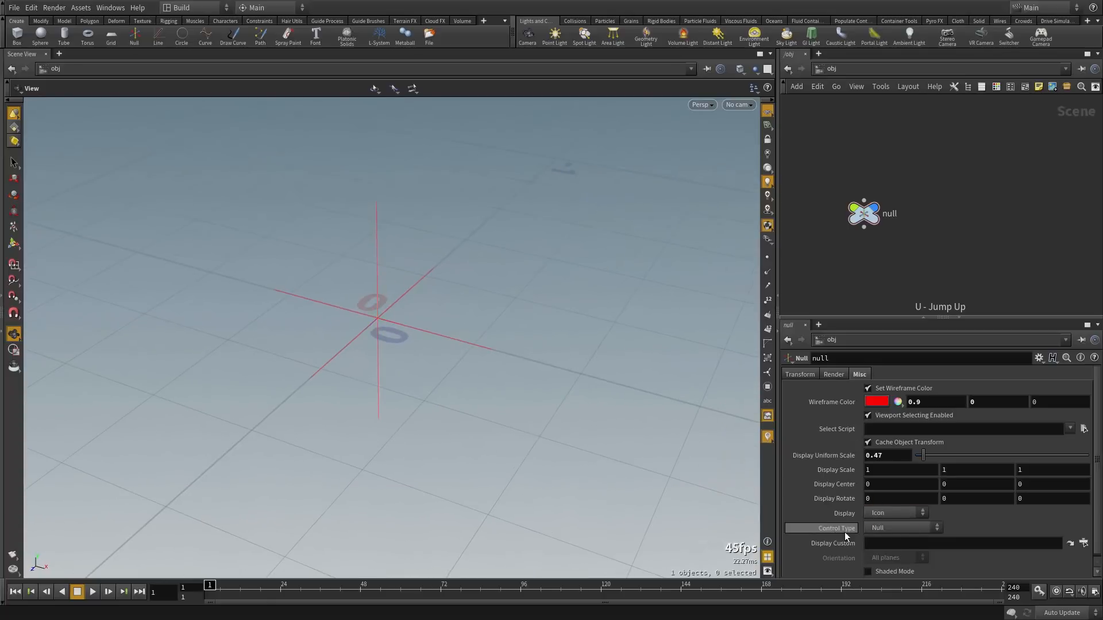
click(898, 527)
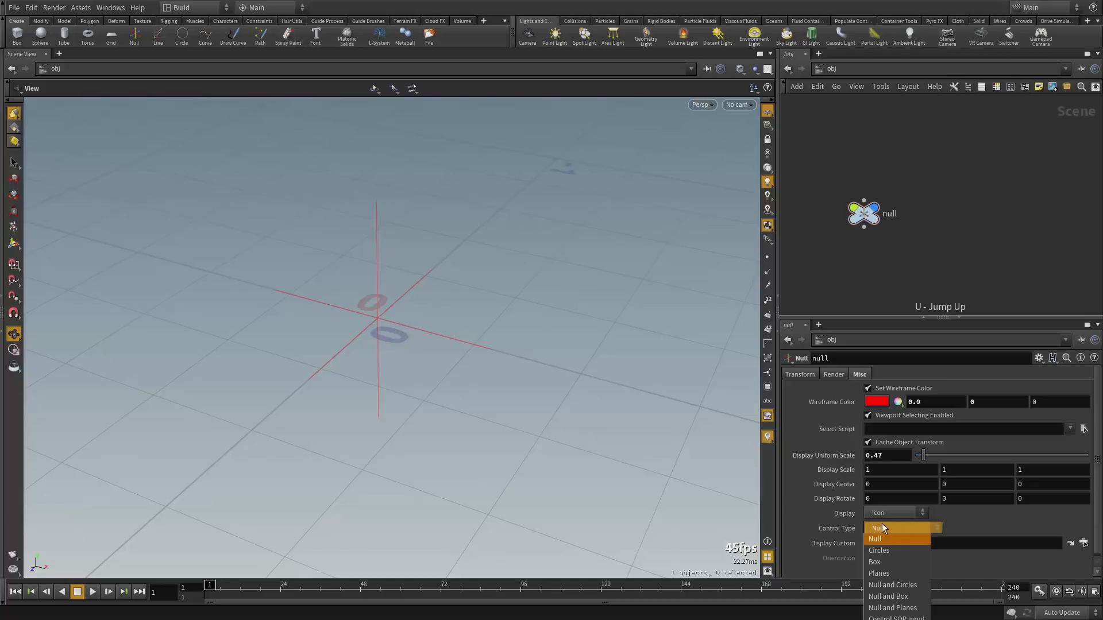
Set Control Type to Circles, cycling Orientation through YZ, YZ,ZX and All planes
click(890, 551)
mouse_move(451, 377)
mouse_down()
mouse_move(436, 303)
mouse_move(471, 371)
mouse_move(429, 344)
mouse_up()
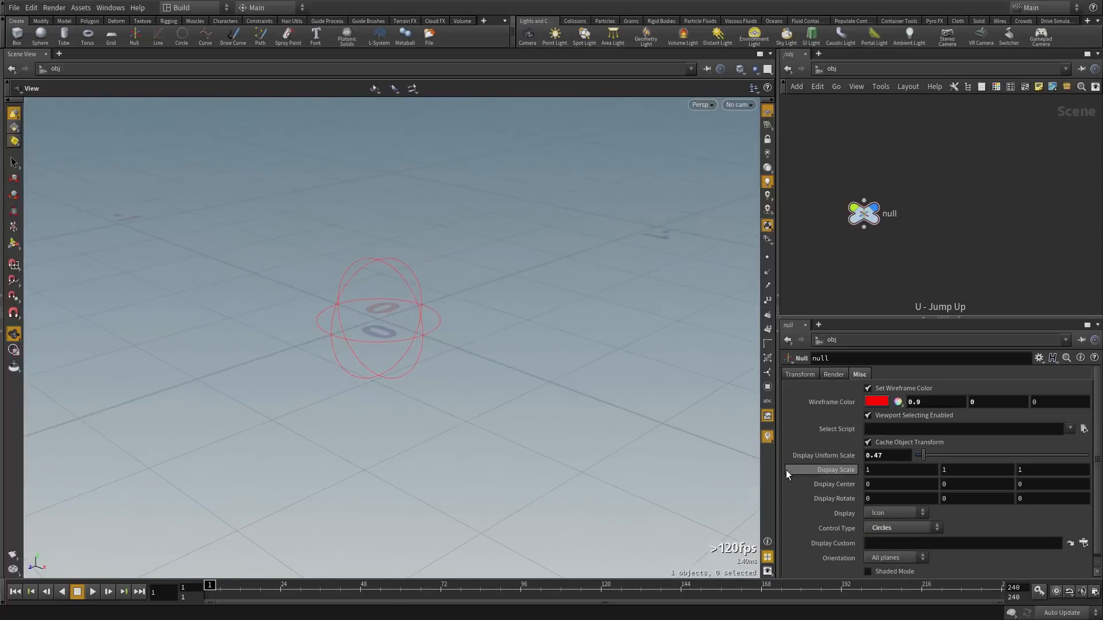
scroll(935, 546, down, 1)
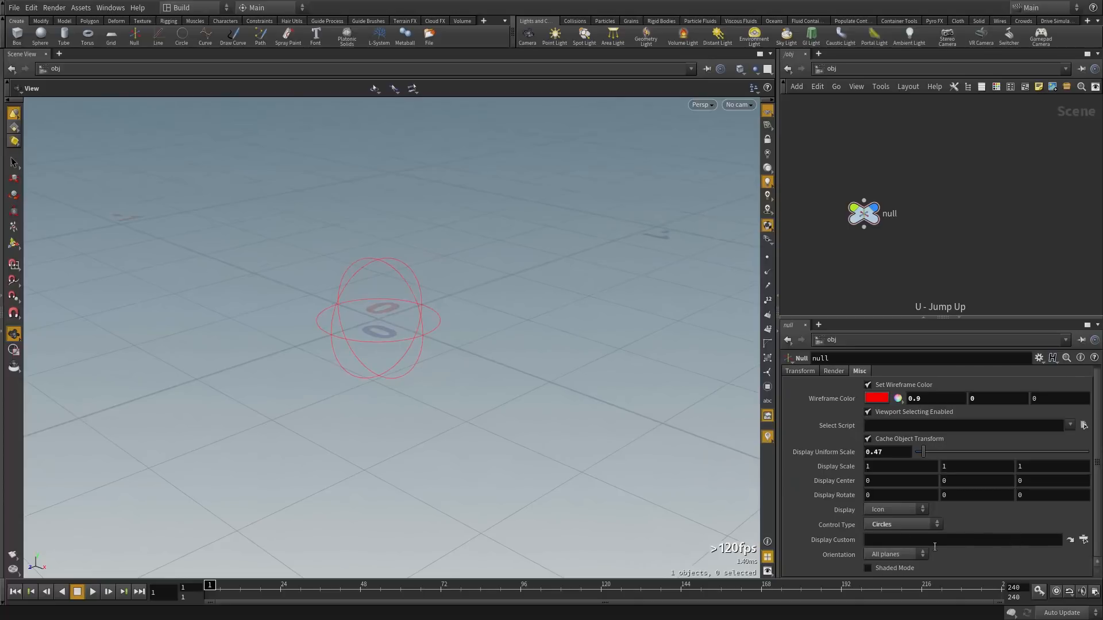
click(878, 555)
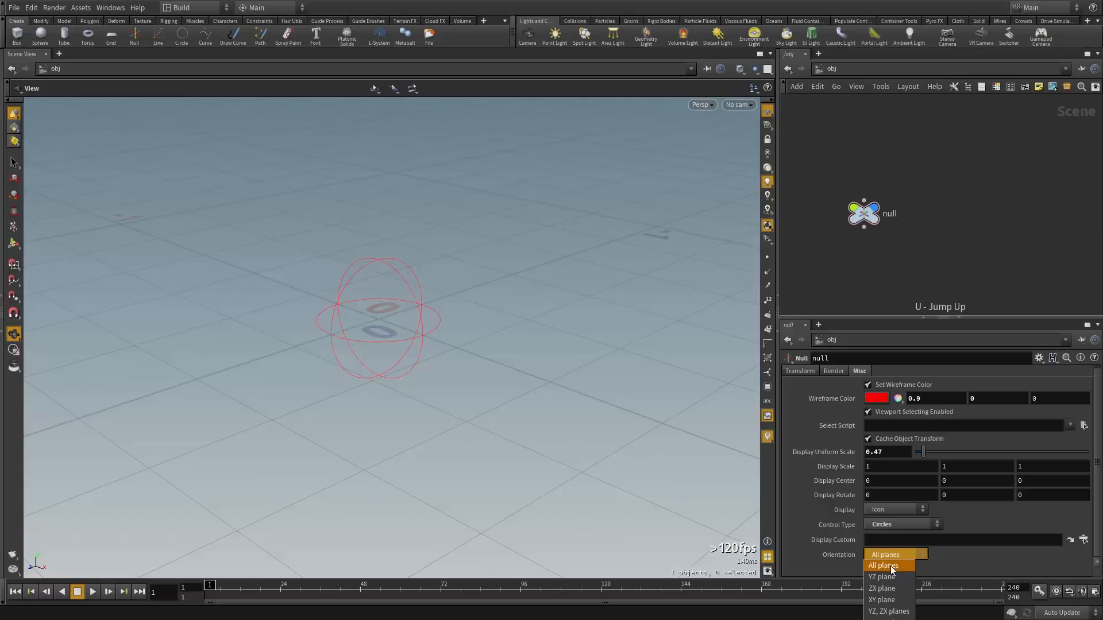
click(884, 576)
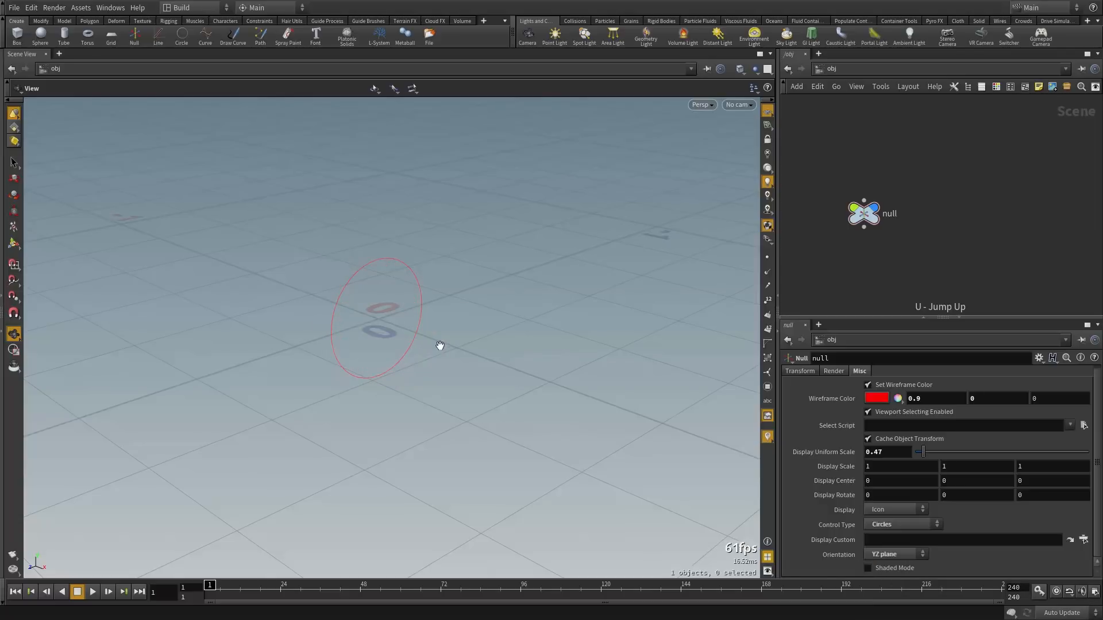
drag(386, 330, 374, 350)
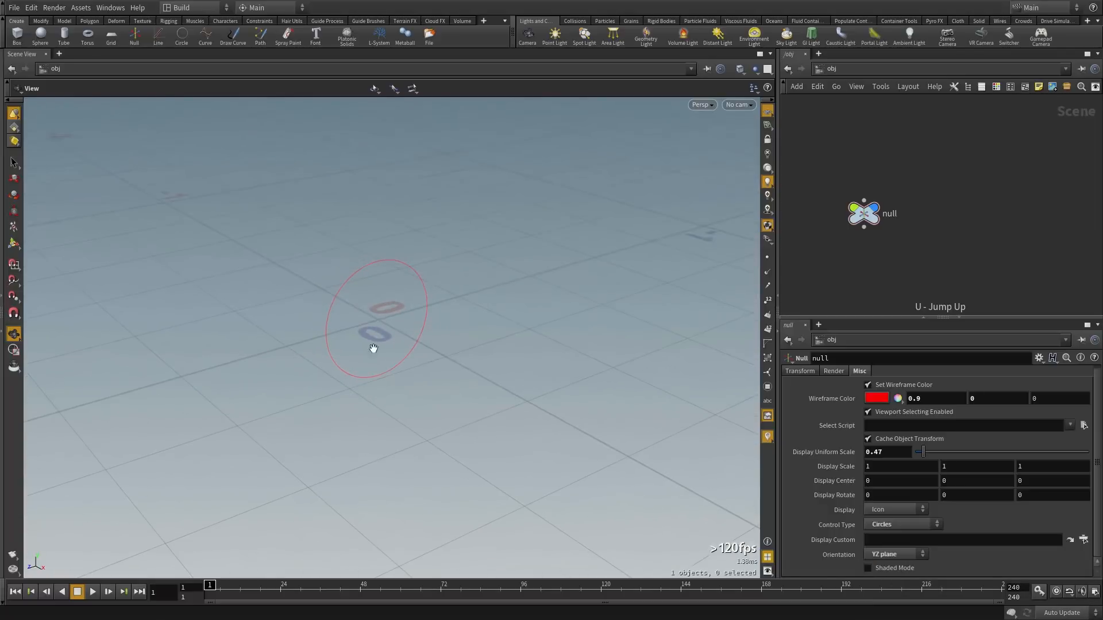
click(907, 553)
click(906, 592)
drag(382, 341, 486, 377)
click(880, 555)
click(882, 565)
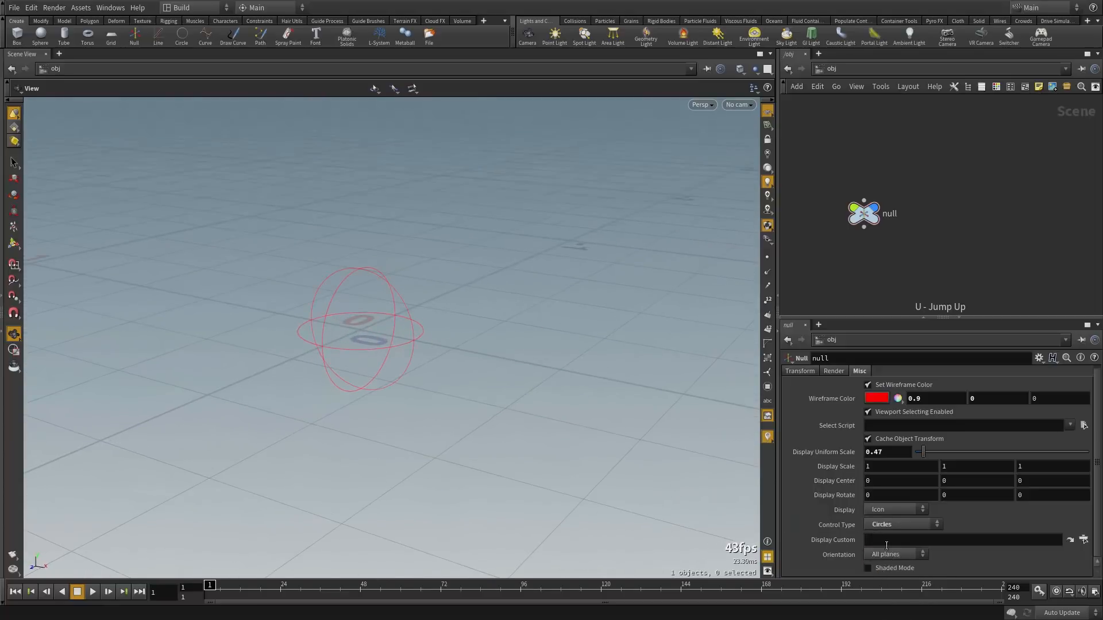
Switch to Box, toggle Shaded Mode on and off, then choose Planes
click(894, 526)
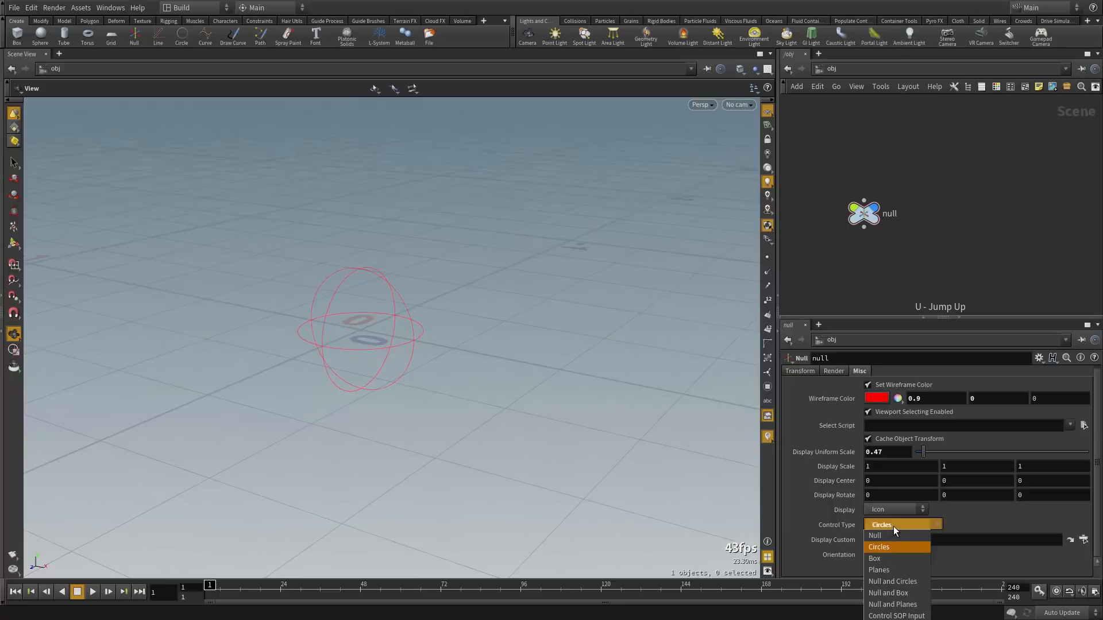
click(906, 558)
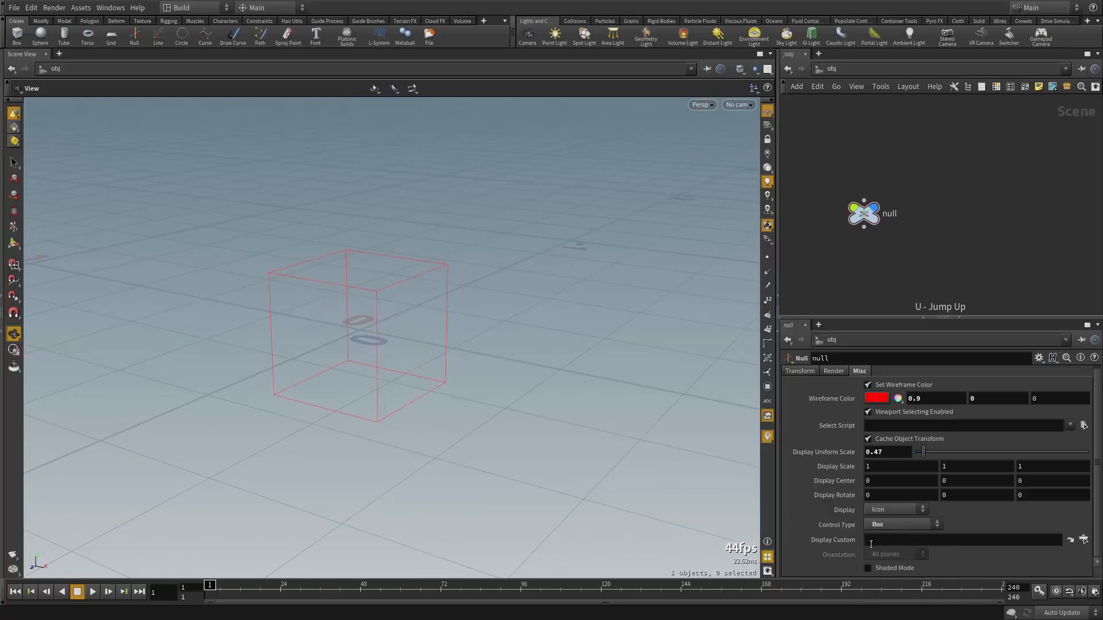
click(887, 568)
mouse_move(342, 321)
mouse_down()
mouse_move(402, 327)
mouse_move(668, 528)
mouse_up()
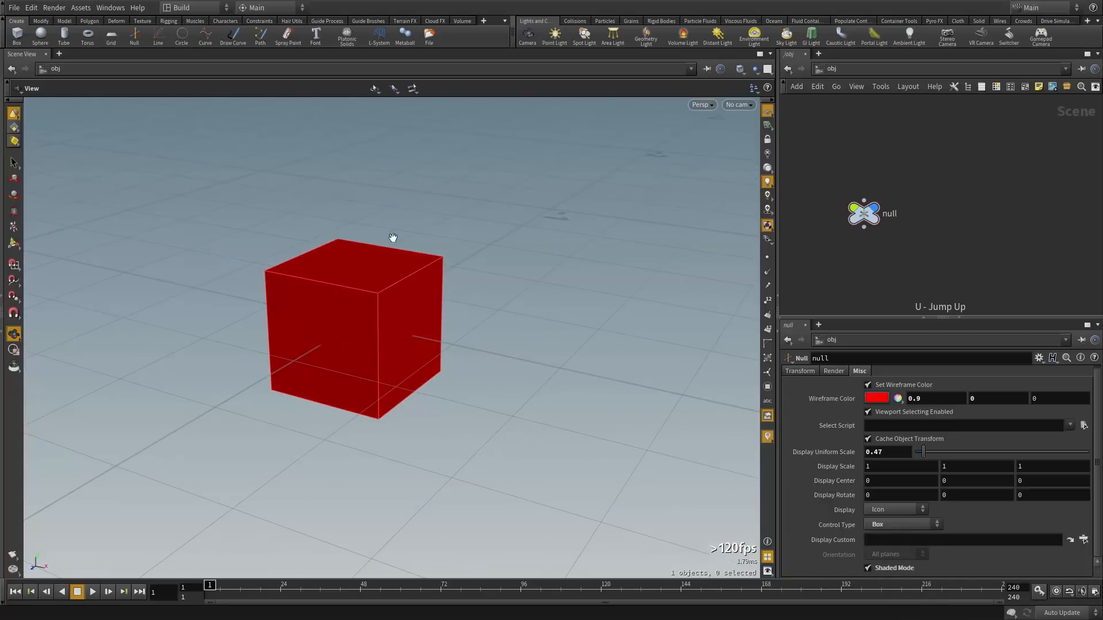
click(894, 568)
click(896, 525)
click(893, 569)
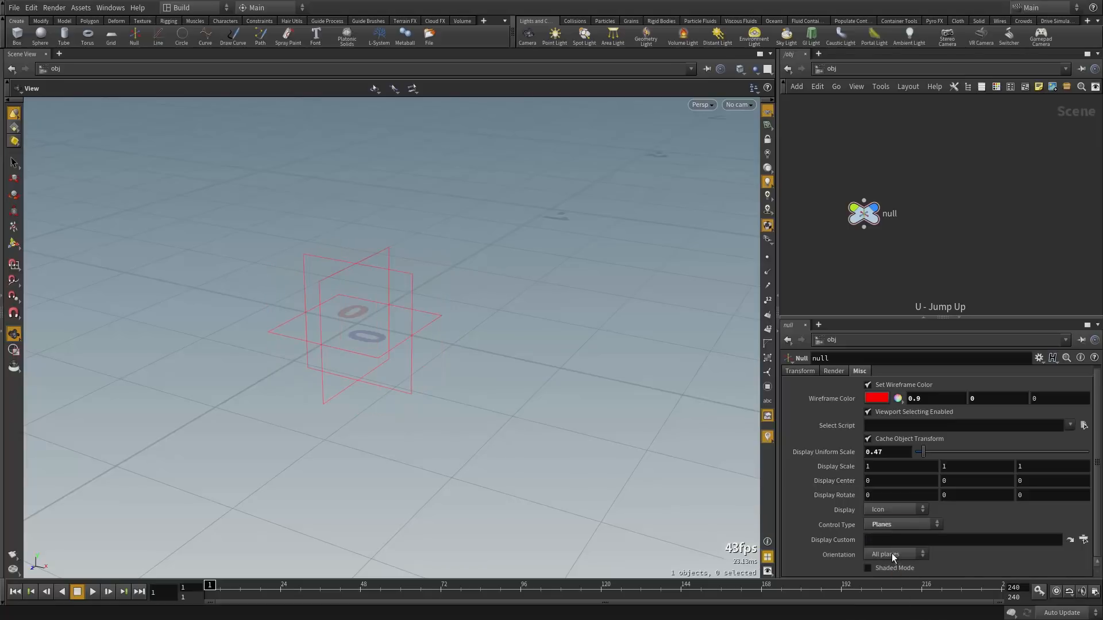
Set Control Type to Null and Circles, trying Orientation ZX then All planes
click(894, 555)
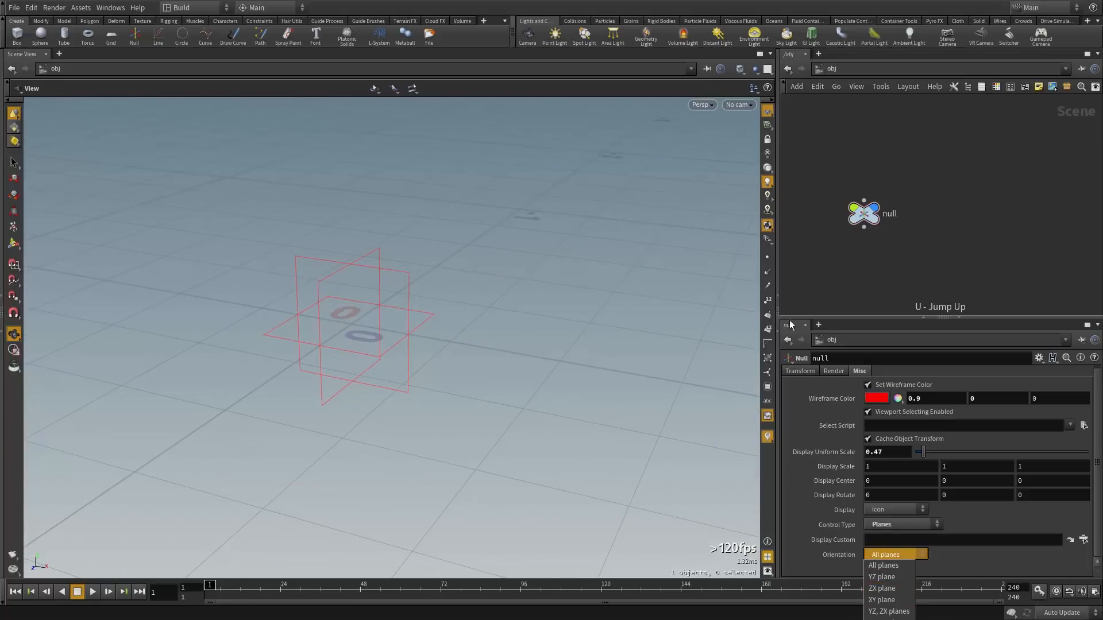
click(842, 434)
click(893, 526)
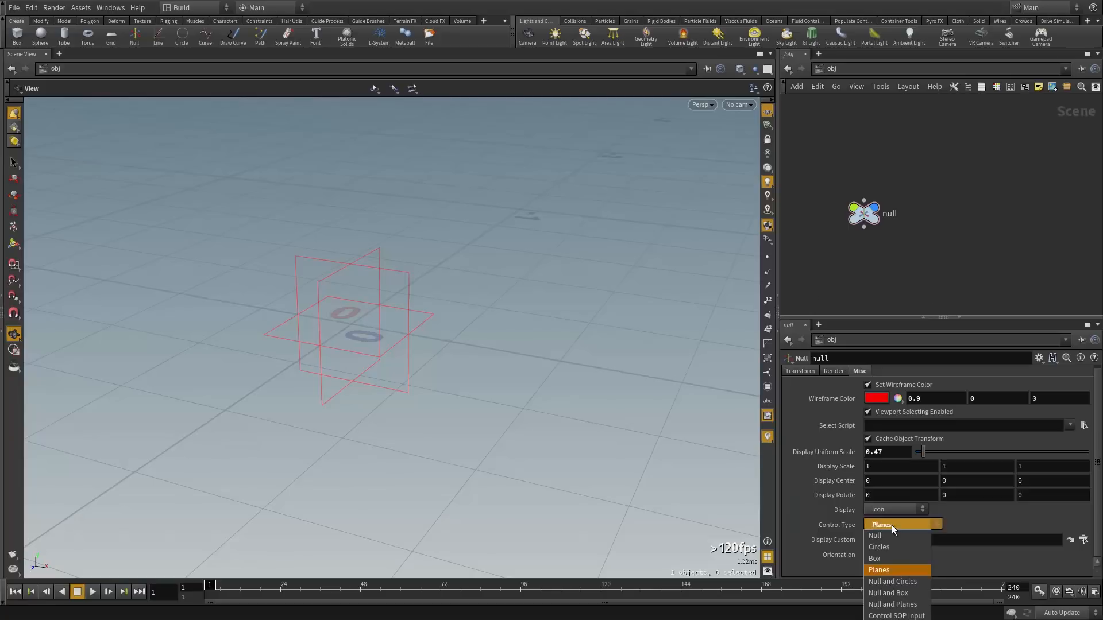
click(904, 582)
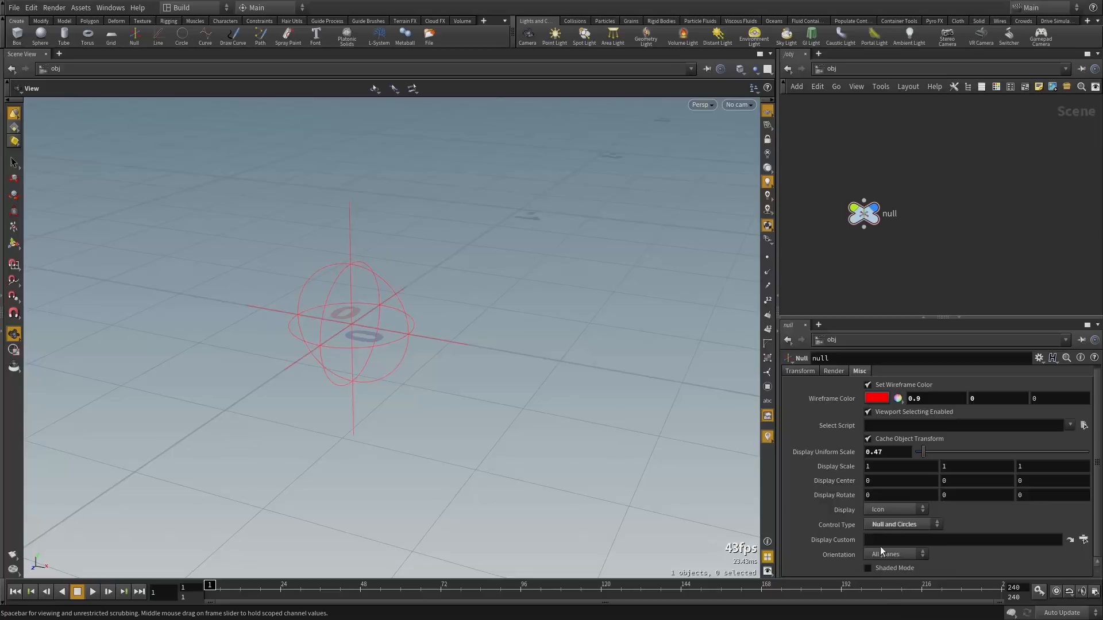
drag(525, 343, 356, 253)
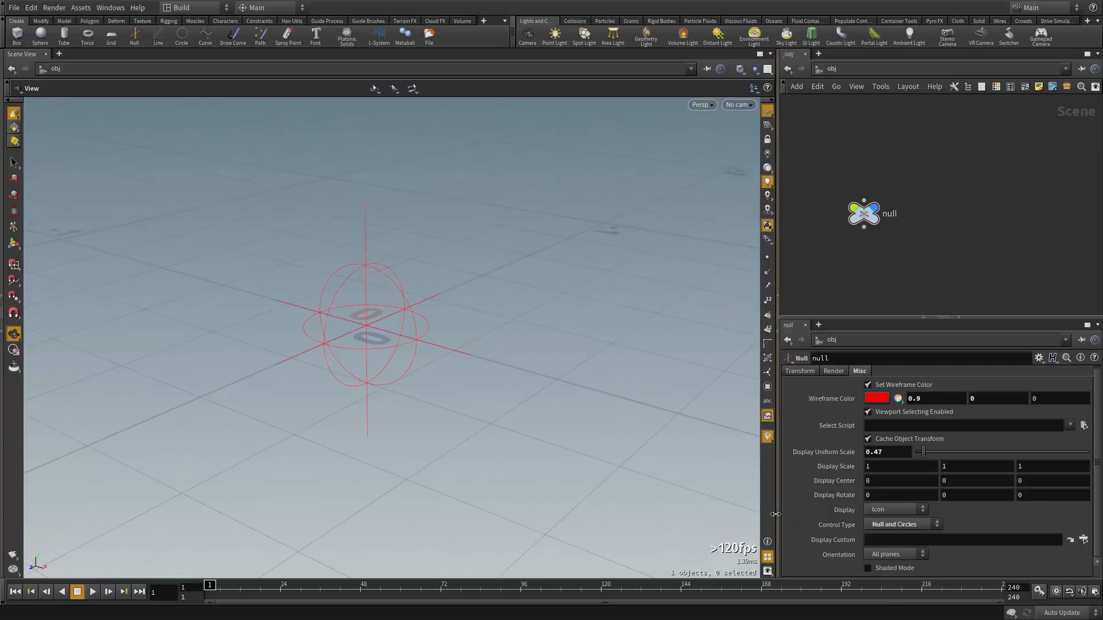
click(886, 555)
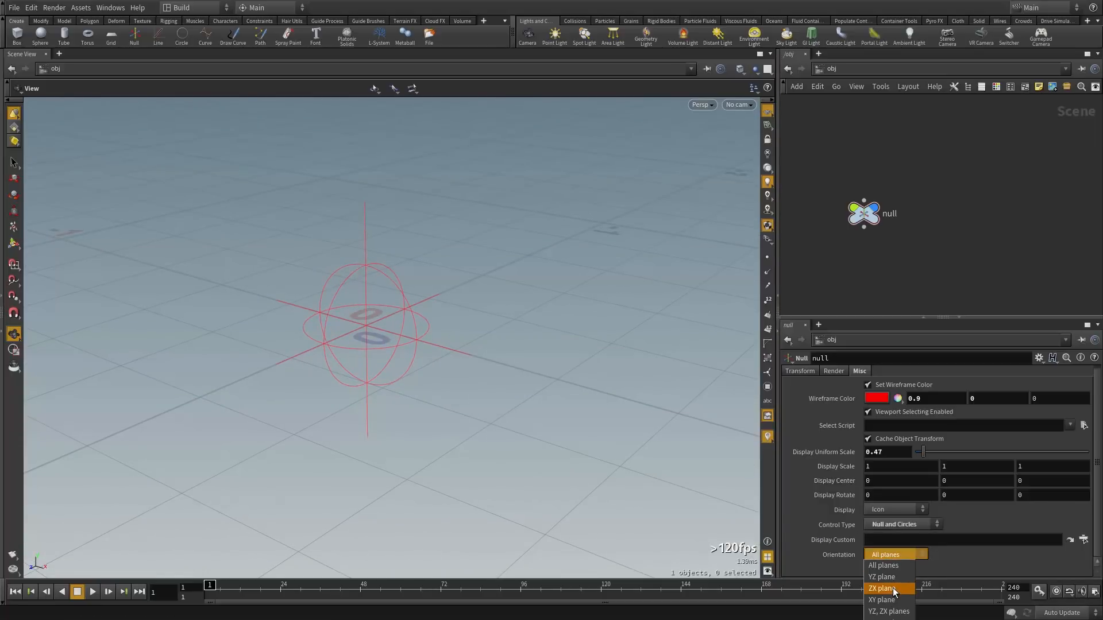
click(895, 589)
drag(498, 357, 389, 294)
click(906, 553)
click(887, 566)
Try Null and Box and Null and Planes, then settle on Control SOP Input
click(894, 523)
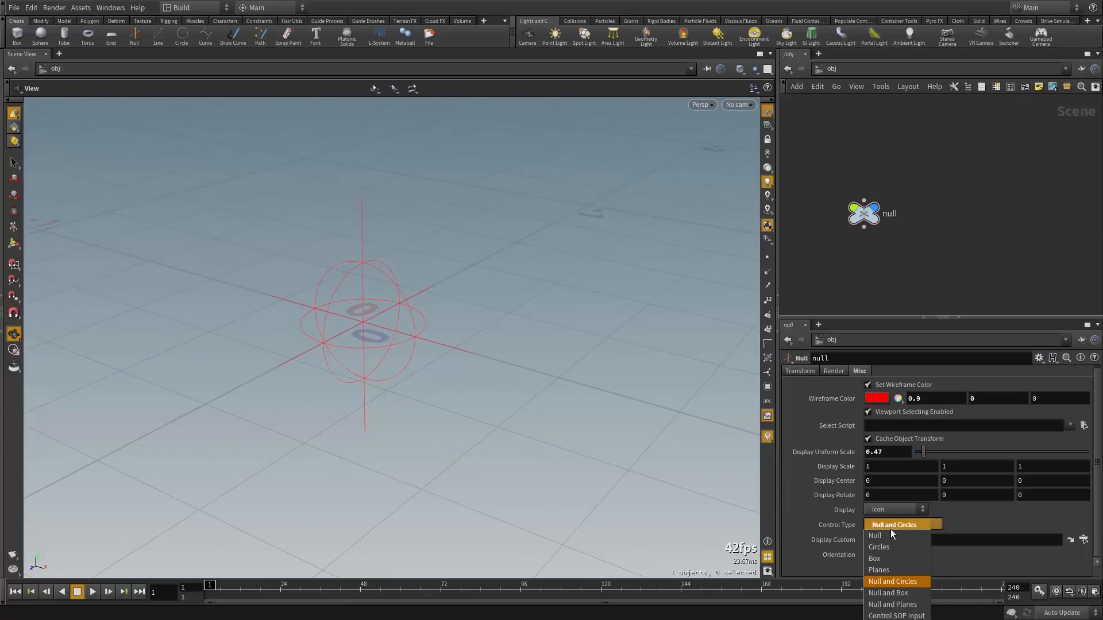
click(911, 595)
drag(739, 443, 547, 419)
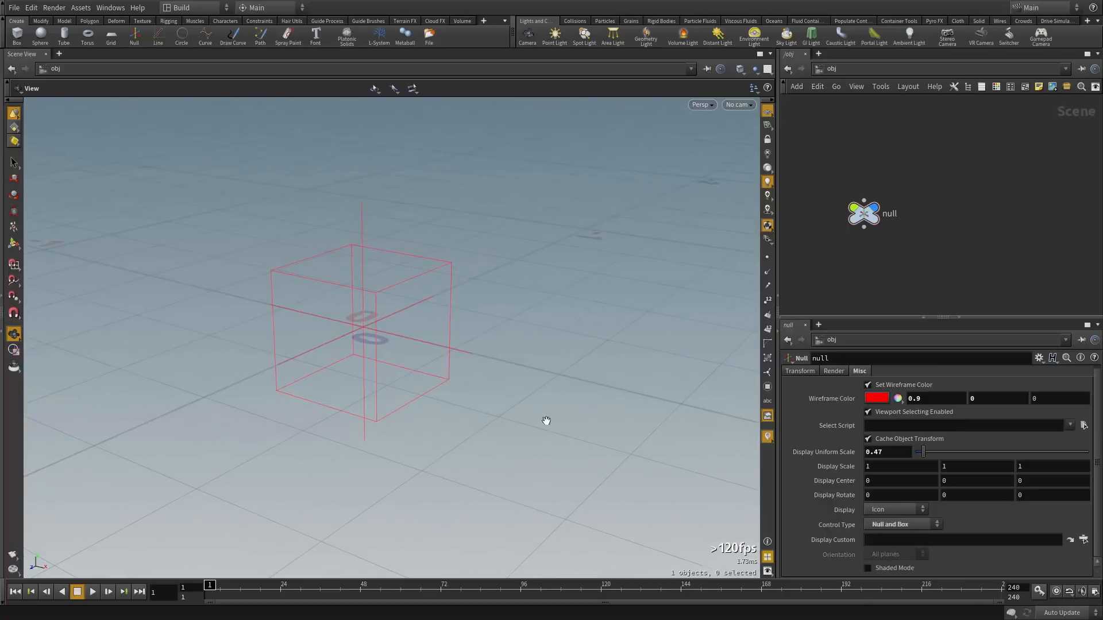
click(915, 524)
click(913, 598)
drag(458, 322, 556, 329)
click(910, 525)
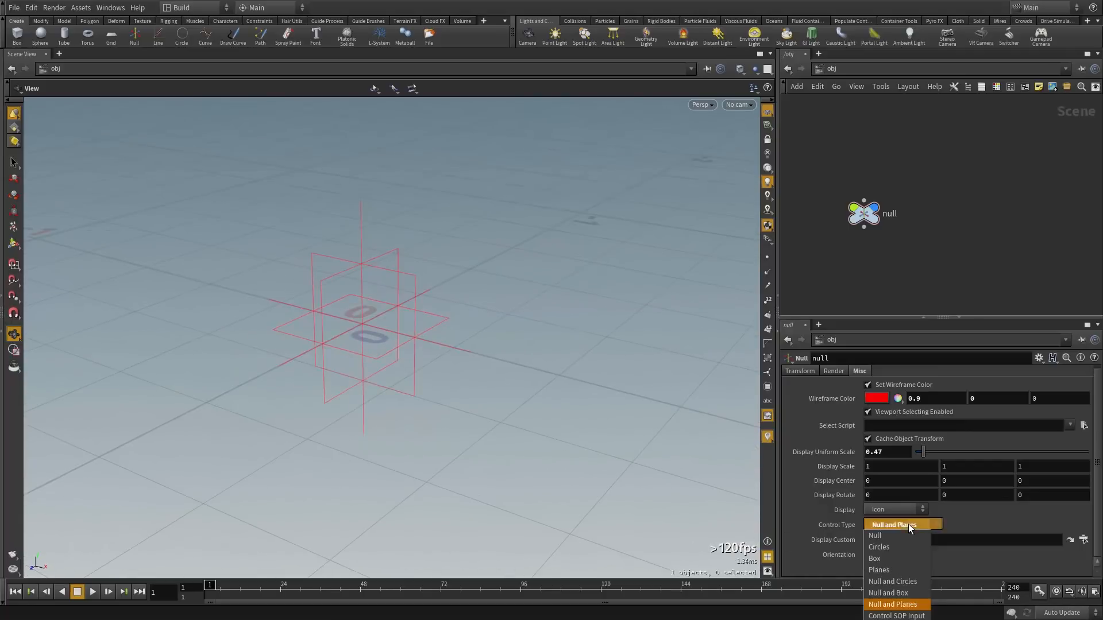
click(914, 616)
drag(490, 325, 368, 293)
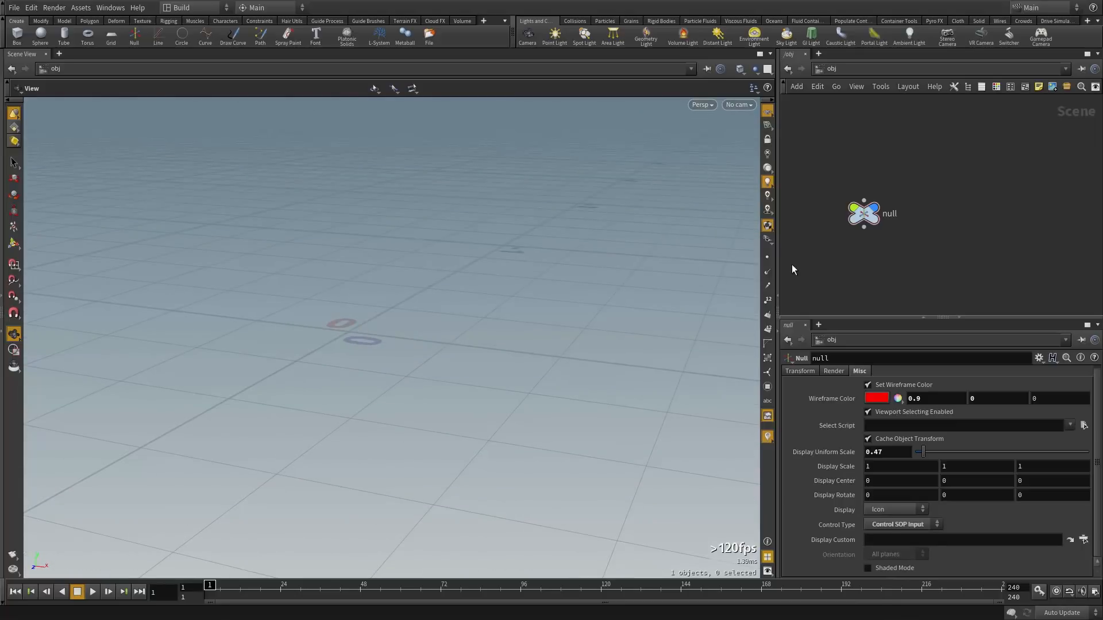
Go inside the null and reposition its control1 node in the network
mouse_move(867, 217)
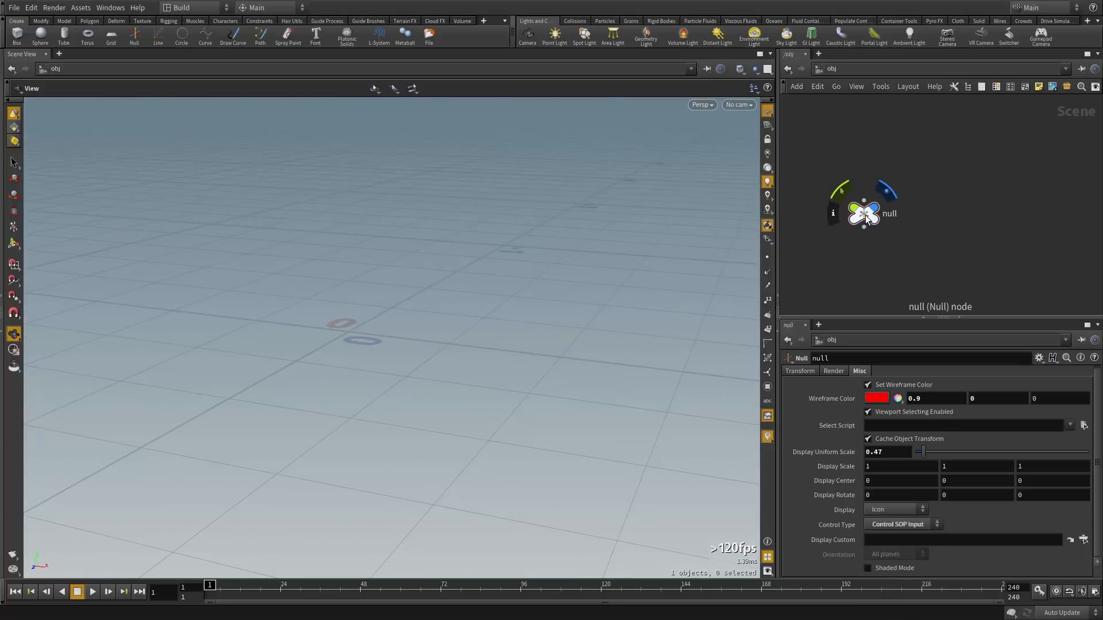
double_click(866, 217)
click(870, 249)
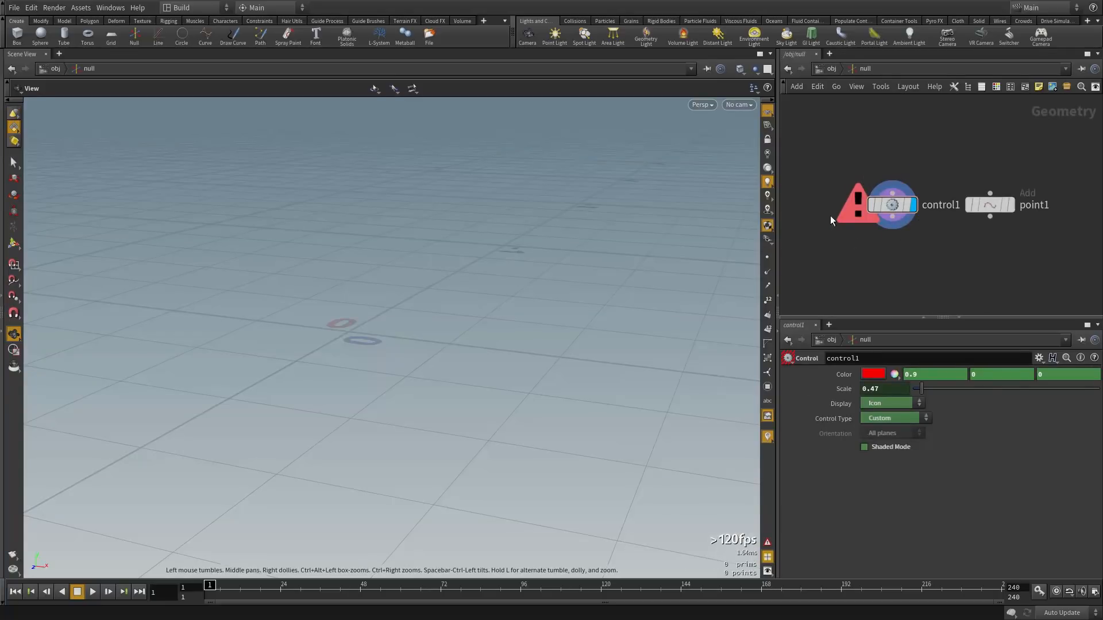
drag(893, 192, 888, 210)
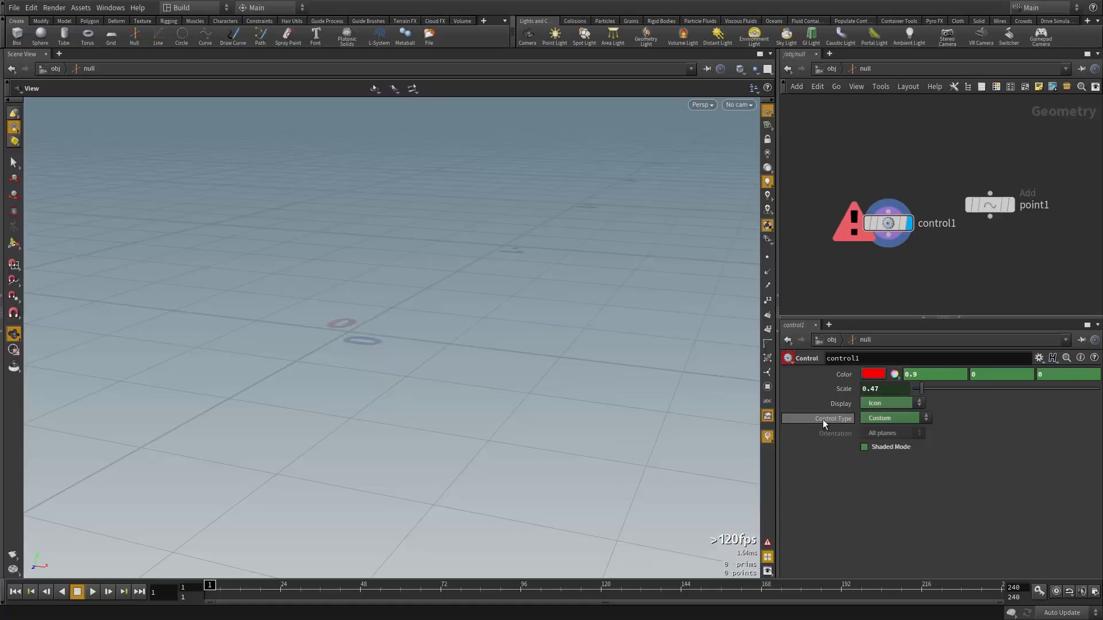
drag(523, 288, 594, 325)
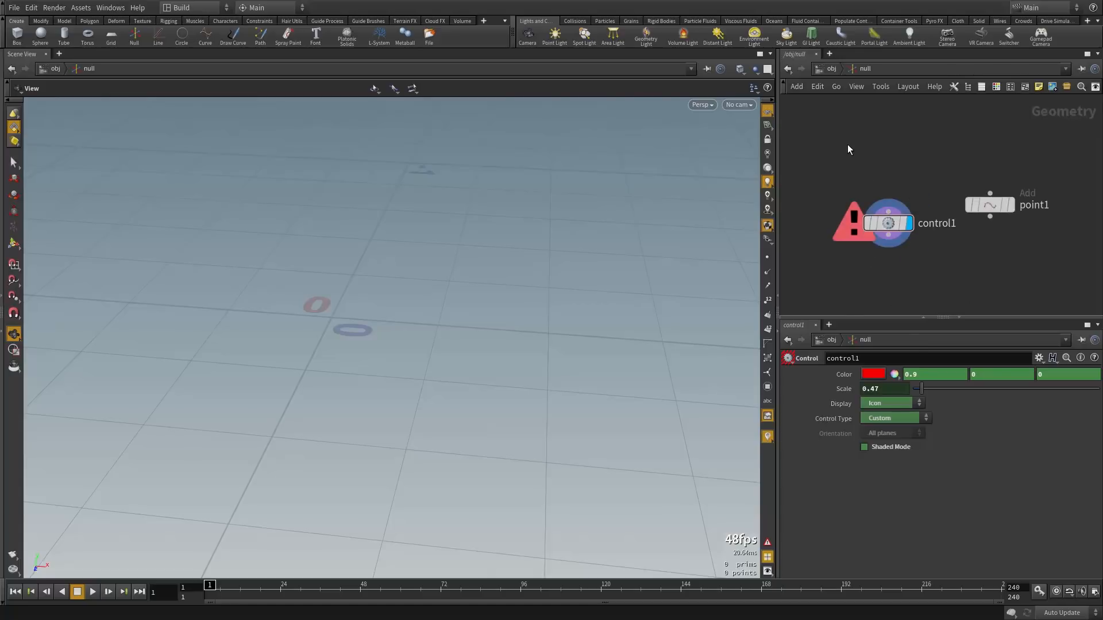
Add a torus at Uniform Scale 0.22 wired into control1, then return up with U
key(Tab)
click(894, 508)
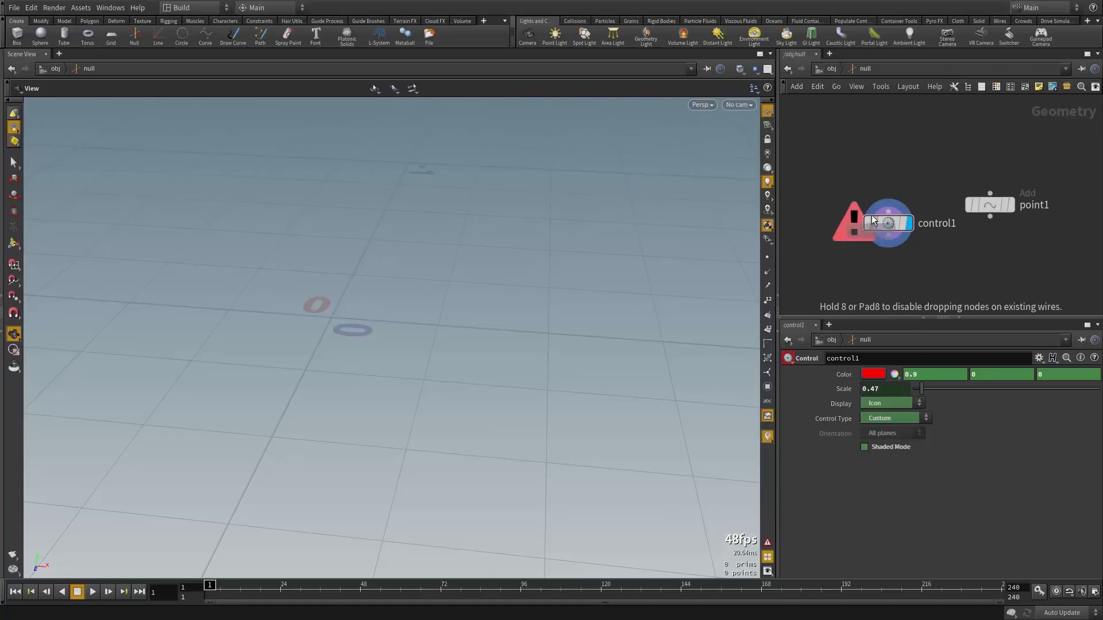
click(859, 142)
drag(933, 463, 925, 472)
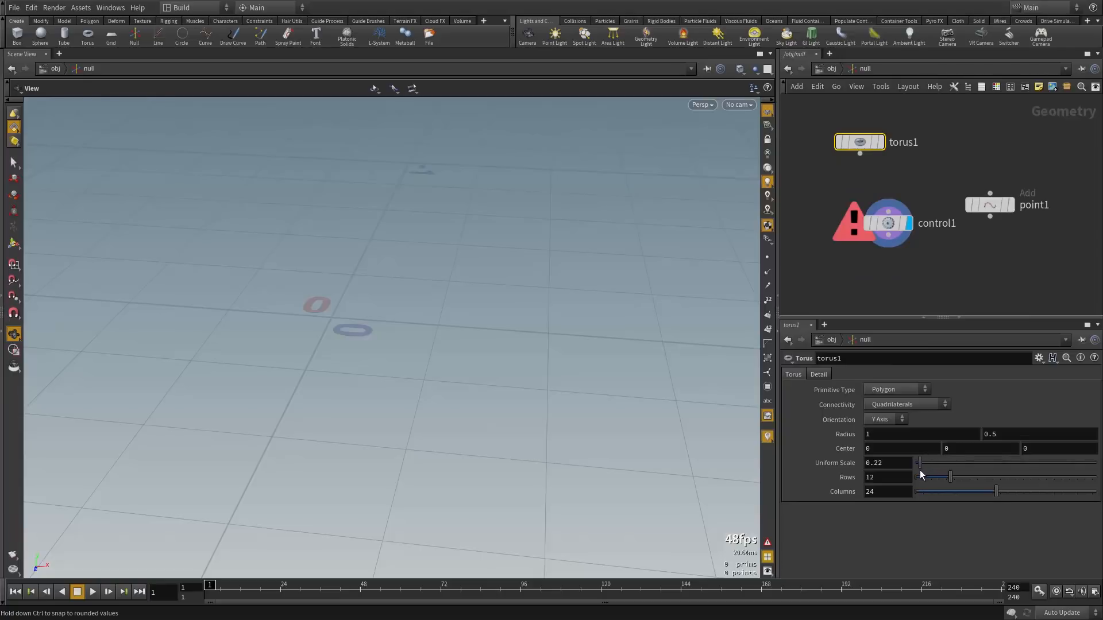
click(859, 153)
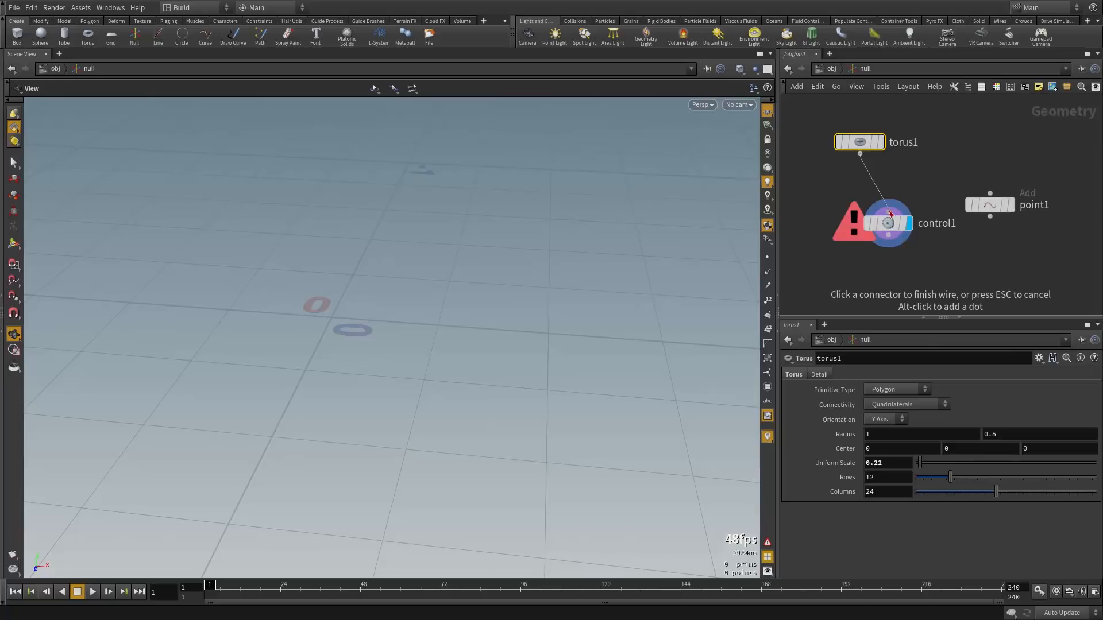
click(885, 224)
click(884, 223)
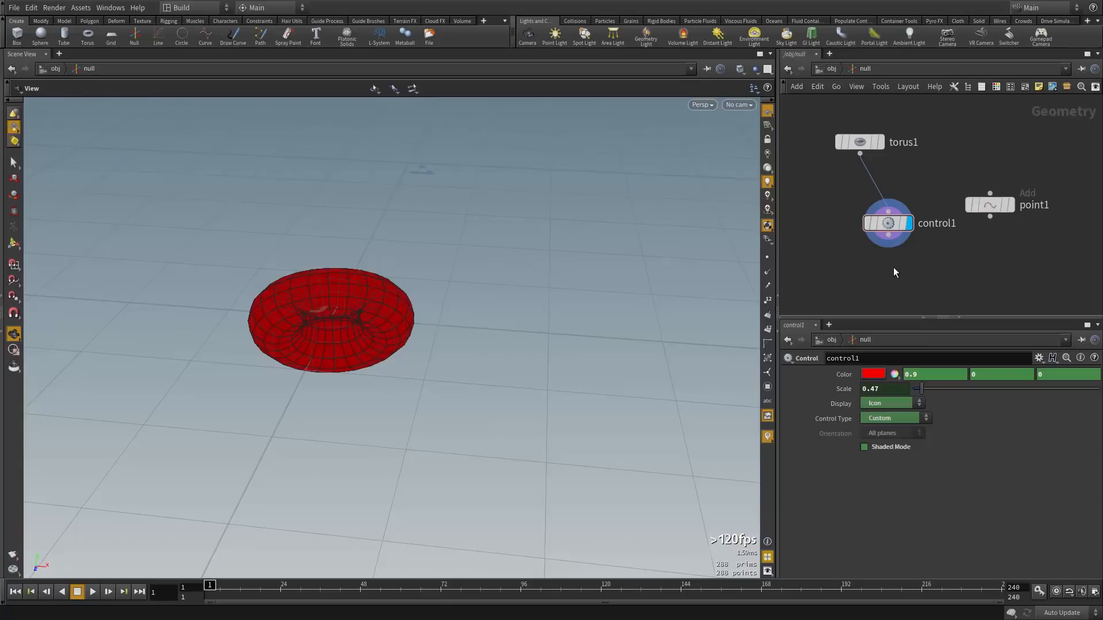
key(u)
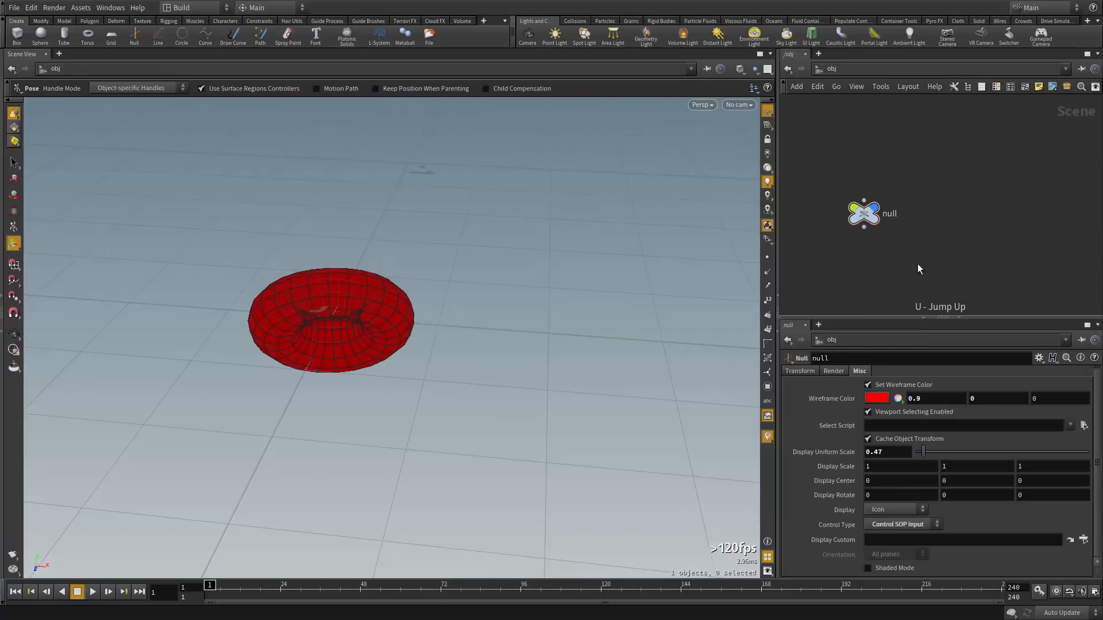
Select the torus-shaped null control and tilt it with the Rotate tool
drag(835, 170, 896, 243)
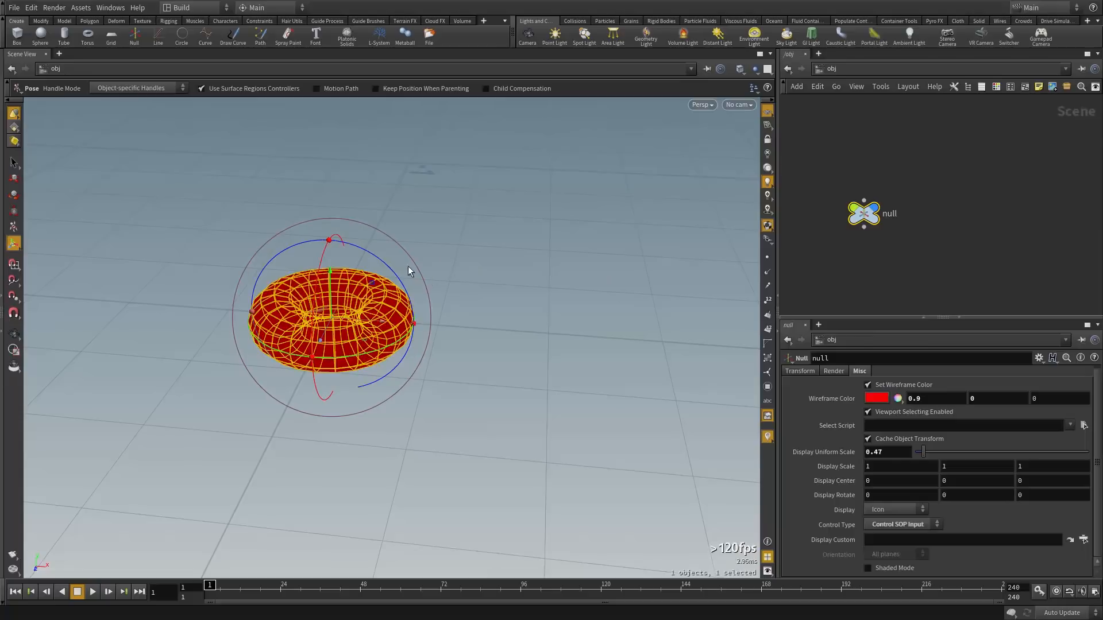
key(r)
drag(387, 324, 318, 294)
key(t)
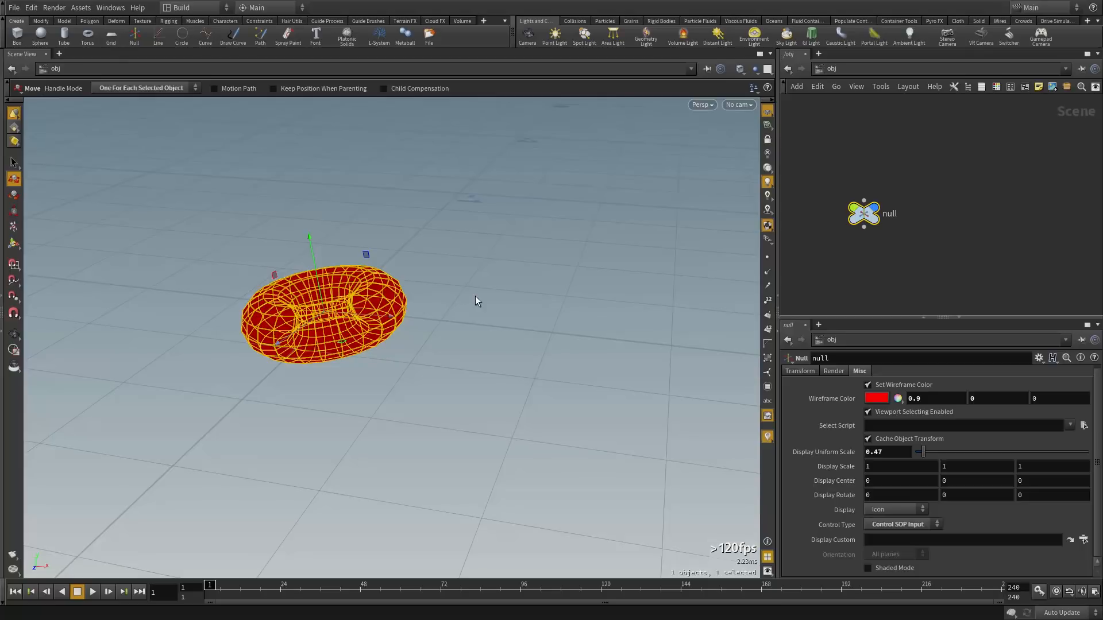
Check control1 inside the null, keep Control SOP Input, then delete the null
double_click(863, 214)
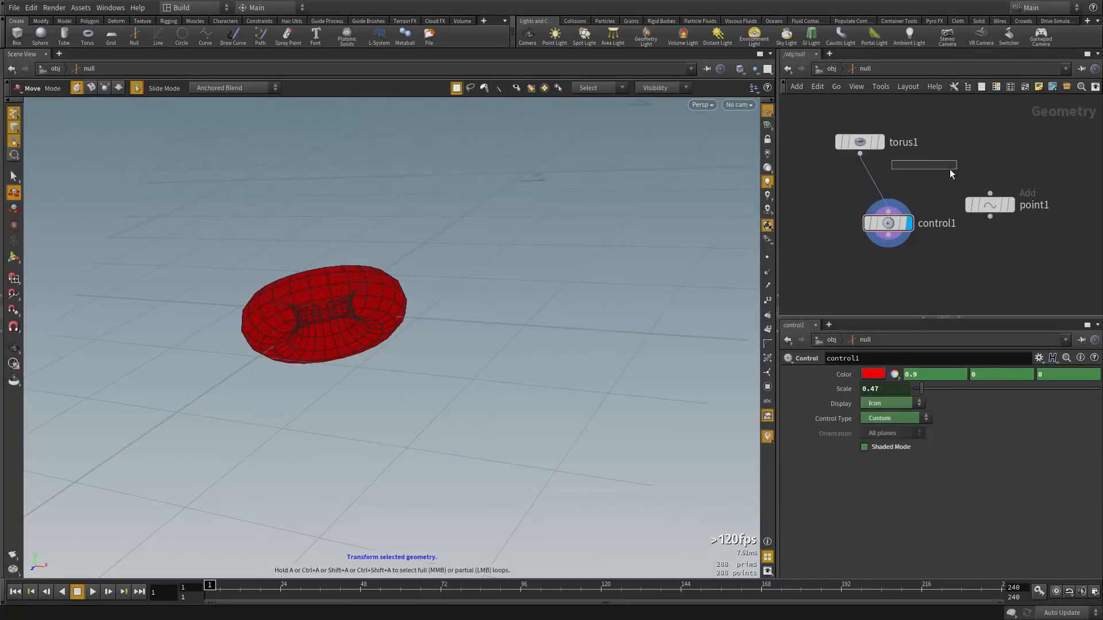
click(885, 222)
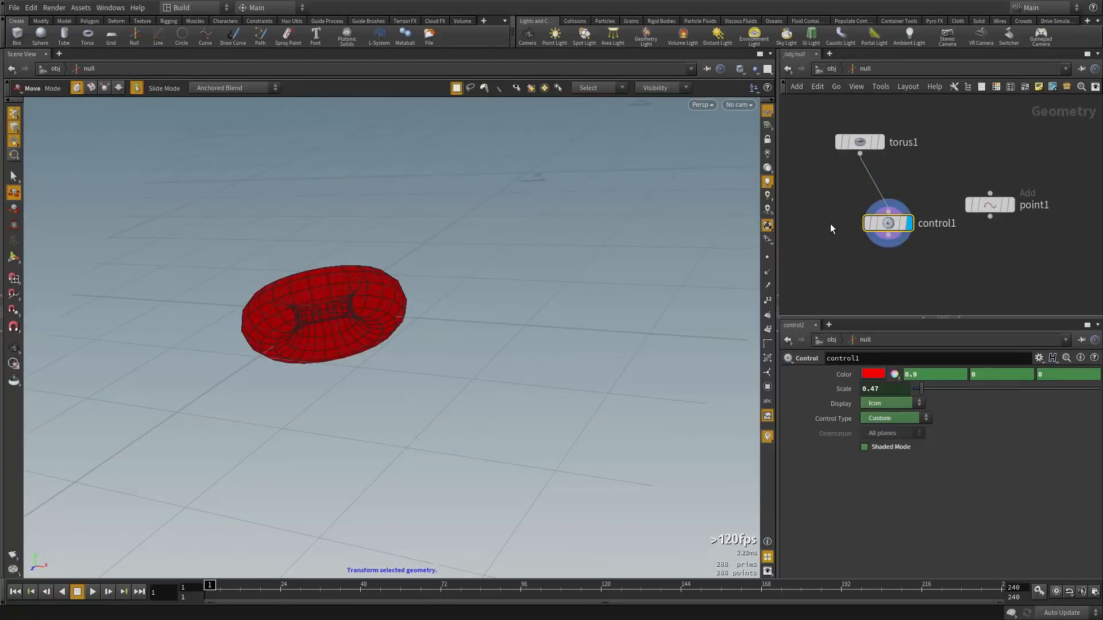
key(u)
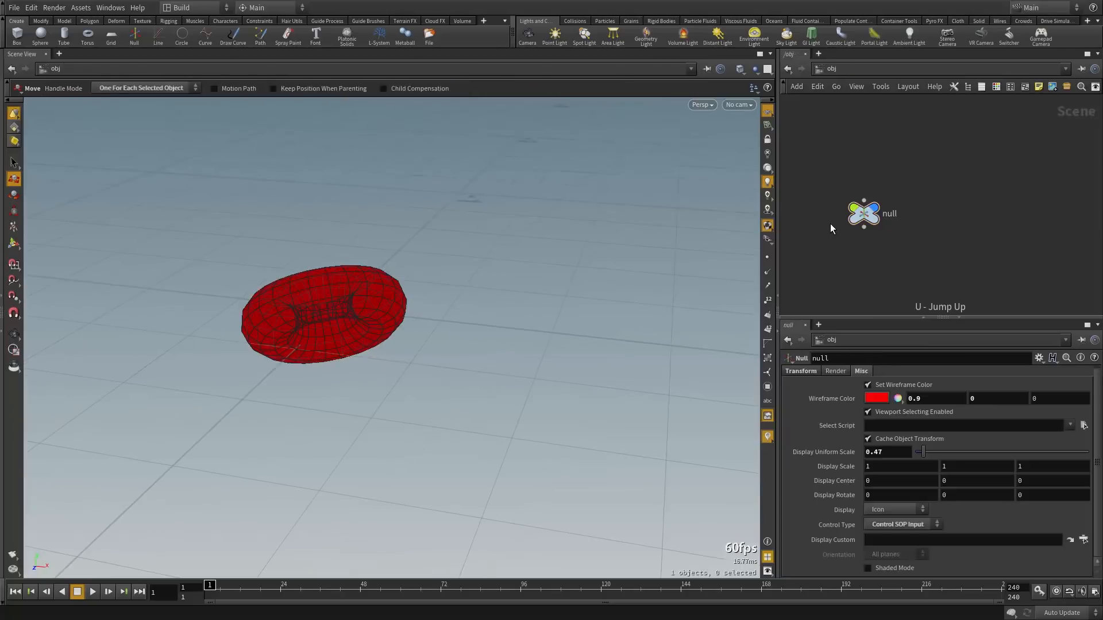
click(861, 217)
click(902, 525)
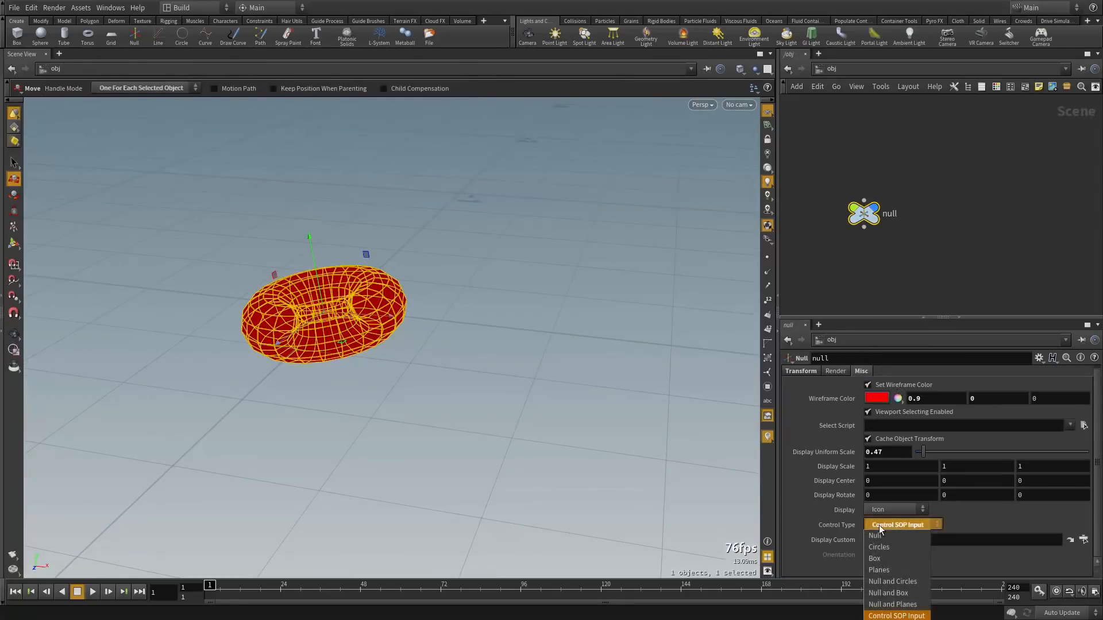
click(894, 616)
key(Escape)
key(Delete)
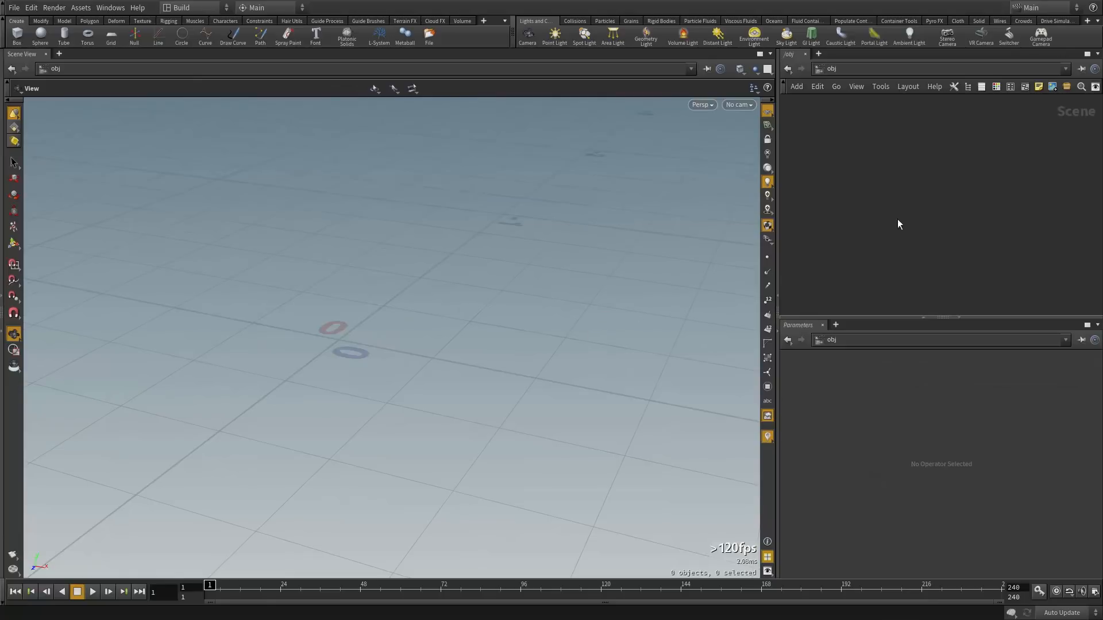
Create a bone object, test-rotate it, and undo the rotation with Ctrl+Z
drag(601, 285, 640, 257)
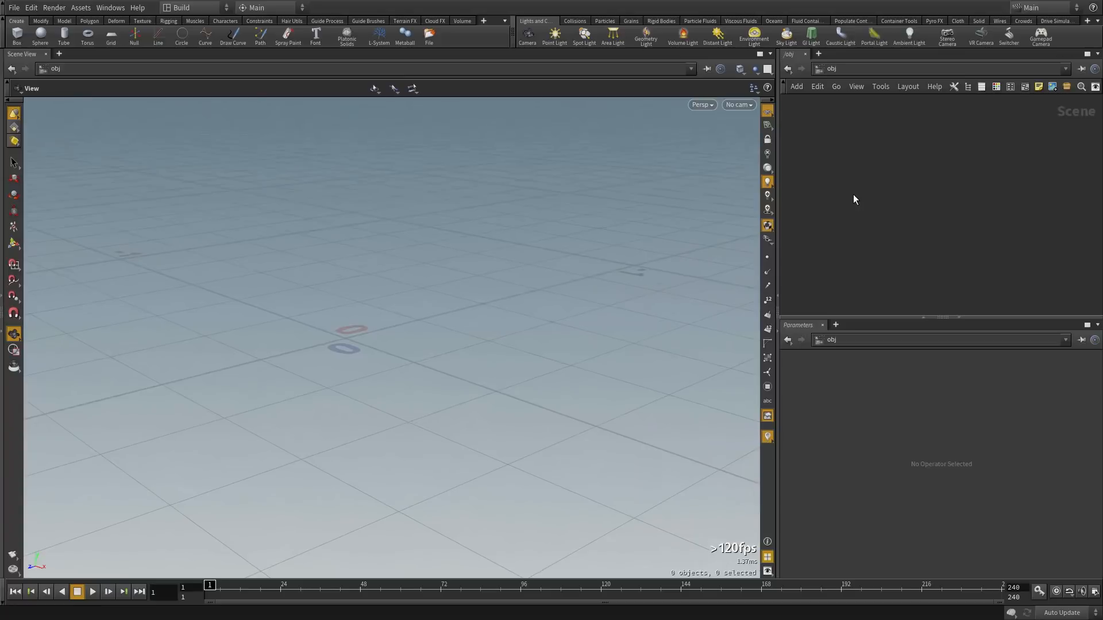
key(Tab)
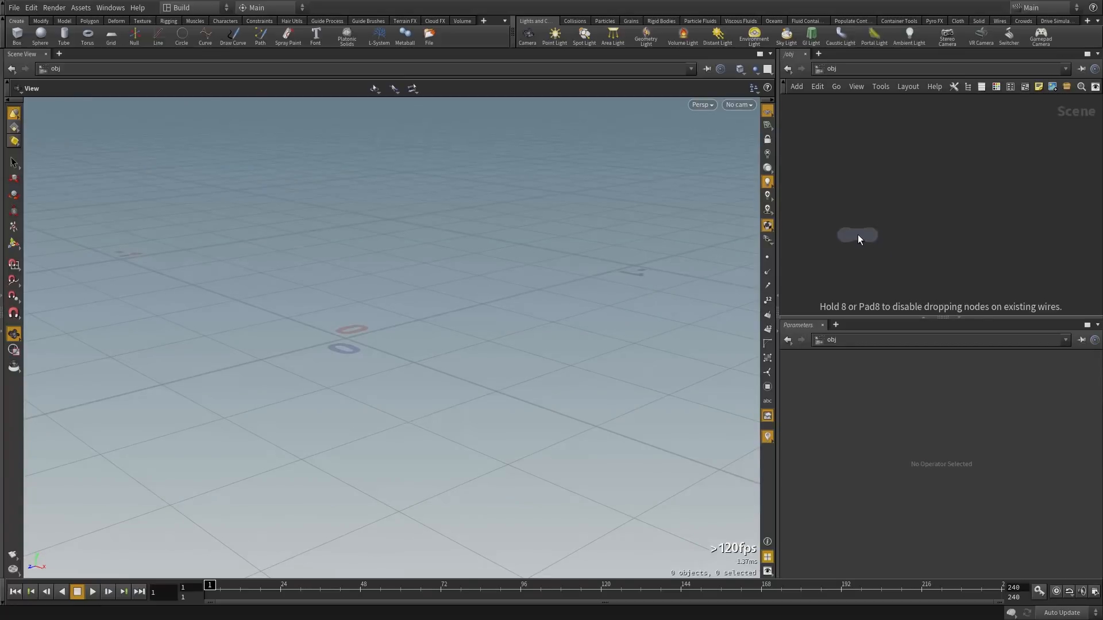
click(857, 235)
scroll(545, 319, up, 3)
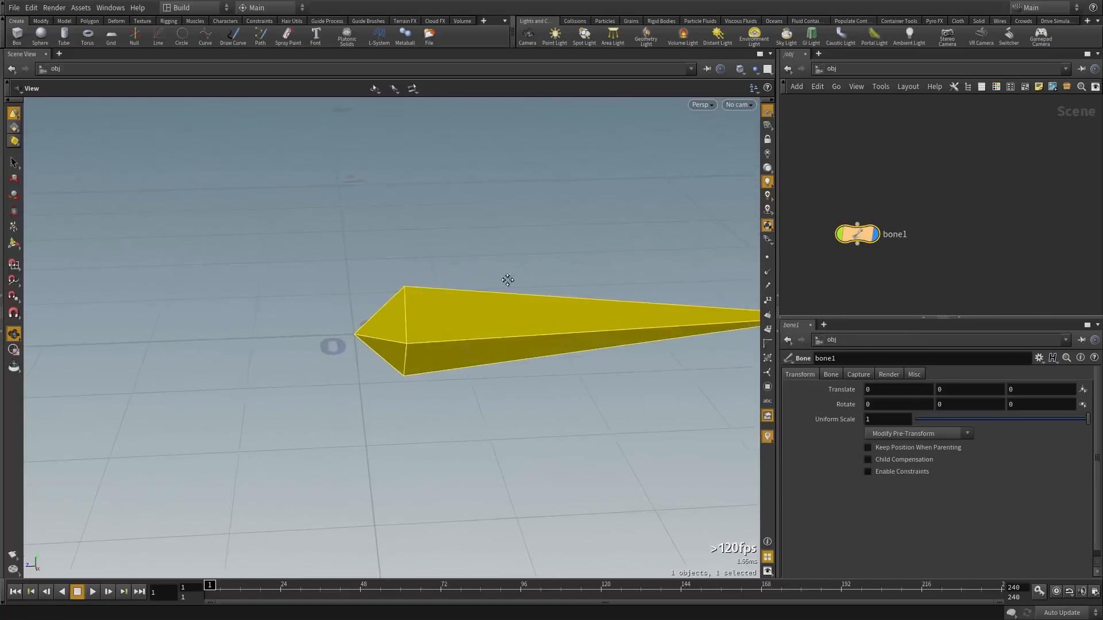
scroll(575, 288, down, 3)
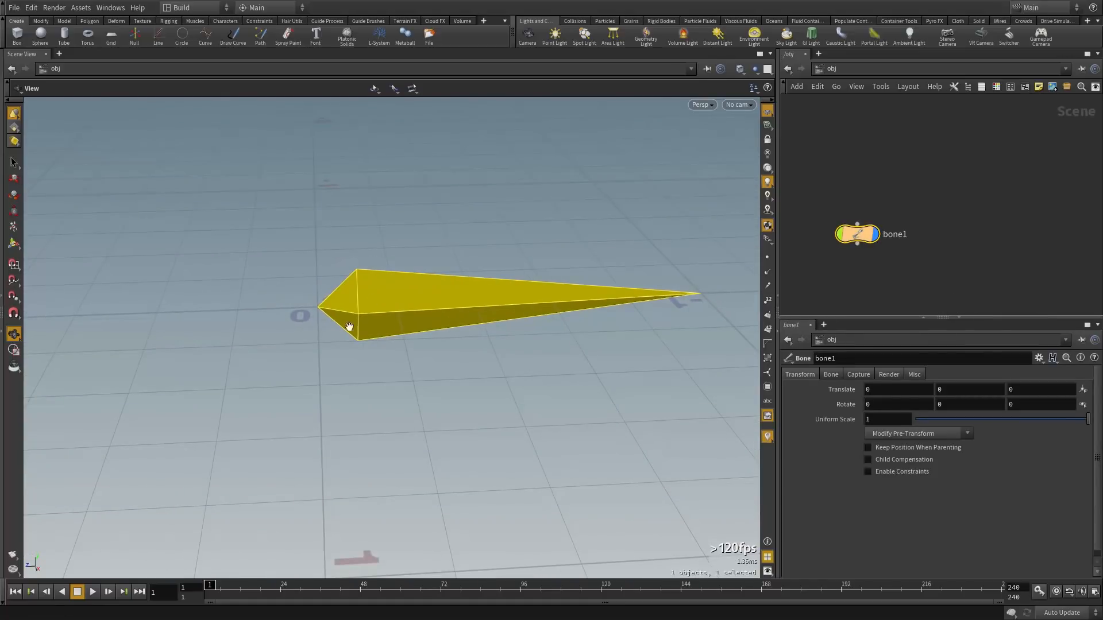
key(r)
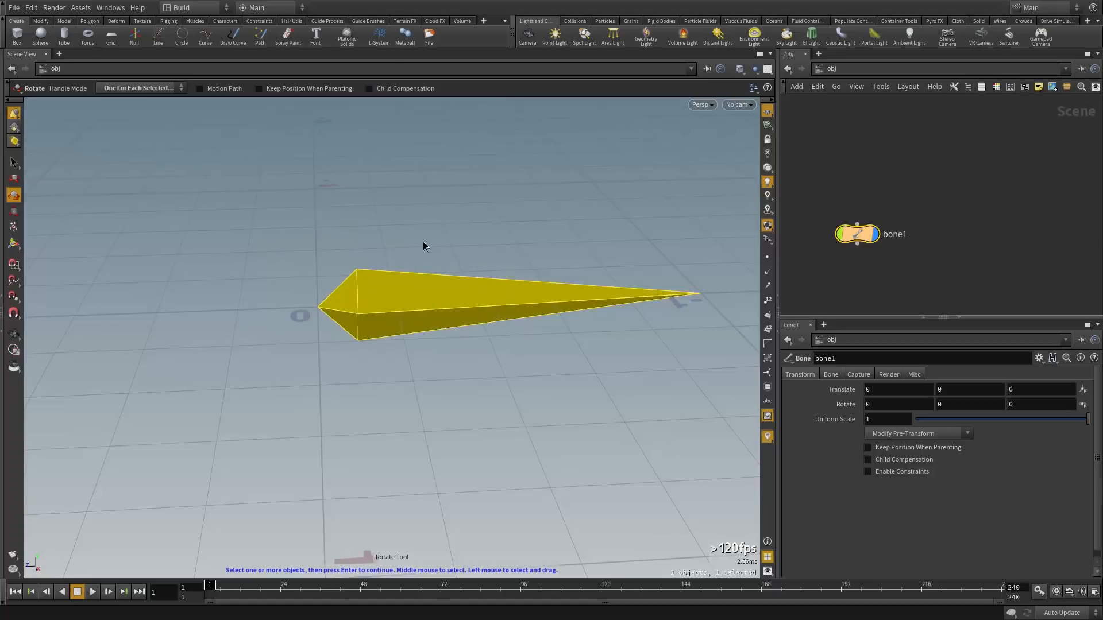
click(436, 305)
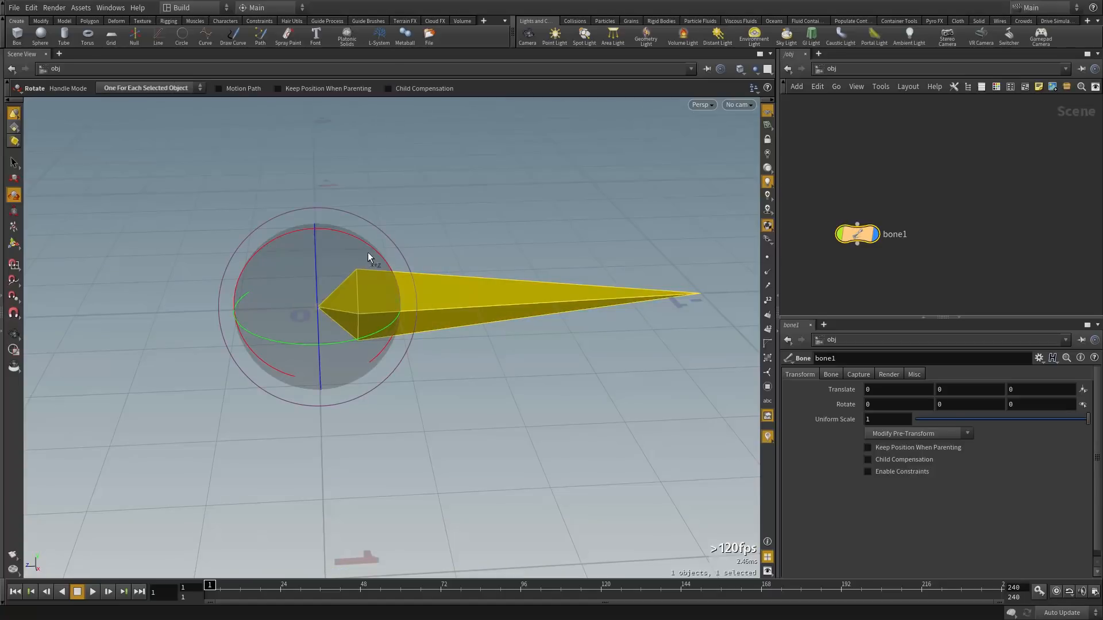
drag(374, 248, 304, 313)
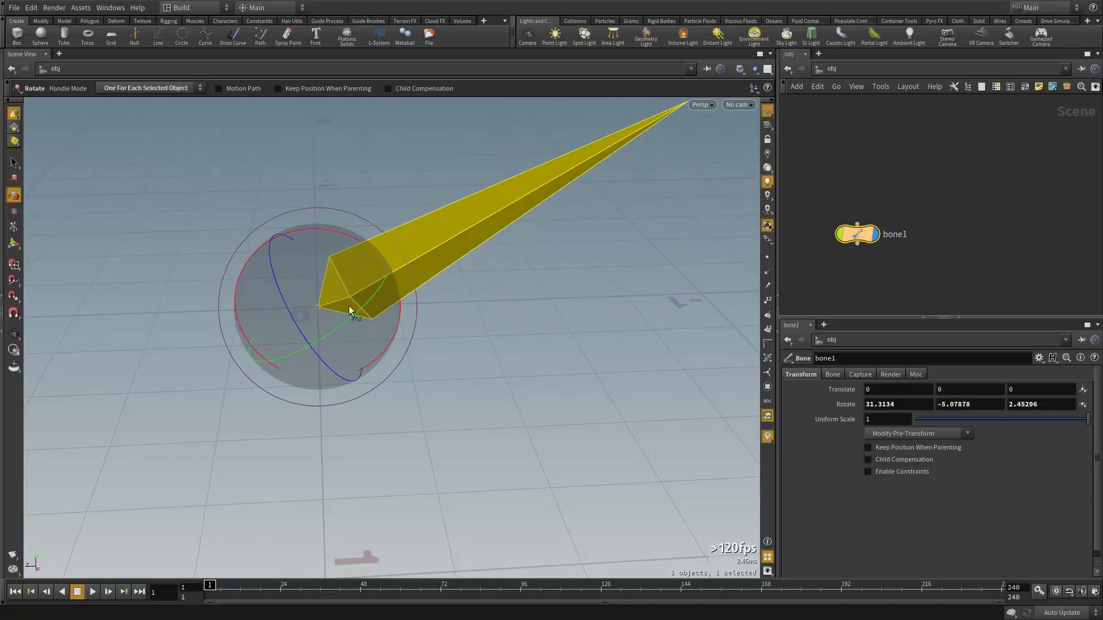
key(ctrl+z)
Alt-drag bone1 to copy it as a new bone named bone2
click(897, 275)
middle_drag(897, 276, 878, 212)
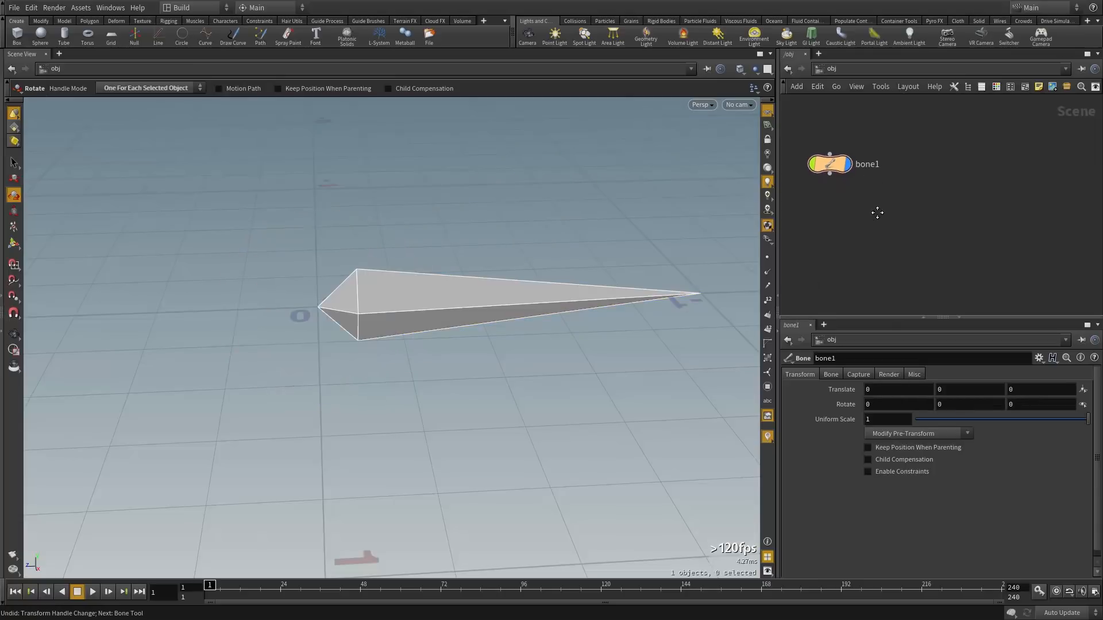
mouse_move(827, 169)
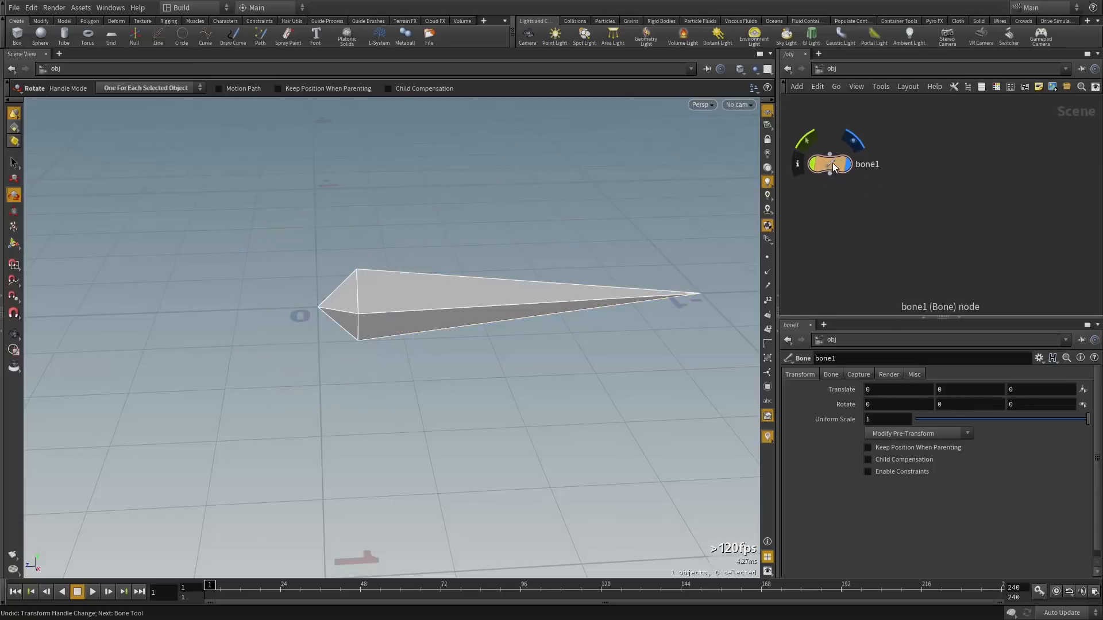
alt+drag(832, 163, 849, 232)
click(921, 174)
drag(887, 140, 834, 265)
drag(879, 182, 821, 147)
click(886, 207)
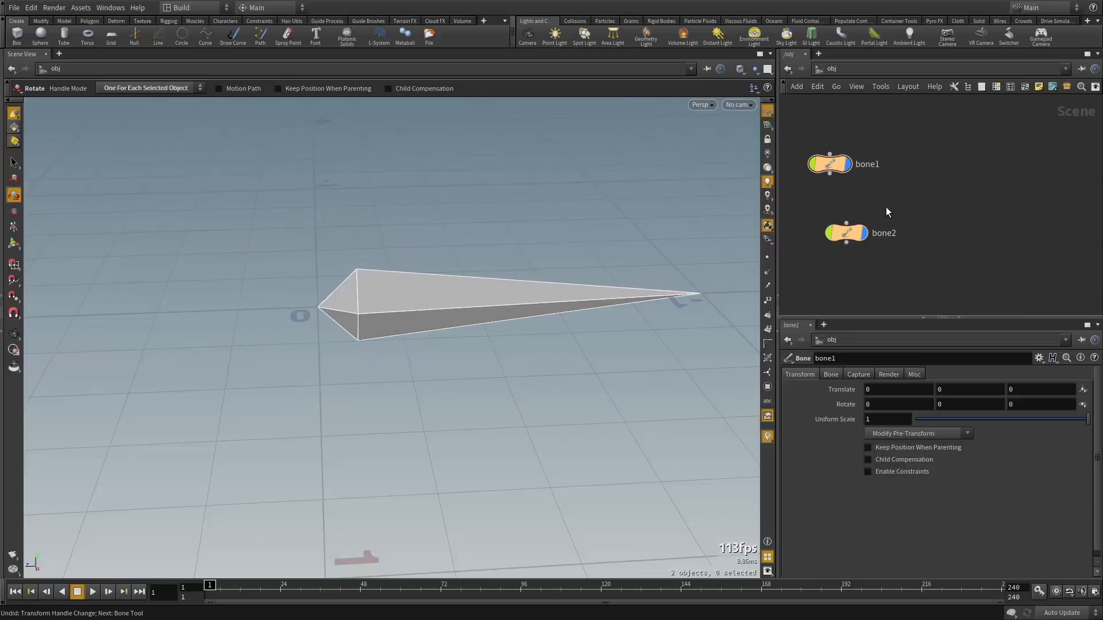
Wire bone1's output into bone2's input so bone2 becomes its child
mouse_move(857, 237)
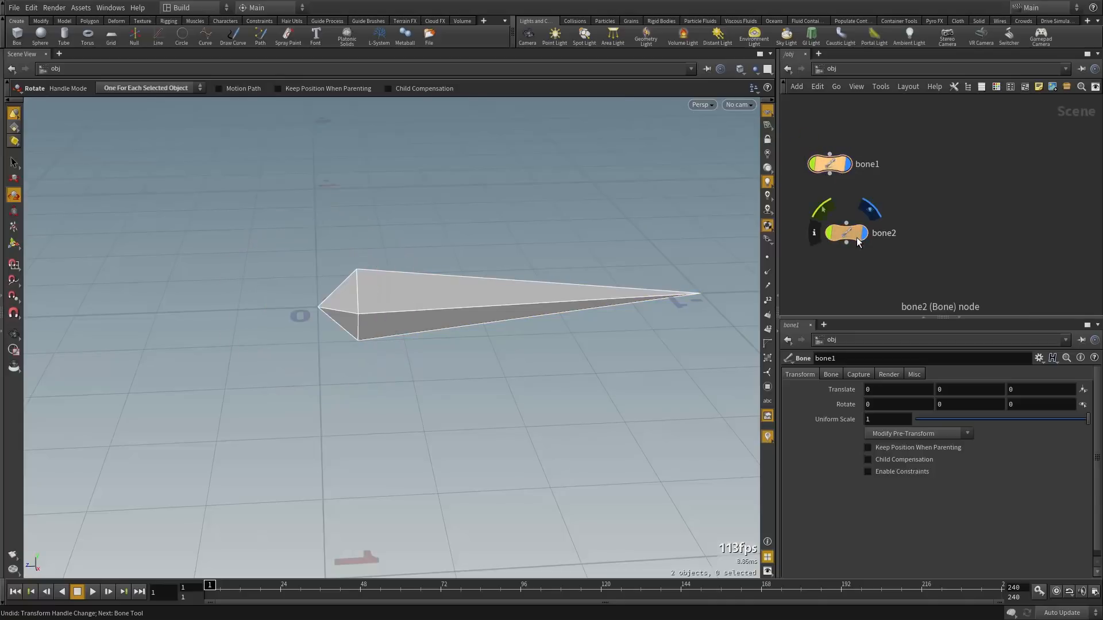
click(830, 172)
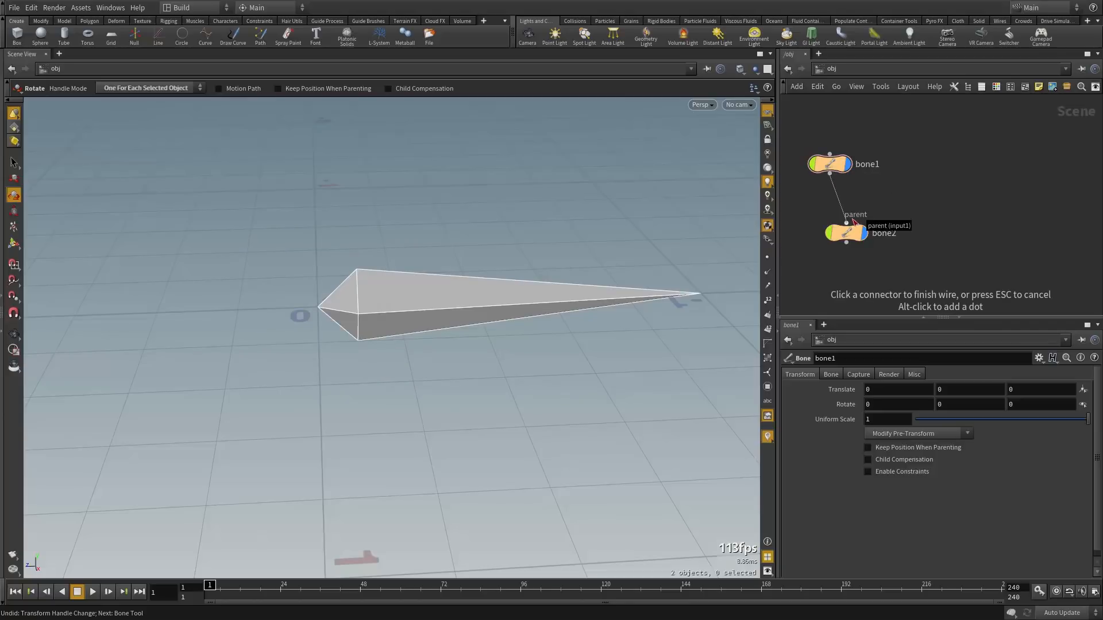
key(Escape)
alt+right_drag(704, 237, 682, 243)
alt+middle_drag(682, 243, 467, 247)
click(831, 176)
click(846, 223)
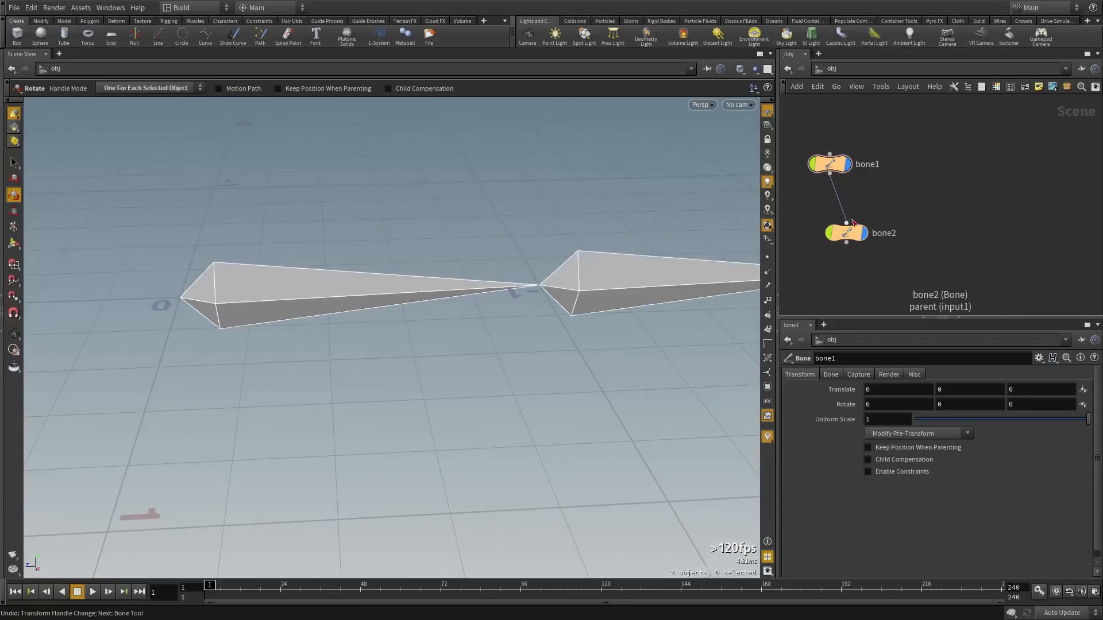
Select bone2 and tumble the viewport to confirm it starts at bone1's tip
click(848, 232)
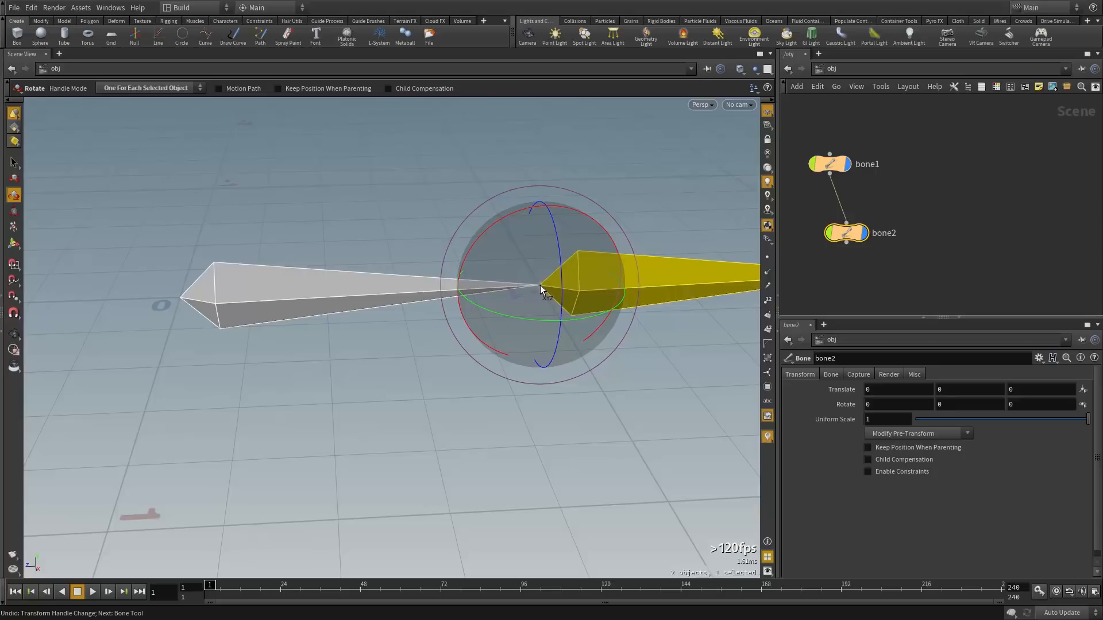
key(Escape)
drag(529, 374, 509, 351)
alt+right_drag(509, 352, 486, 351)
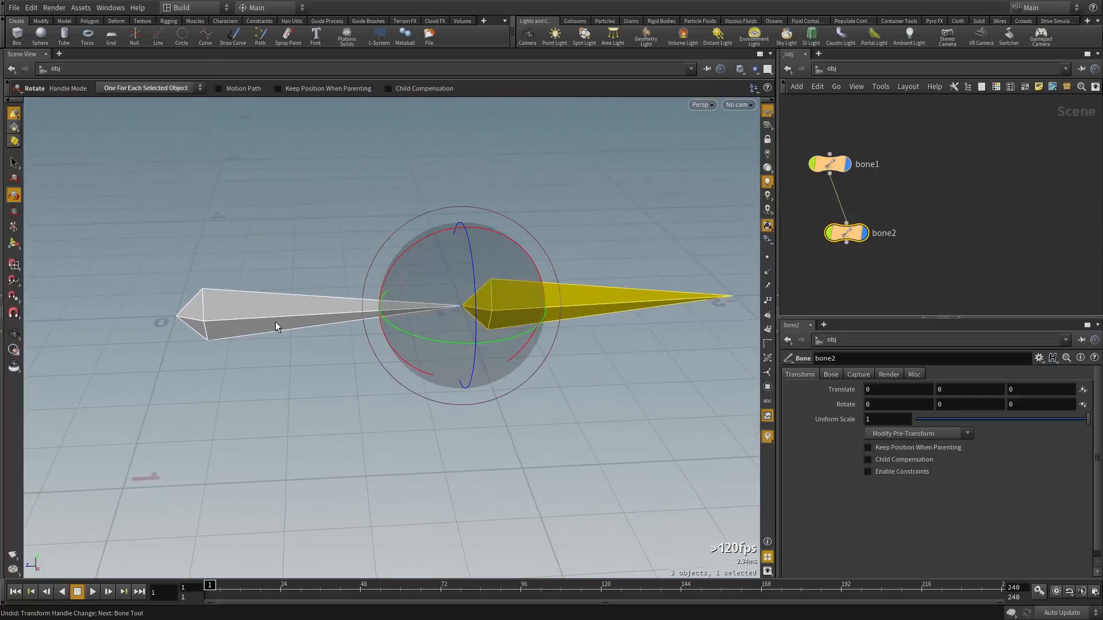
click(888, 263)
click(849, 233)
click(830, 164)
click(847, 233)
click(929, 201)
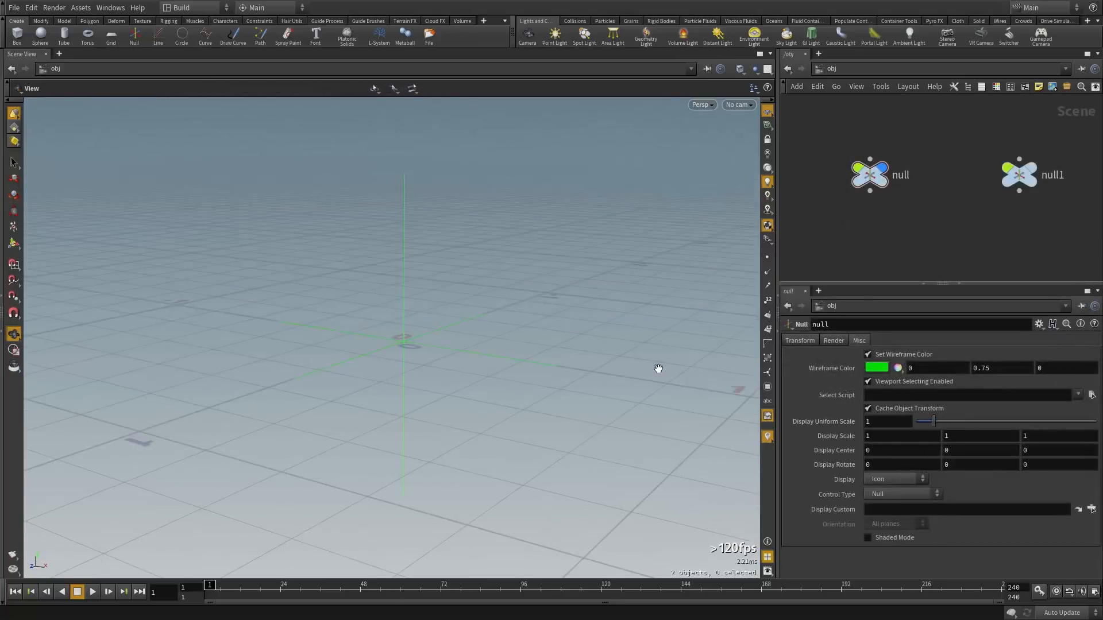
Set the null's Control Type to Box, then Circles oriented on the ZX plane
click(870, 175)
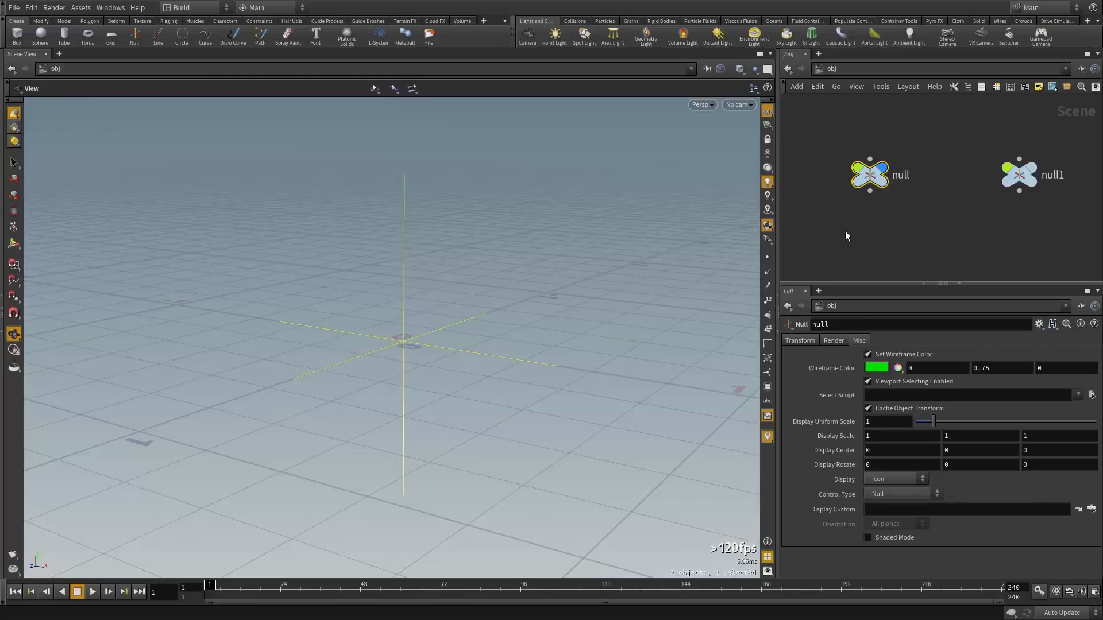
click(861, 236)
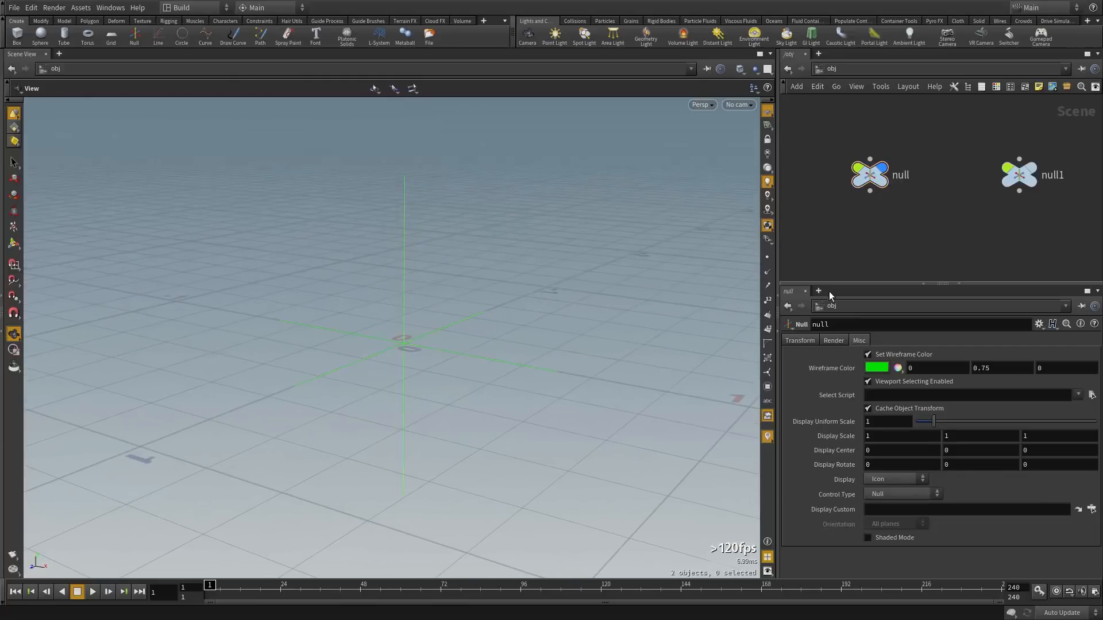
click(900, 495)
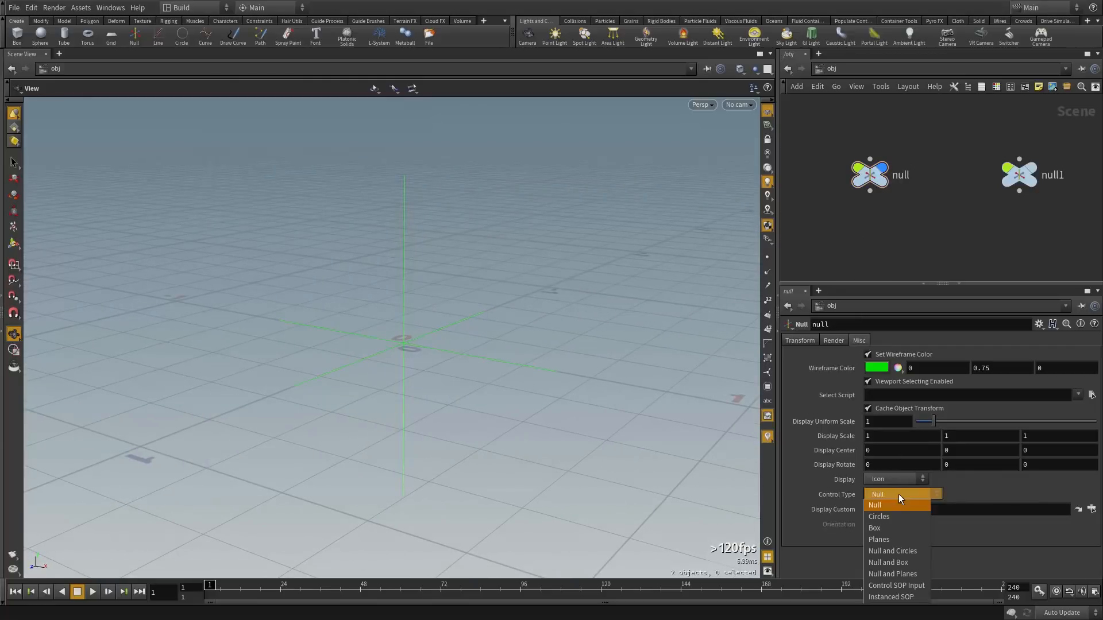
click(899, 520)
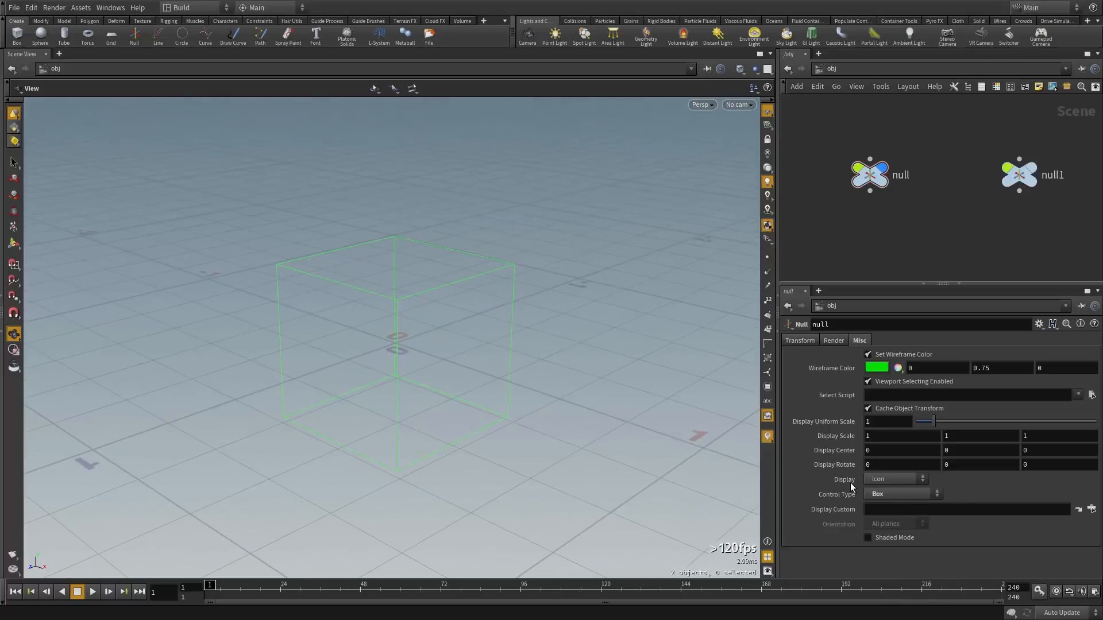
click(876, 495)
click(889, 523)
click(887, 495)
click(887, 517)
click(891, 525)
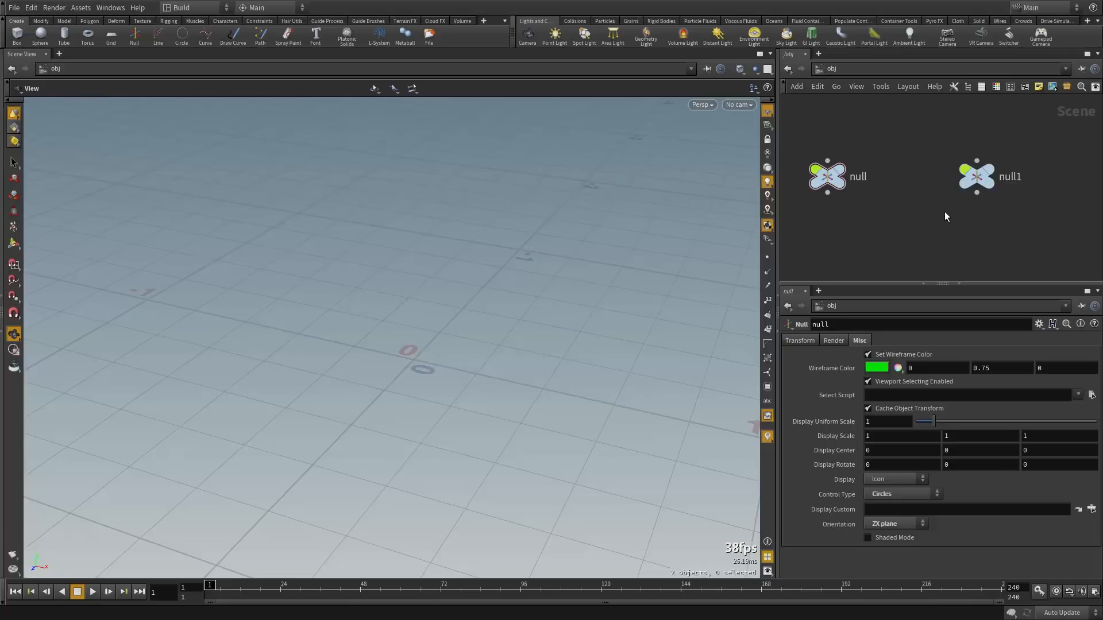
Inspect null1's line, merge1 and control1 nodes, then return to /obj
click(977, 177)
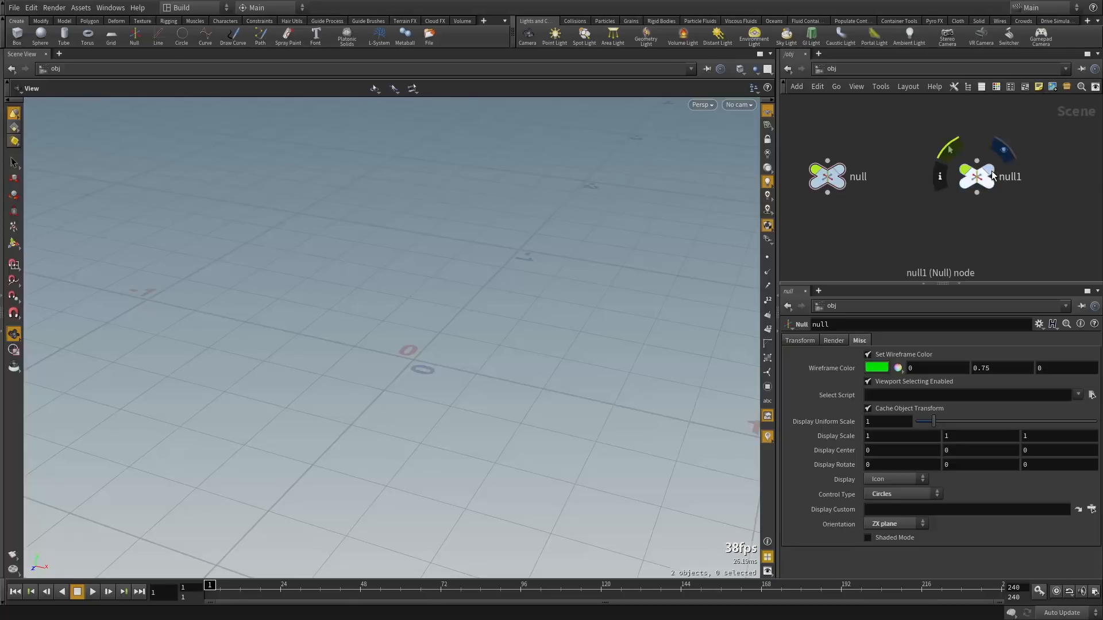
drag(607, 238, 544, 278)
click(942, 216)
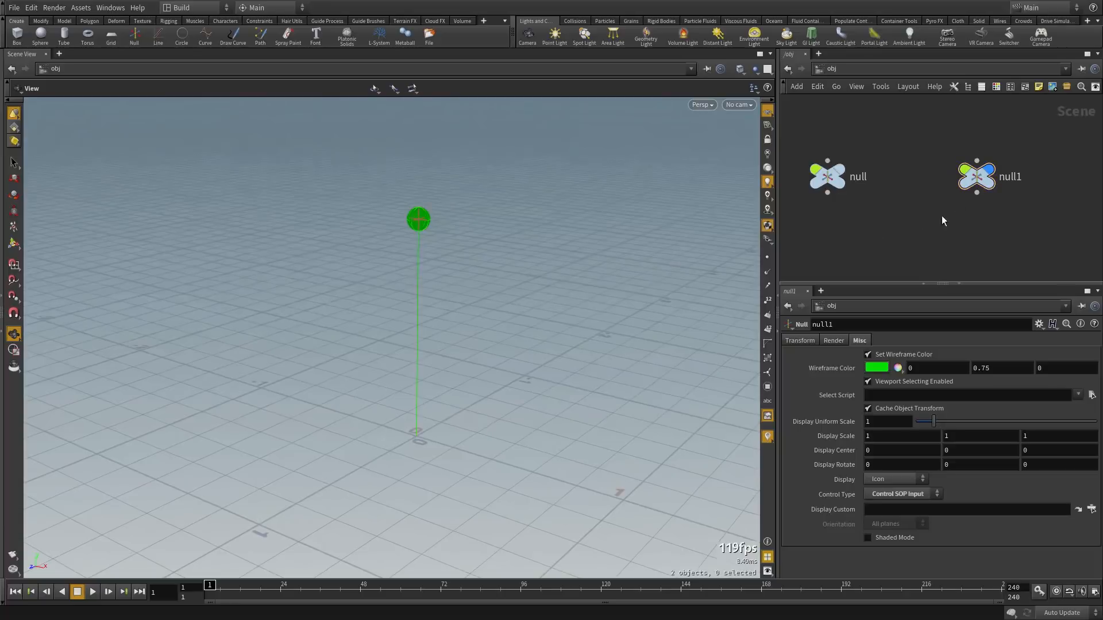
double_click(975, 178)
click(926, 148)
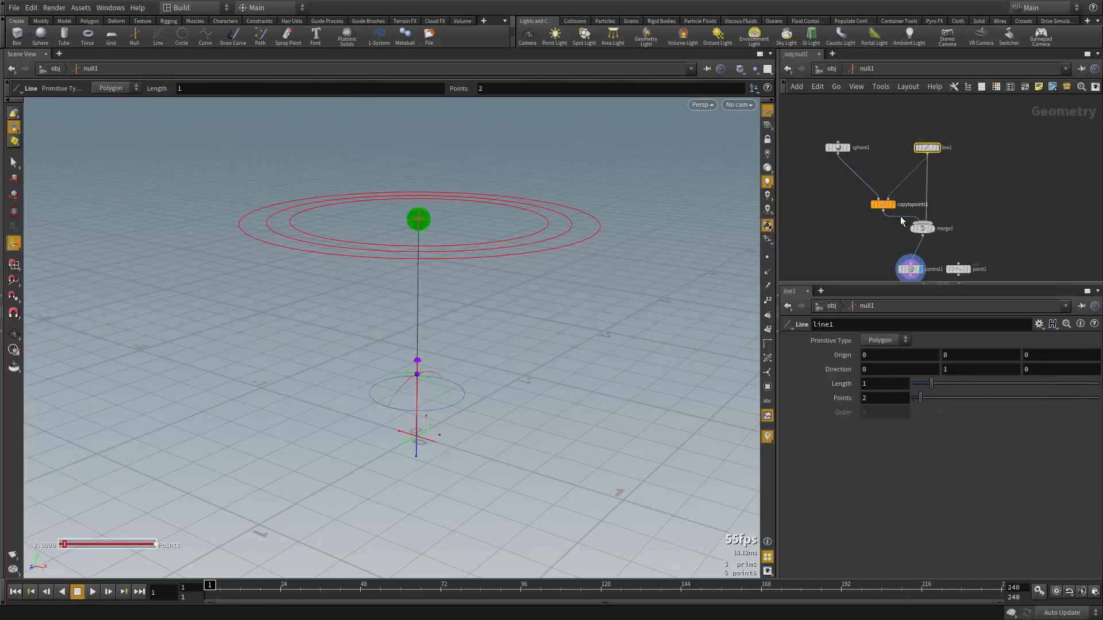
drag(937, 237, 937, 237)
click(911, 269)
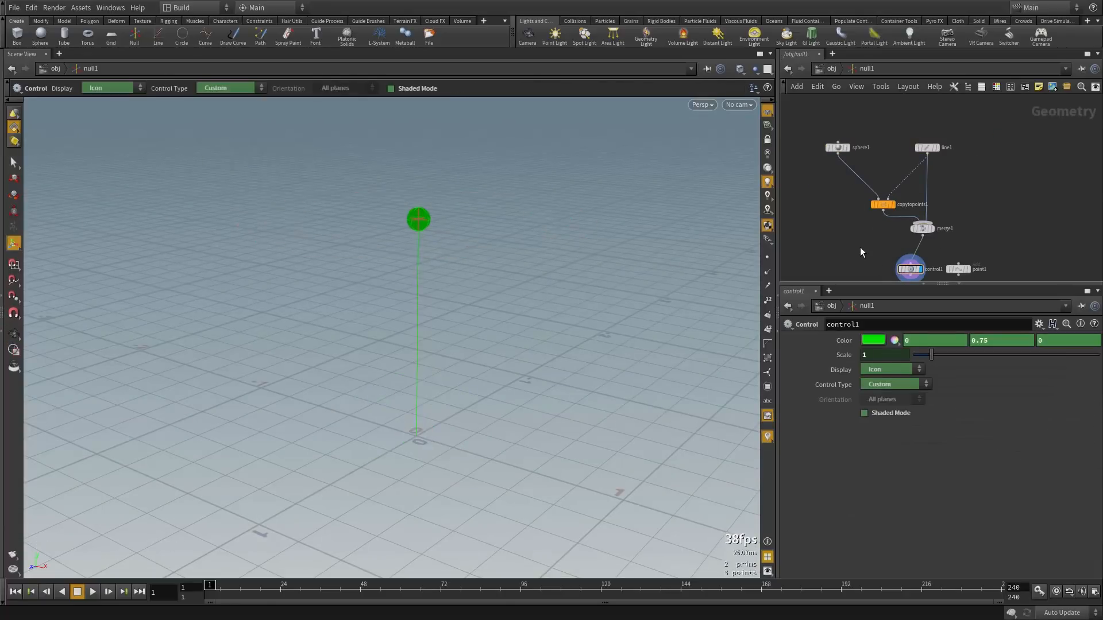
key(u)
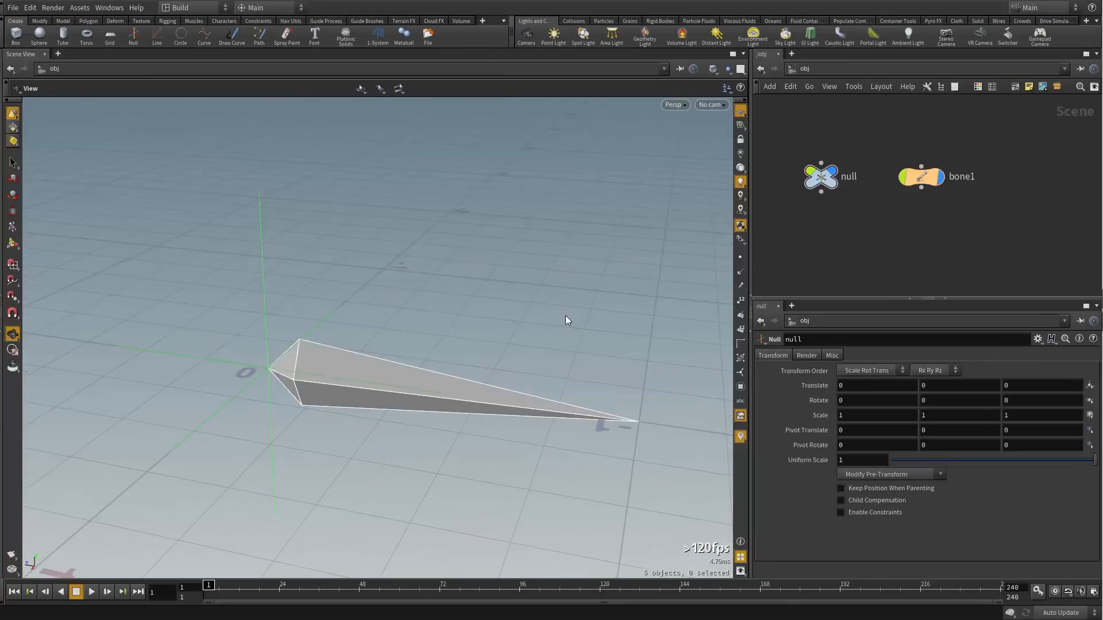
Check the null's Rx Ry Rz rotate order menu without changing it
click(822, 176)
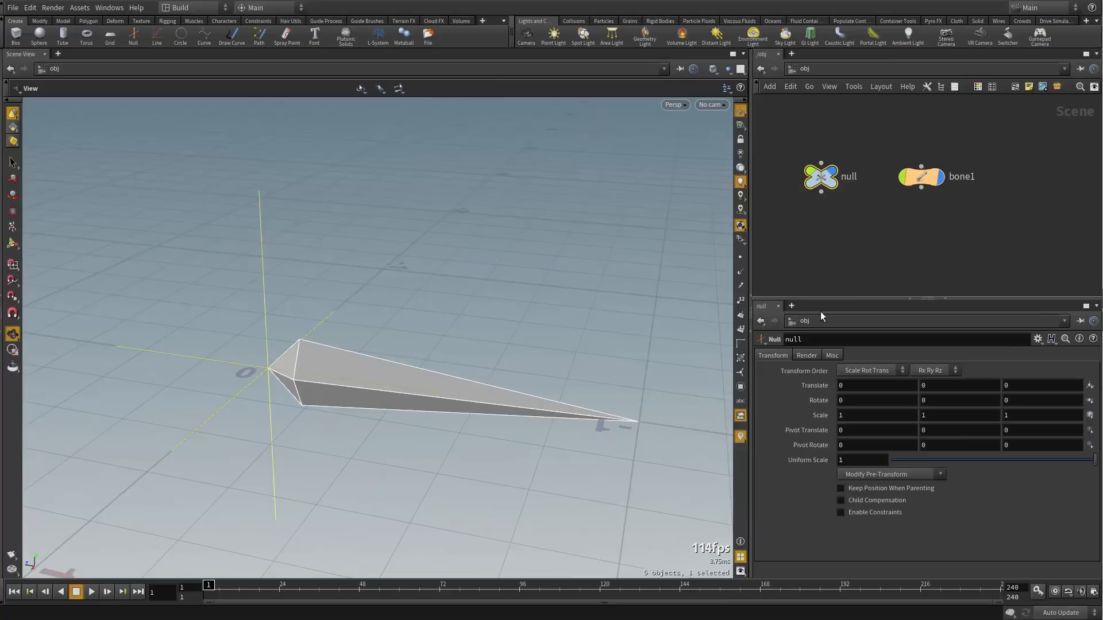
click(941, 370)
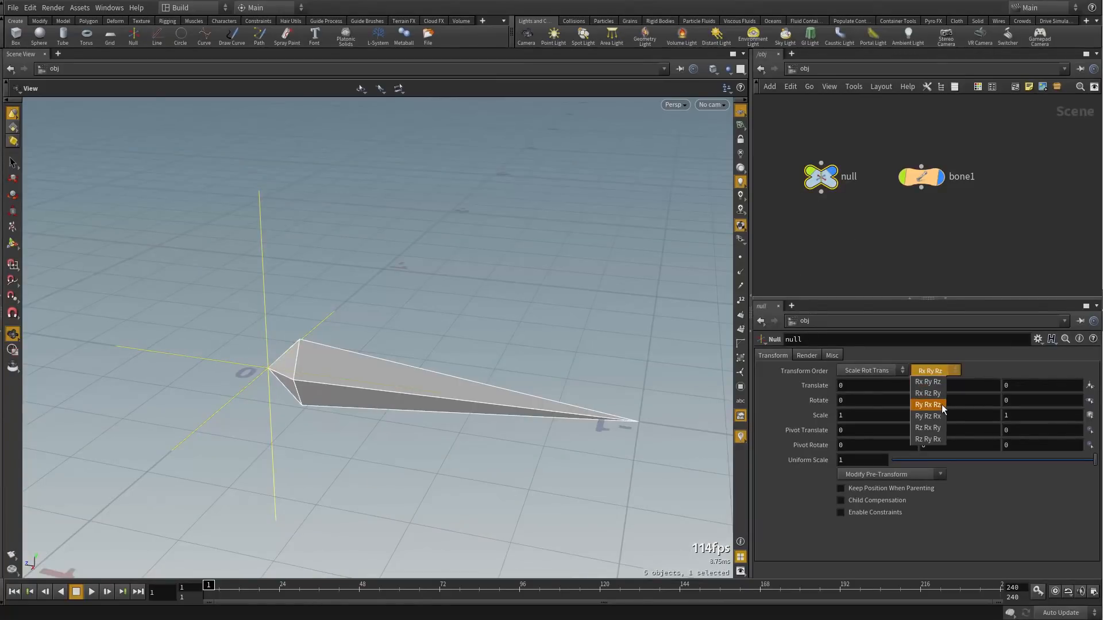
click(937, 371)
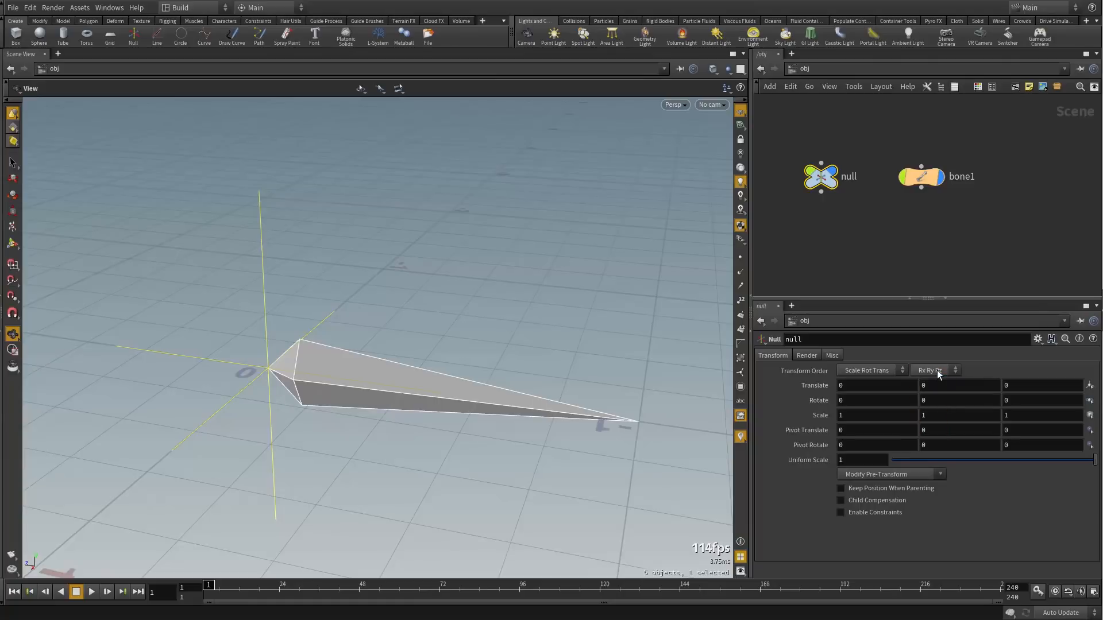
Select bone1 and open its Edit Parameter Interface dialog
drag(971, 143, 912, 212)
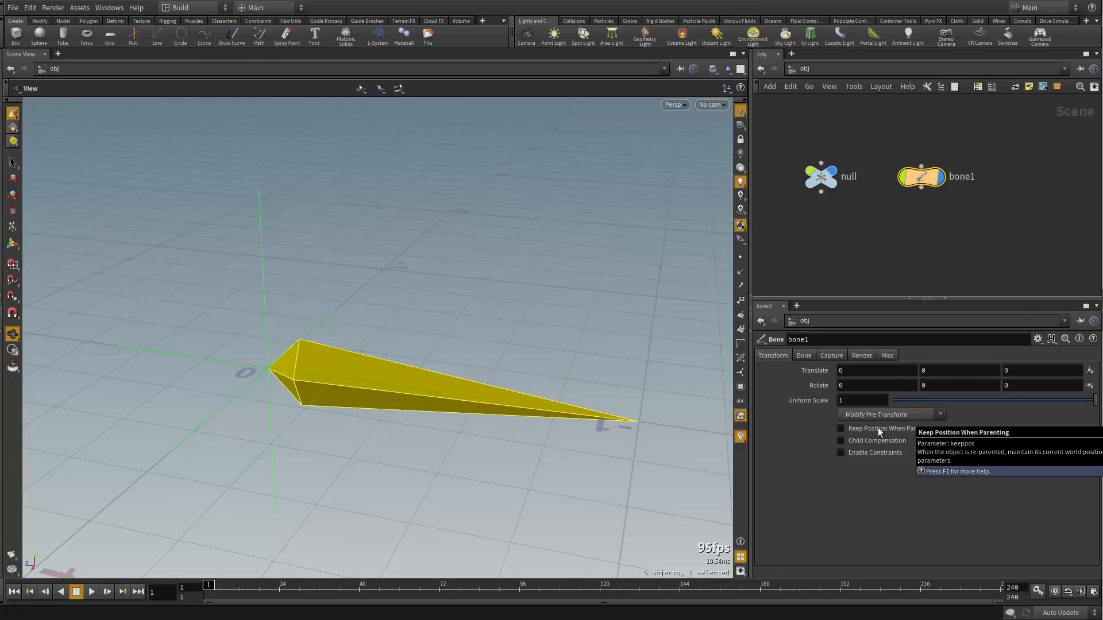
click(1039, 340)
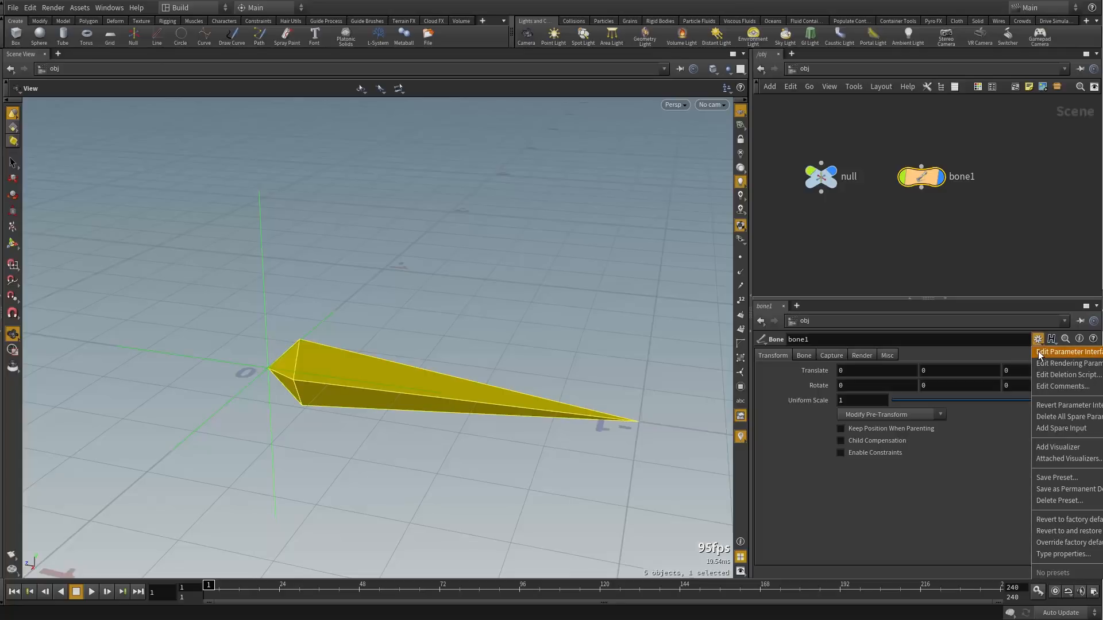
click(1041, 353)
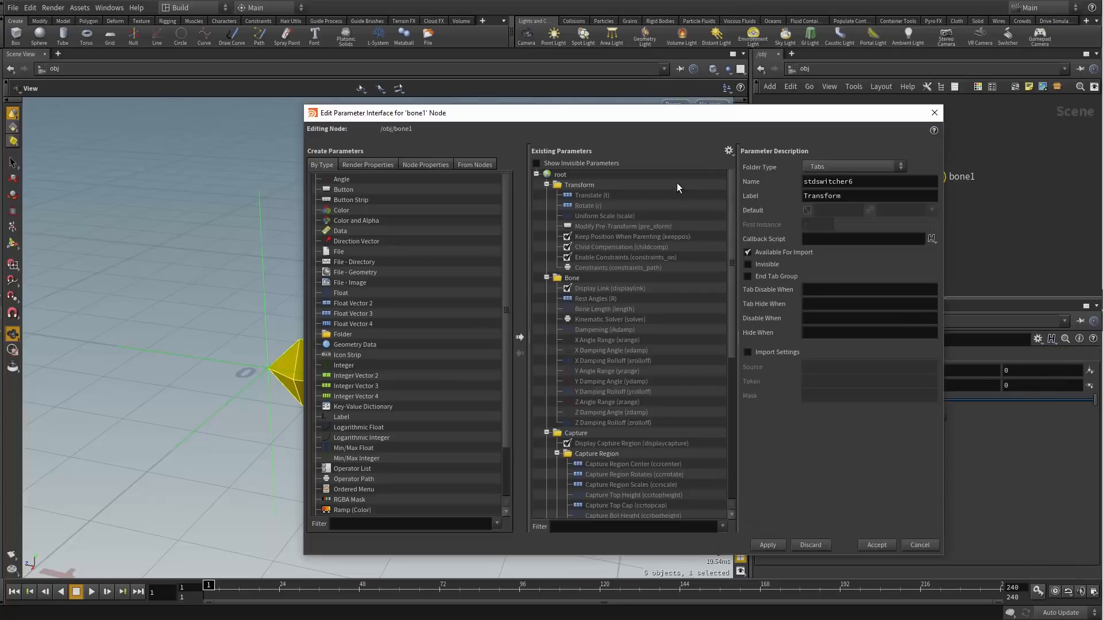
Show invisible parameters and uncheck Invisible on bone1's Rotate Order (rOrd) parameter
drag(574, 112, 612, 112)
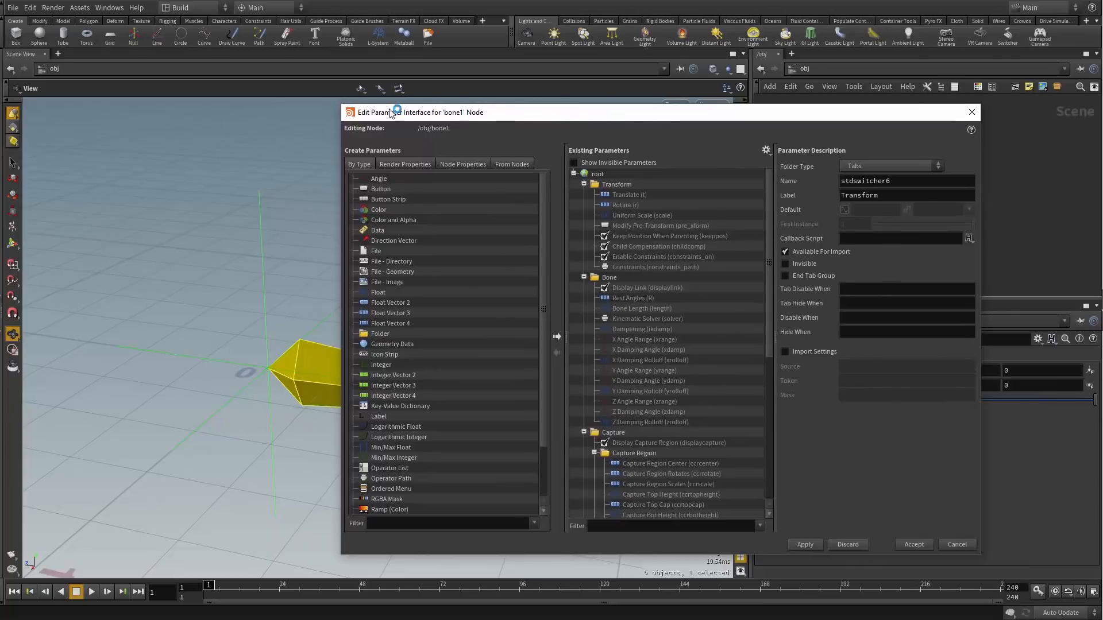
click(597, 166)
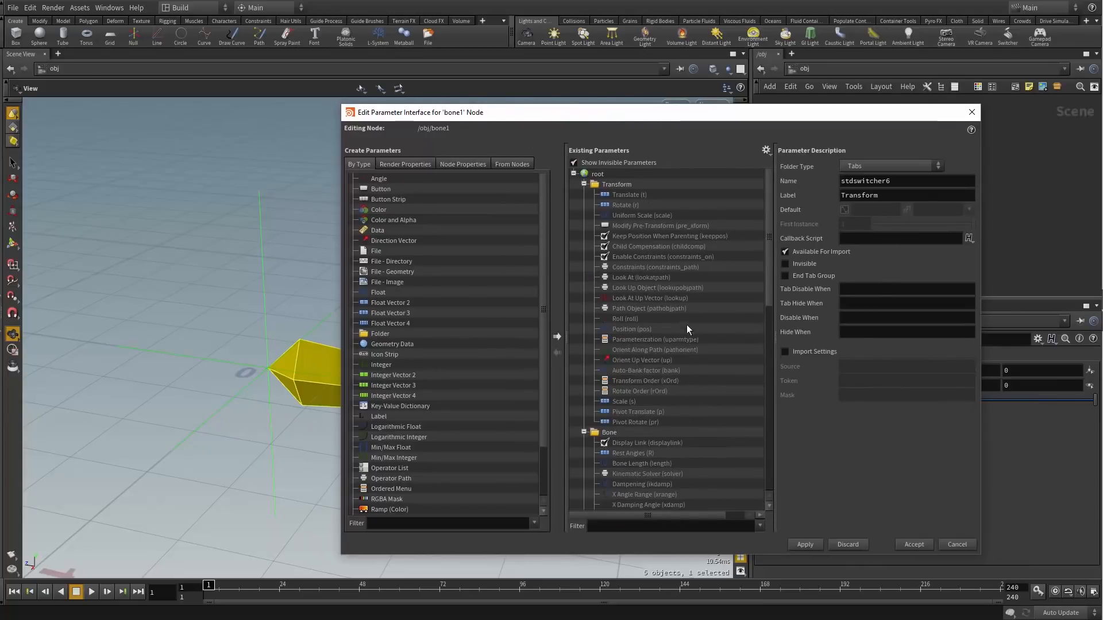
click(631, 391)
click(788, 305)
Accept the interface change, leave bone1's Rotate Order at Rz Ry Rx, and deselect it
click(914, 545)
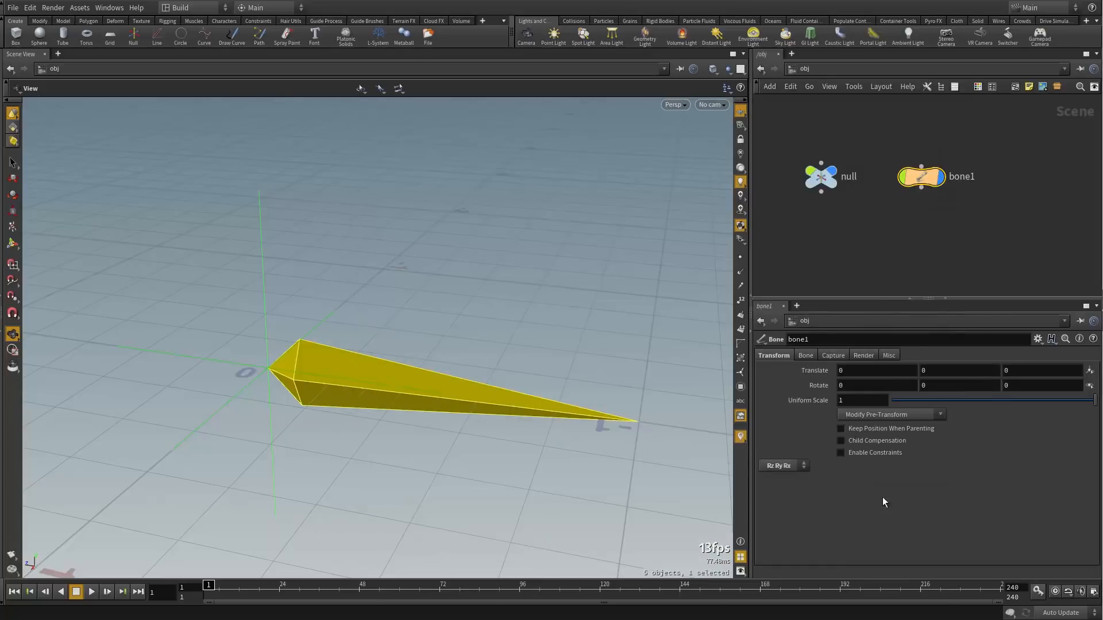
click(791, 468)
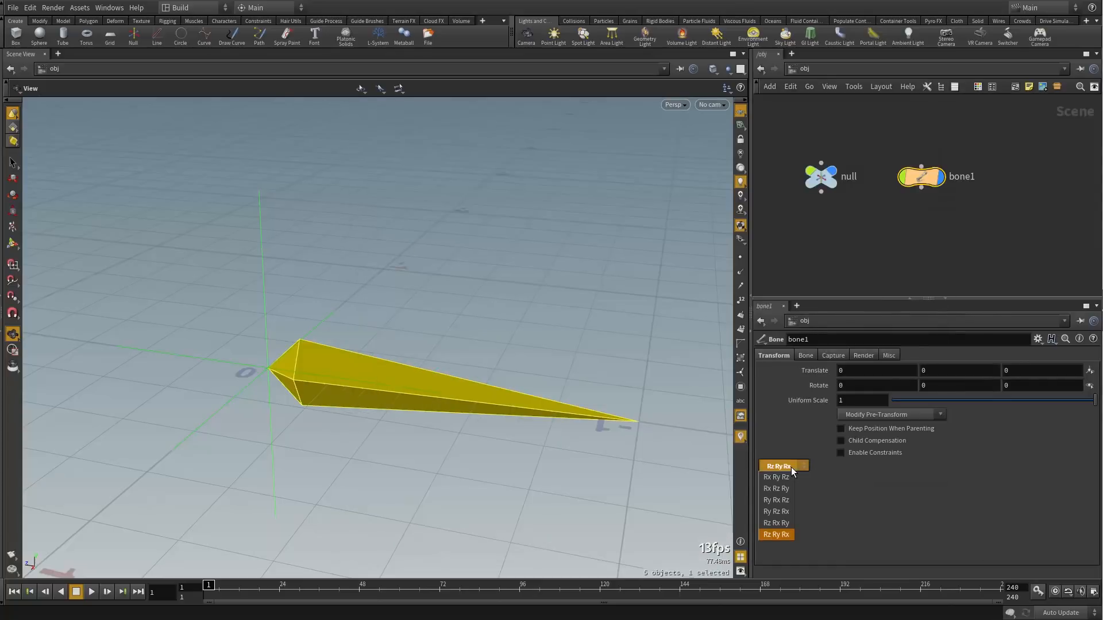
click(836, 504)
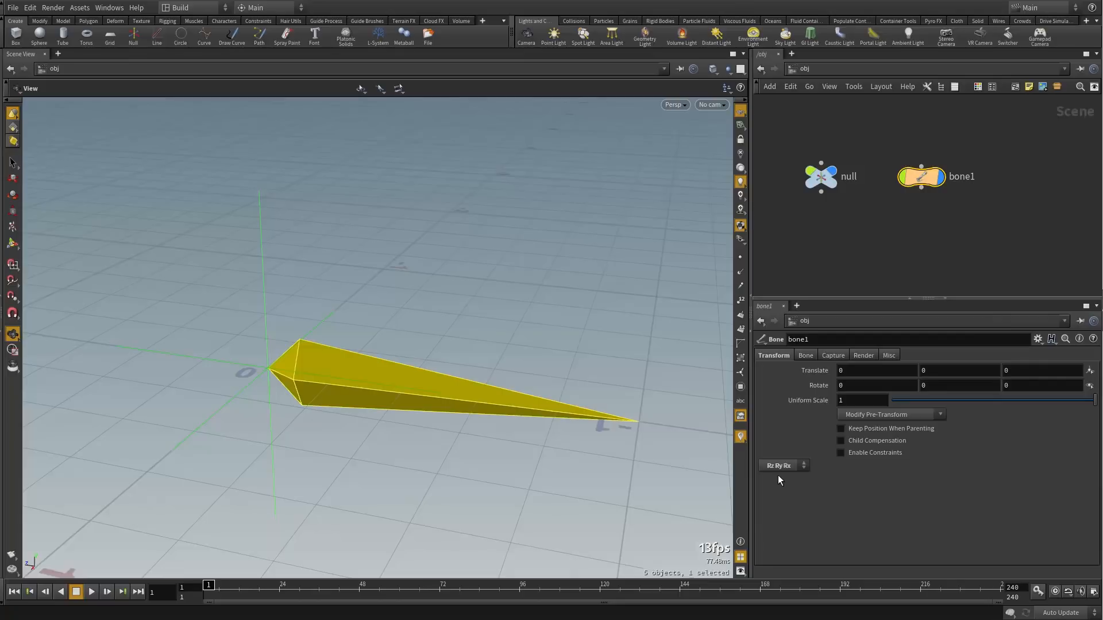
click(865, 274)
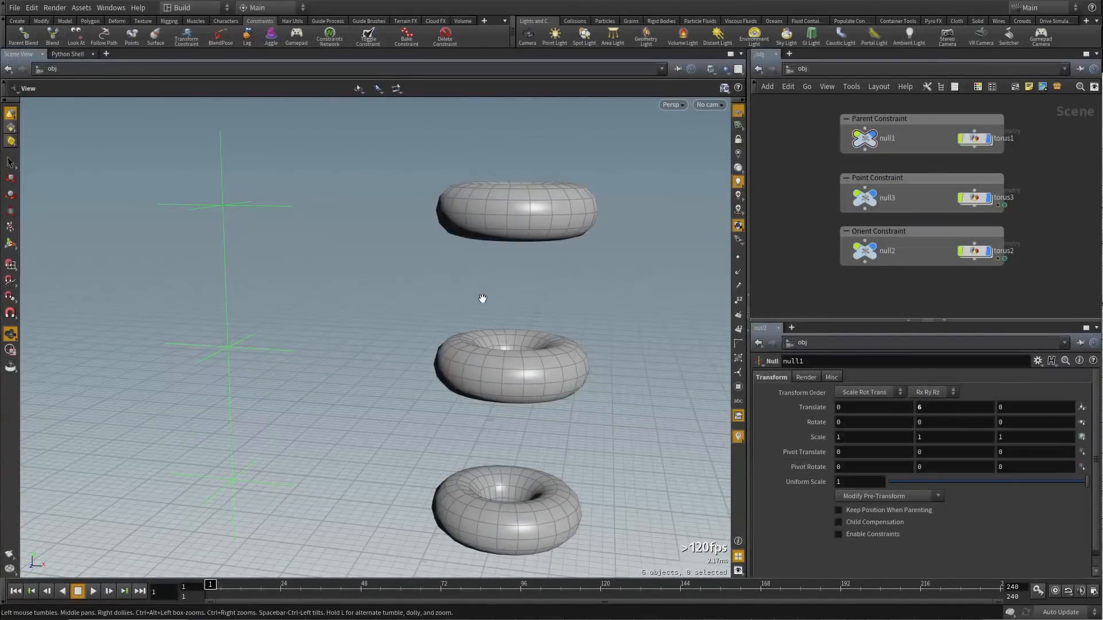
Create a Blend constraint with the top torus as constrained object and null1 as target
drag(454, 273, 434, 282)
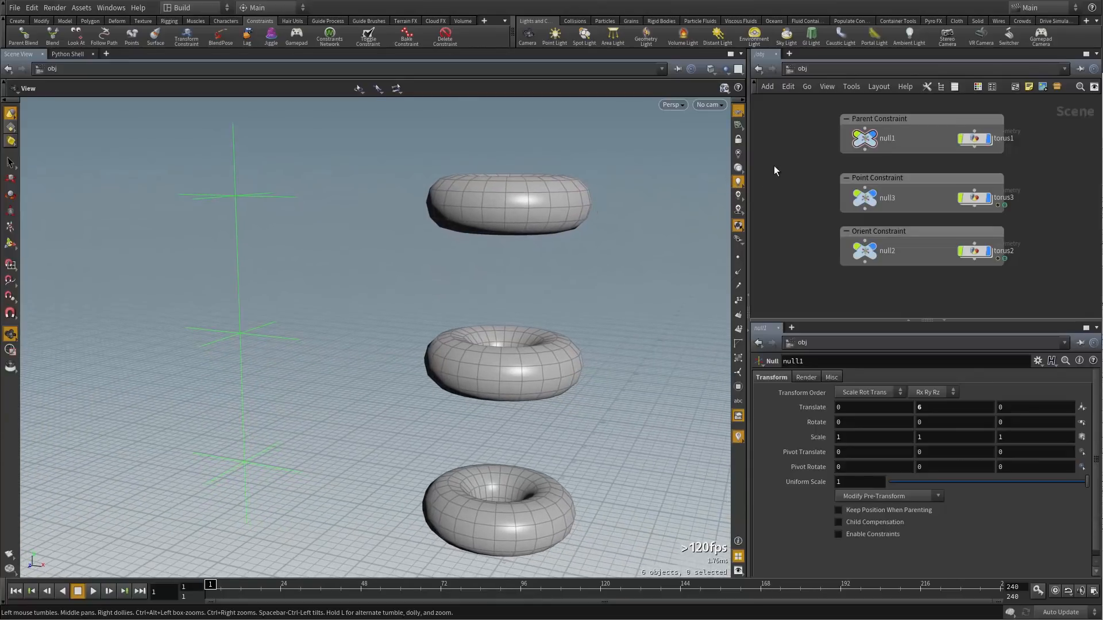
click(53, 41)
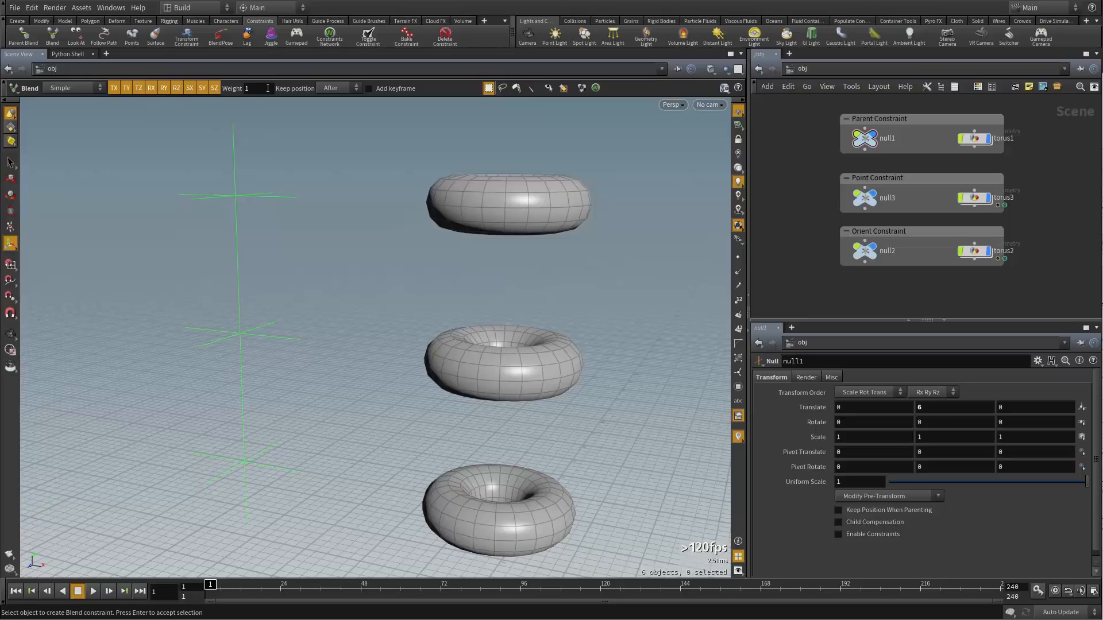
drag(623, 156, 483, 242)
right_click(364, 176)
click(376, 196)
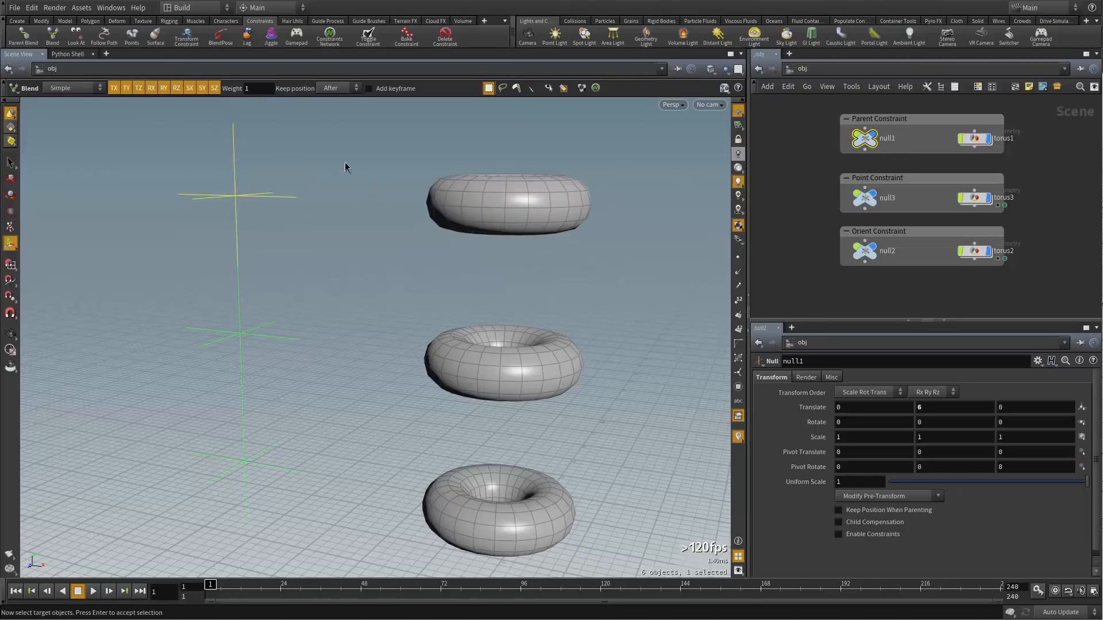
right_click(340, 176)
click(349, 197)
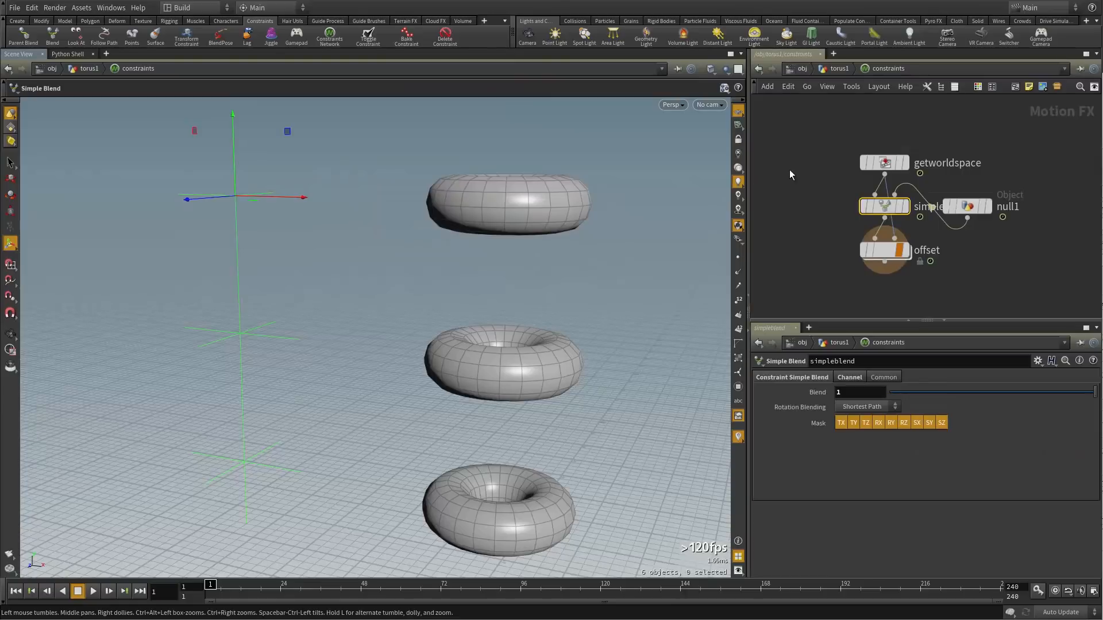
Move the getworldspace node up in the constraint network, then return to object level
drag(876, 164, 889, 134)
mouse_move(893, 208)
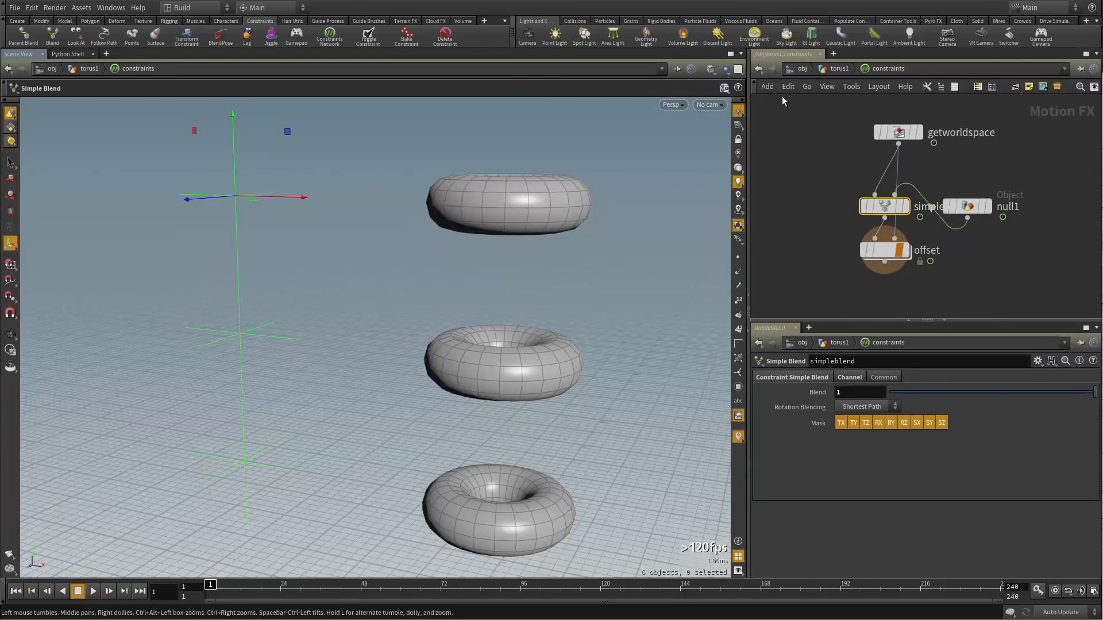
click(796, 69)
alt+drag(217, 279, 260, 283)
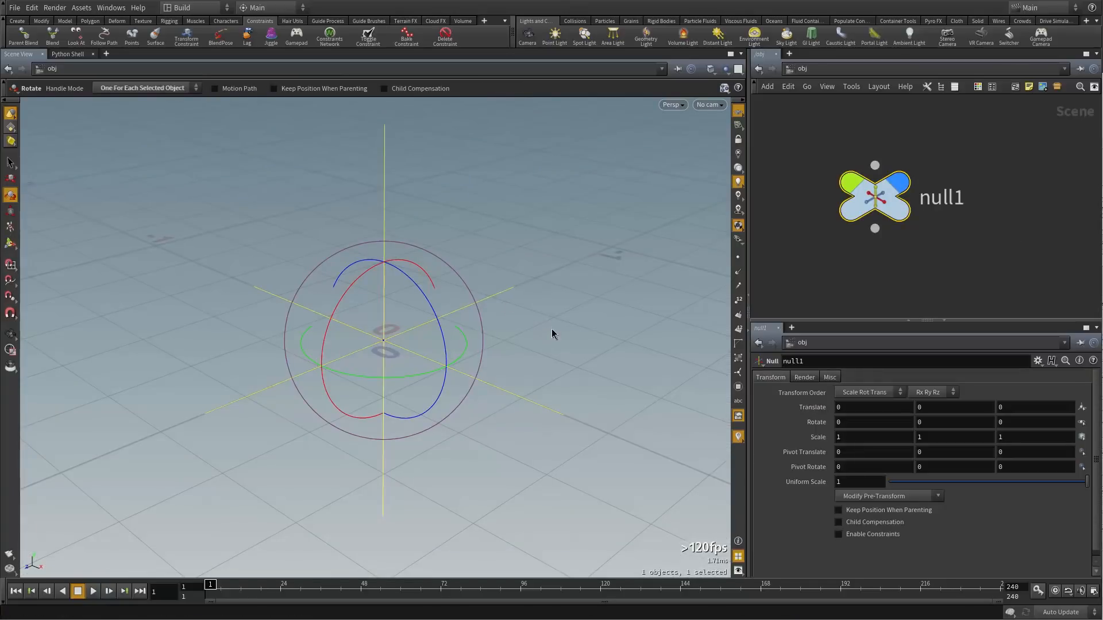
Try free and X-axis rotations on null1, undoing each attempt
click(525, 327)
alt+drag(522, 331, 412, 441)
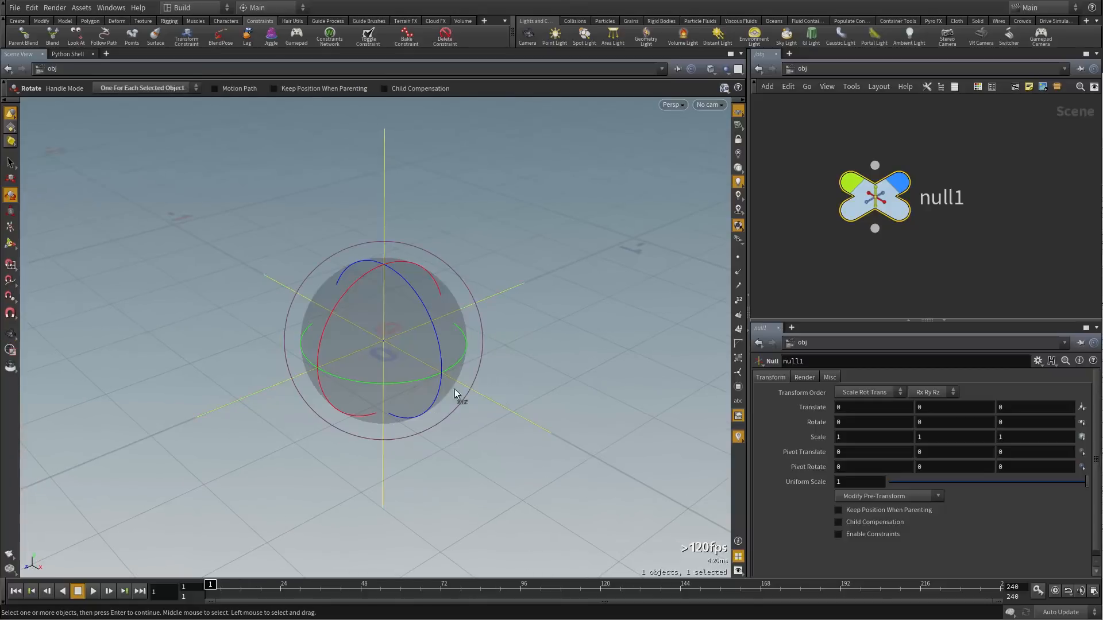
drag(406, 302, 433, 291)
key(ctrl+z)
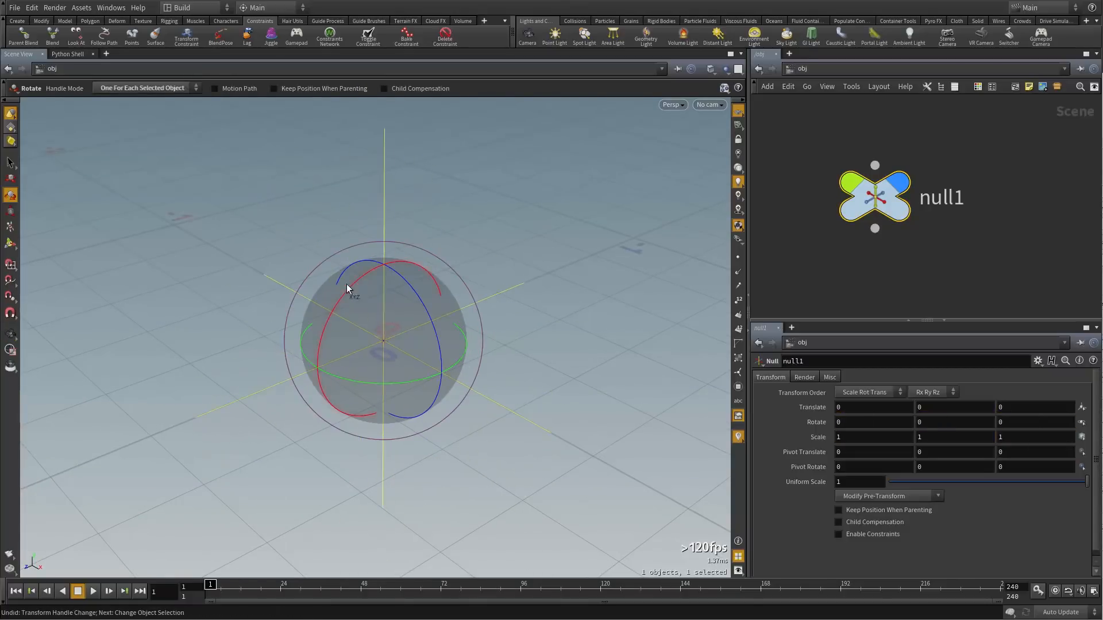
key(ctrl+z)
drag(333, 338, 330, 358)
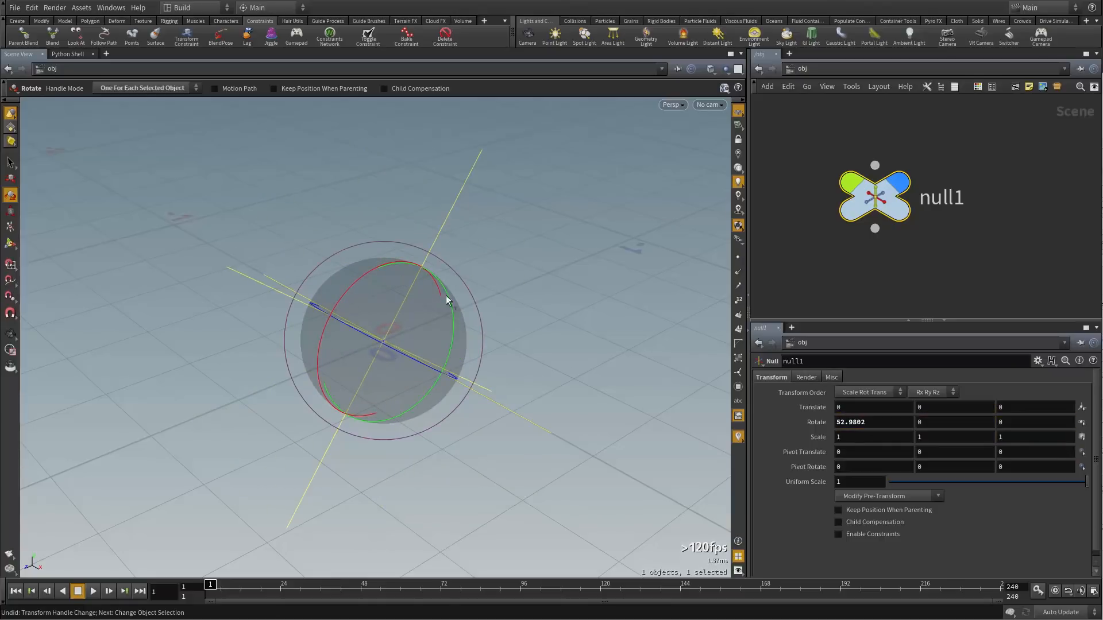
alt+drag(399, 377, 420, 343)
key(ctrl+z)
Enable Gimbal Mode and rotate null1 to Z -36.61, X 25.07, Y -8.88
right_click(429, 357)
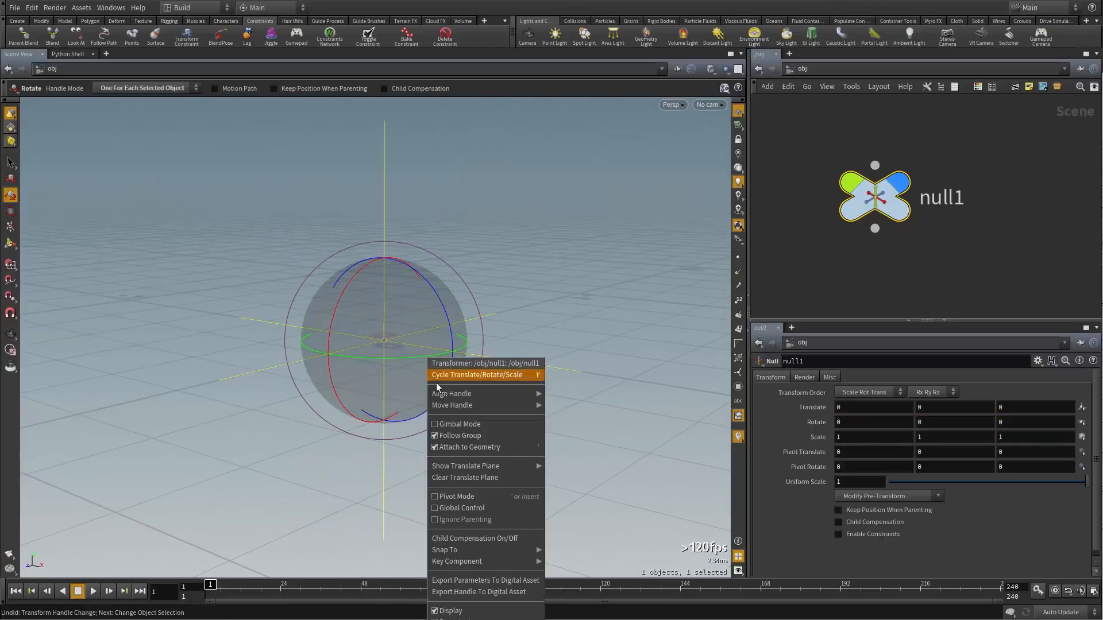
click(455, 424)
drag(446, 310, 438, 336)
drag(406, 290, 377, 312)
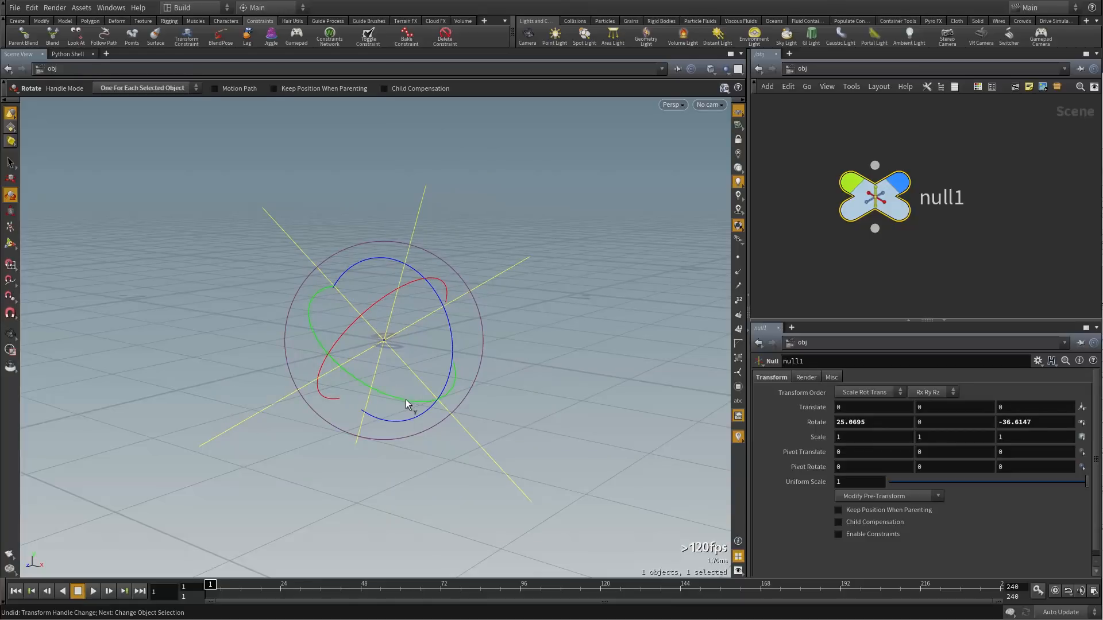
drag(406, 399, 328, 342)
drag(454, 324, 350, 327)
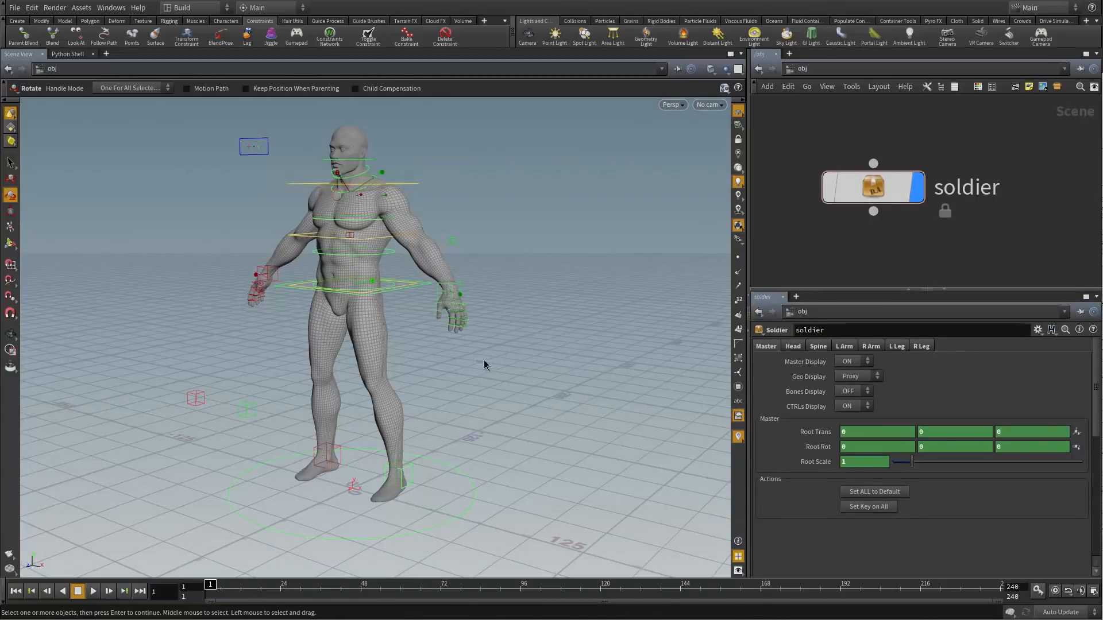
Open the soldier's Head tab, frame the head, and test-move the eye target, undoing it
mouse_move(490, 364)
mouse_down()
mouse_move(571, 365)
mouse_move(495, 369)
mouse_up()
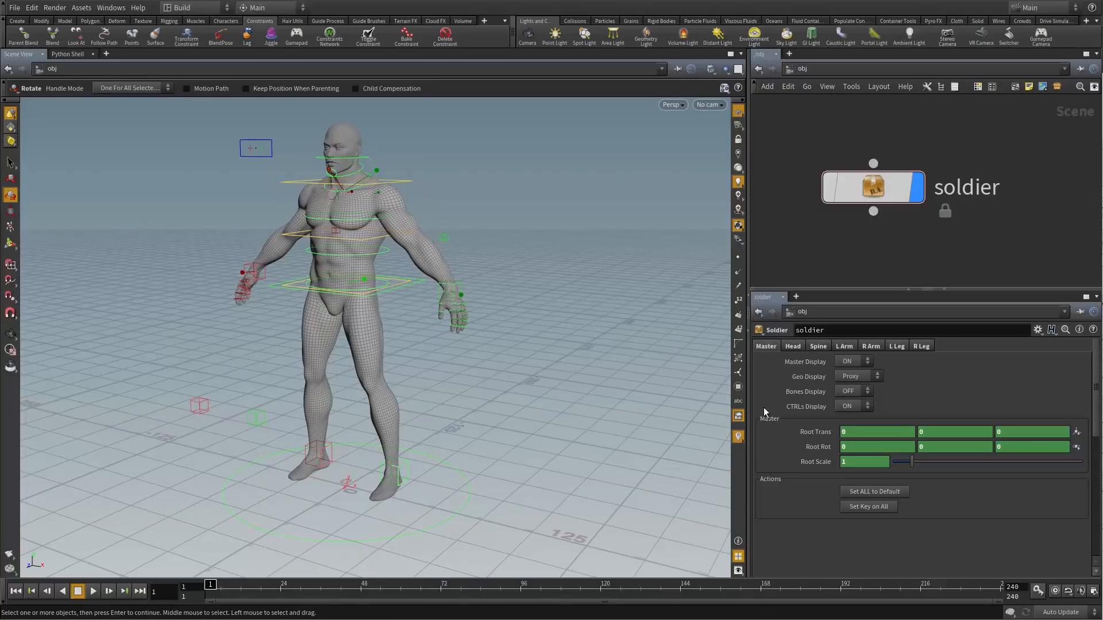
click(797, 351)
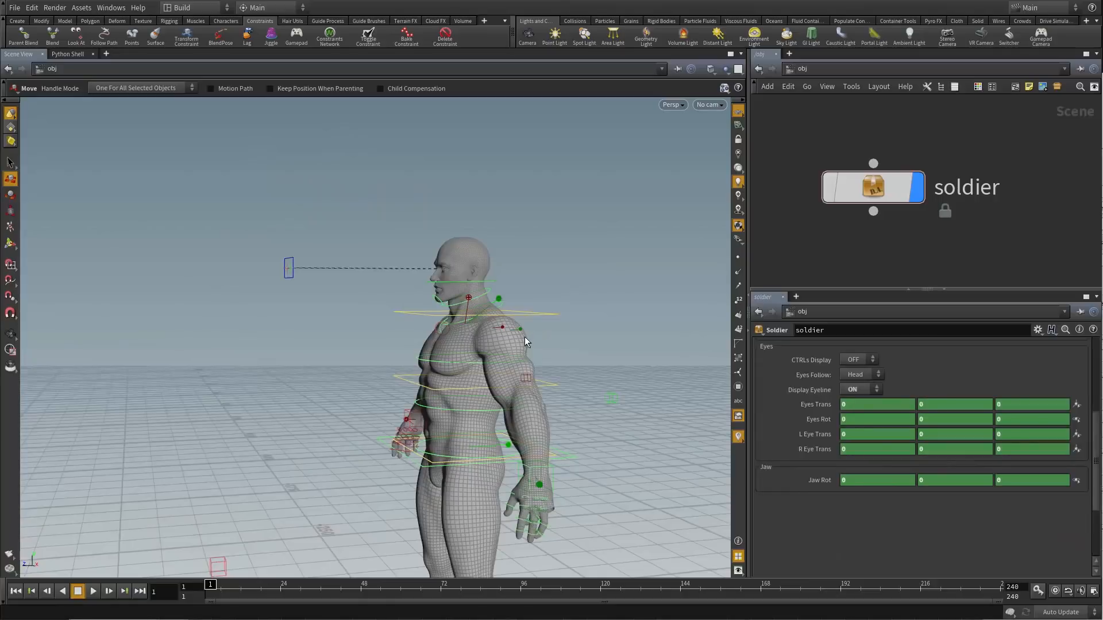
alt+drag(556, 350, 581, 353)
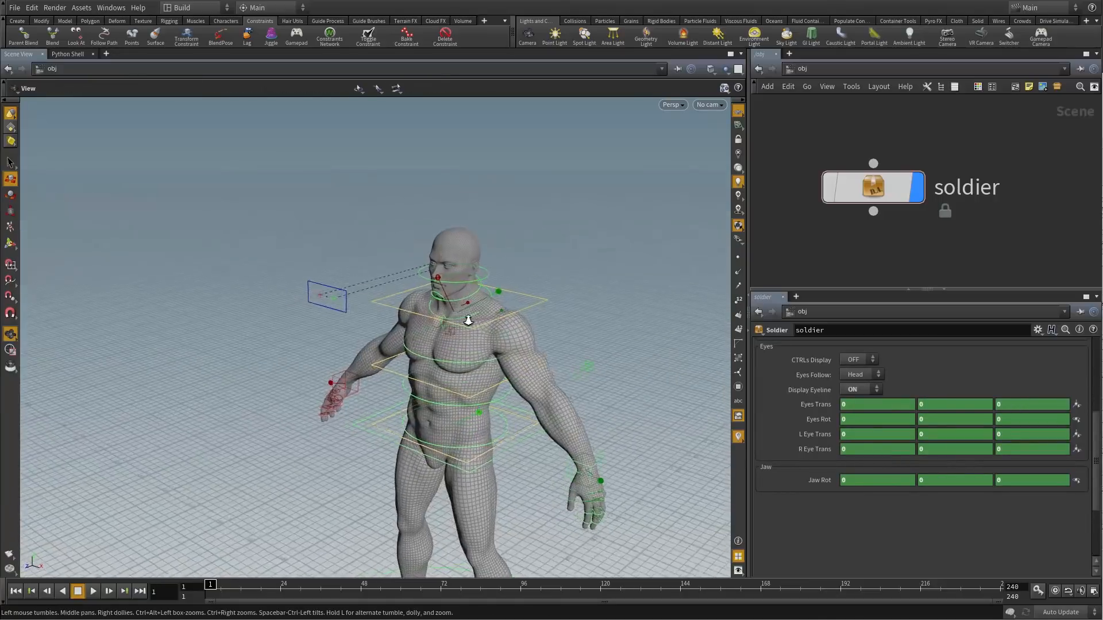
alt+right_drag(447, 326, 492, 217)
alt+drag(493, 217, 515, 303)
alt+right_drag(515, 304, 547, 257)
alt+drag(547, 257, 480, 283)
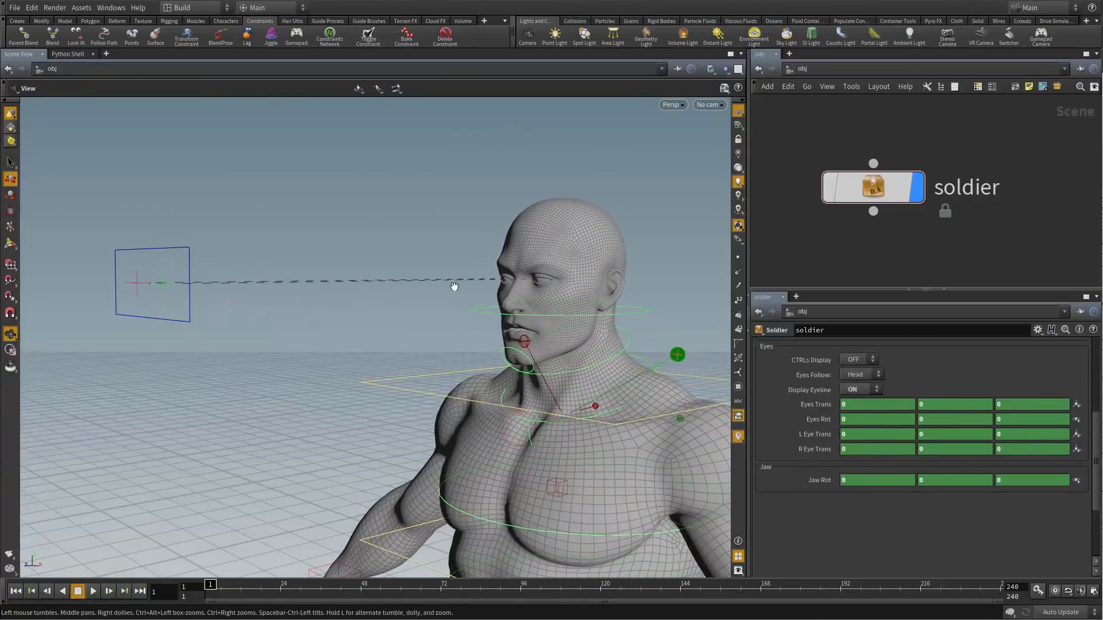
click(190, 316)
drag(157, 285, 138, 266)
key(ctrl+z)
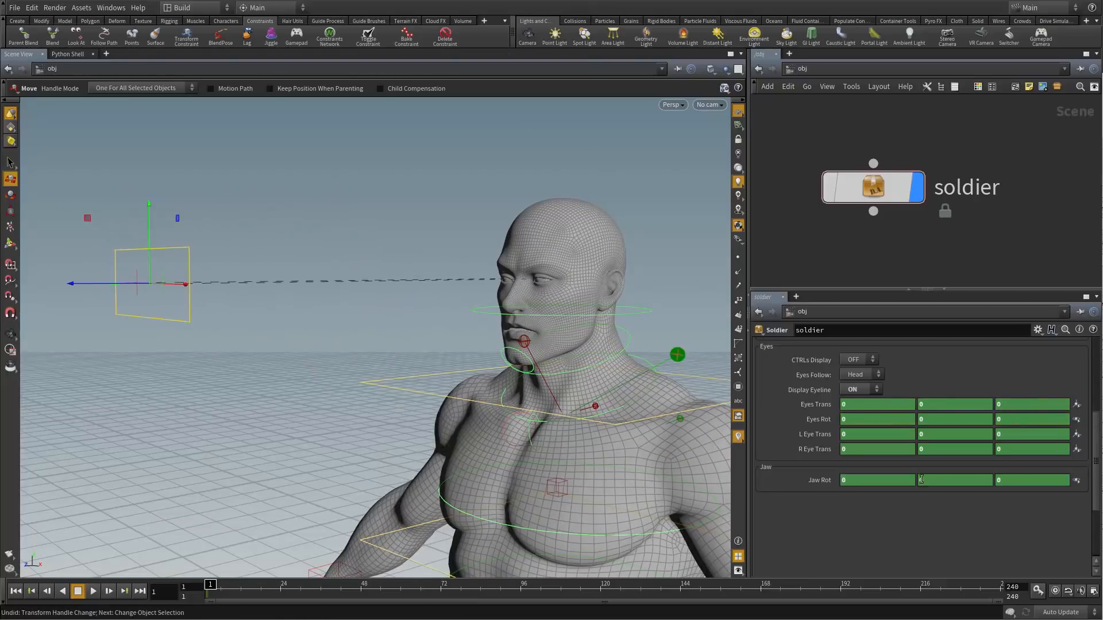
Turn Display Eyeline off and back on, keeping Head Follow at Chest
click(862, 389)
click(869, 389)
click(860, 390)
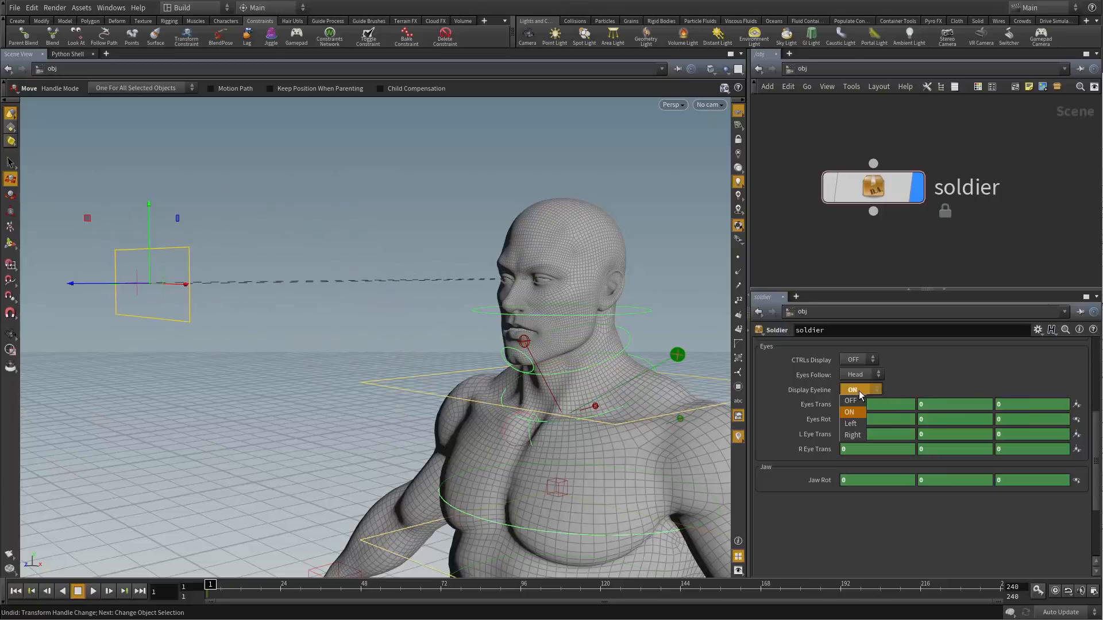
click(857, 403)
click(860, 391)
click(850, 412)
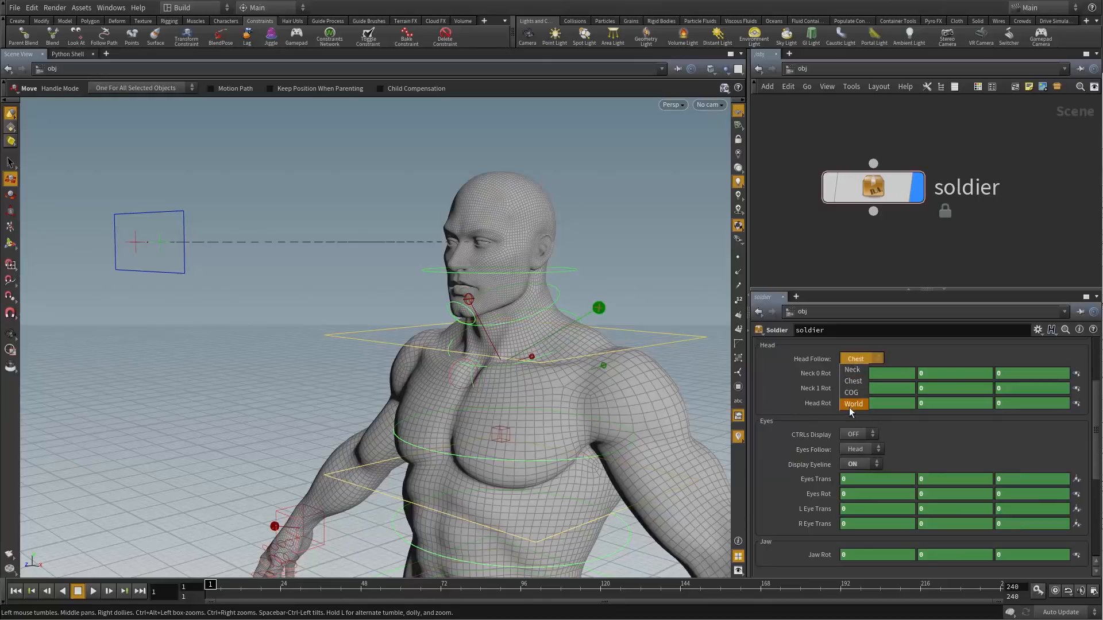
click(808, 426)
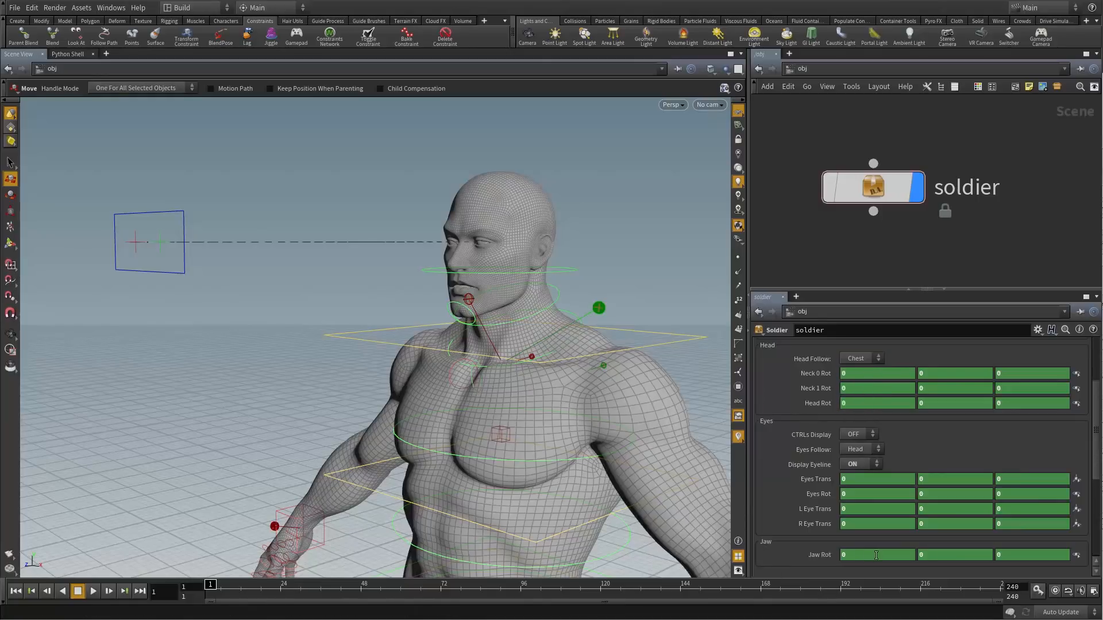
scroll(808, 553, up, 3)
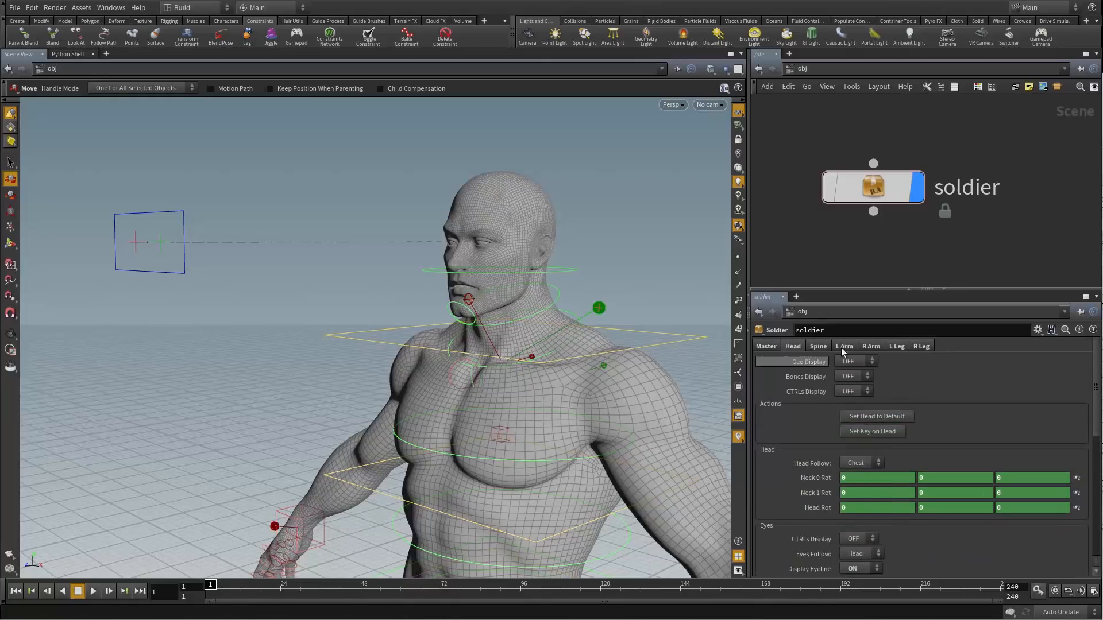
On the Spine tab, rotate the upper spine control to bend the soldier back
click(813, 348)
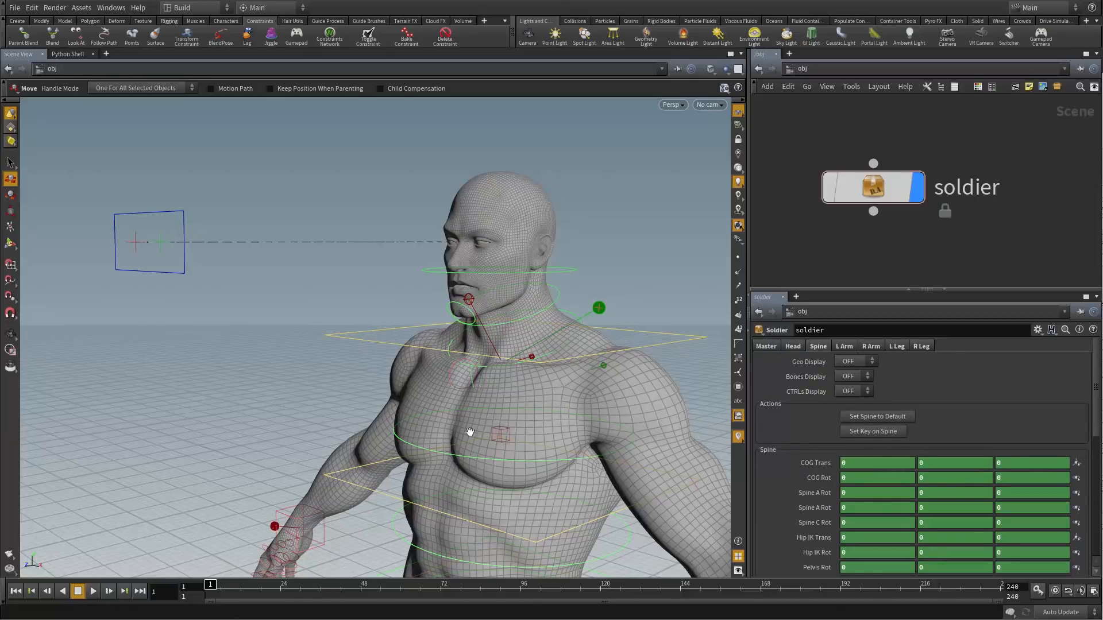
middle_drag(290, 352, 256, 247)
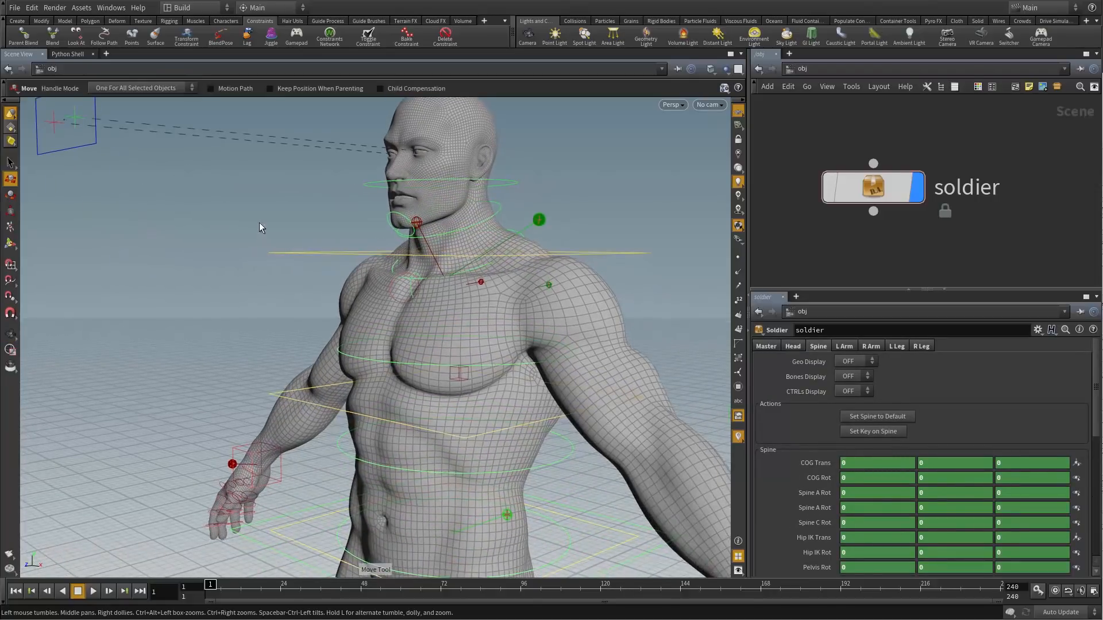
drag(281, 274, 371, 295)
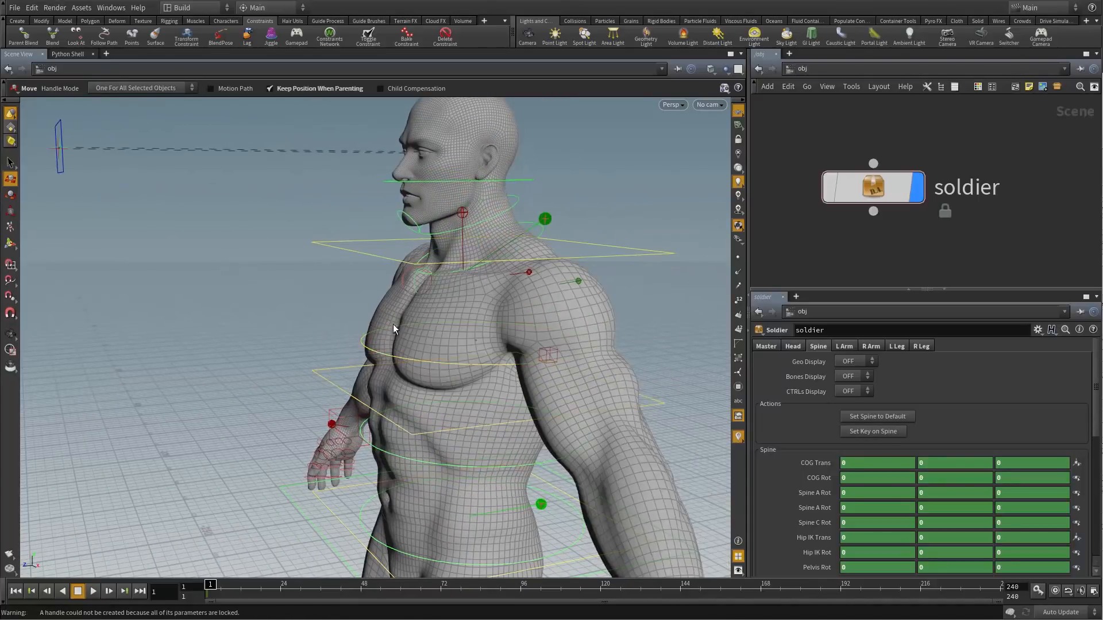
key(r)
drag(408, 307, 427, 291)
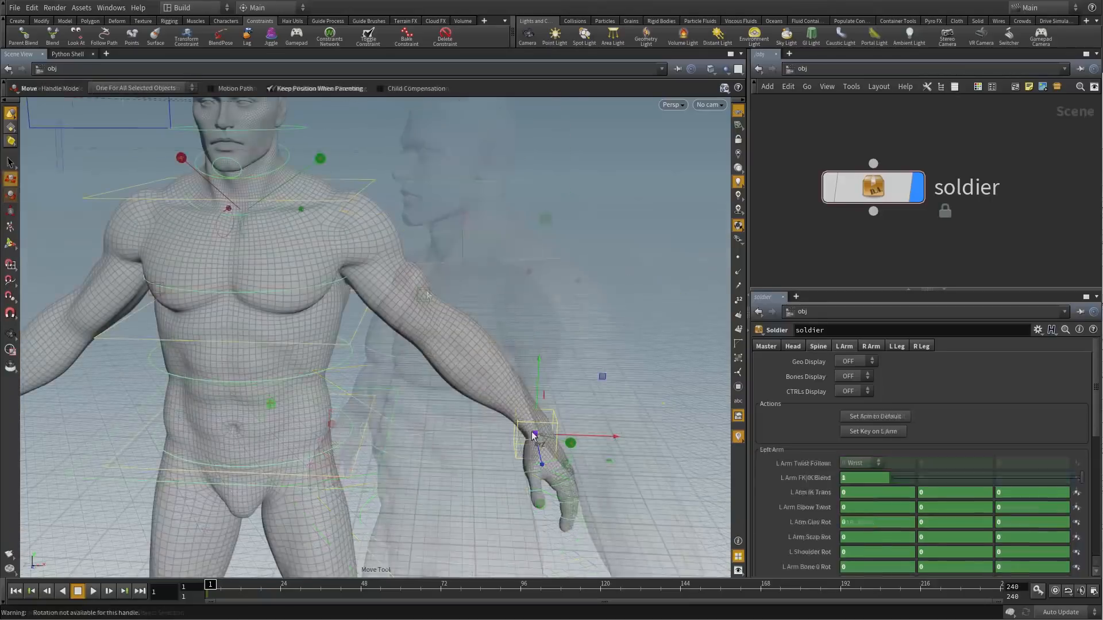
Raise the left arm with the hand IK and rotate the left clavicle and scapula
drag(535, 443, 577, 357)
click(260, 229)
key(r)
drag(281, 195, 308, 172)
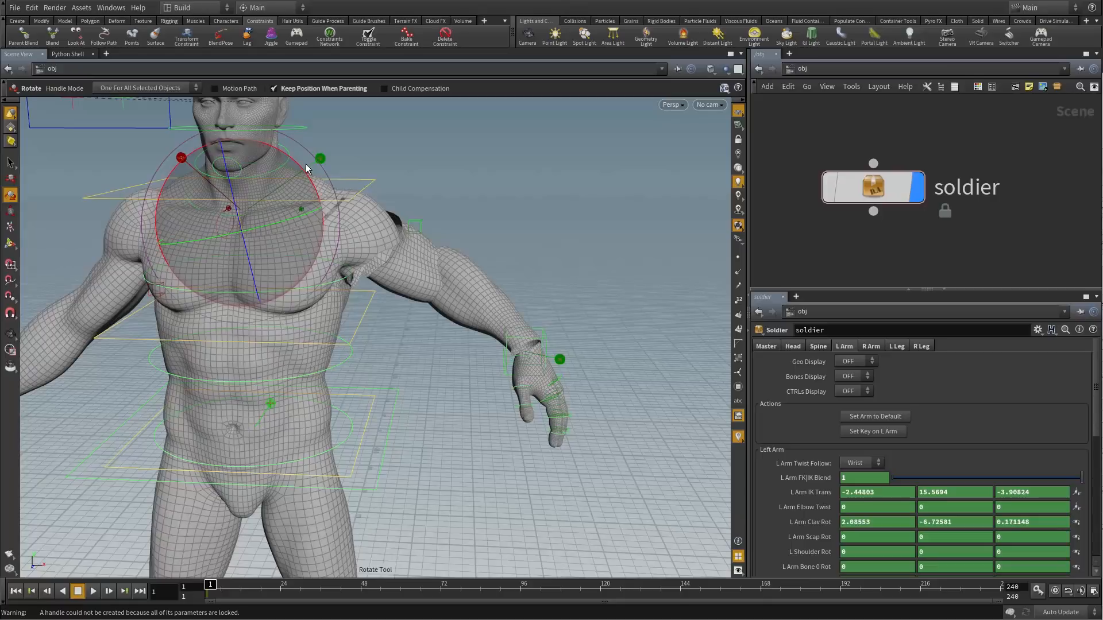
drag(425, 192, 304, 243)
click(310, 223)
drag(274, 257, 411, 293)
Spread the left hand's fingers using the L Hand Splay control
middle_drag(405, 482, 387, 407)
right_drag(387, 406, 517, 377)
drag(517, 377, 543, 374)
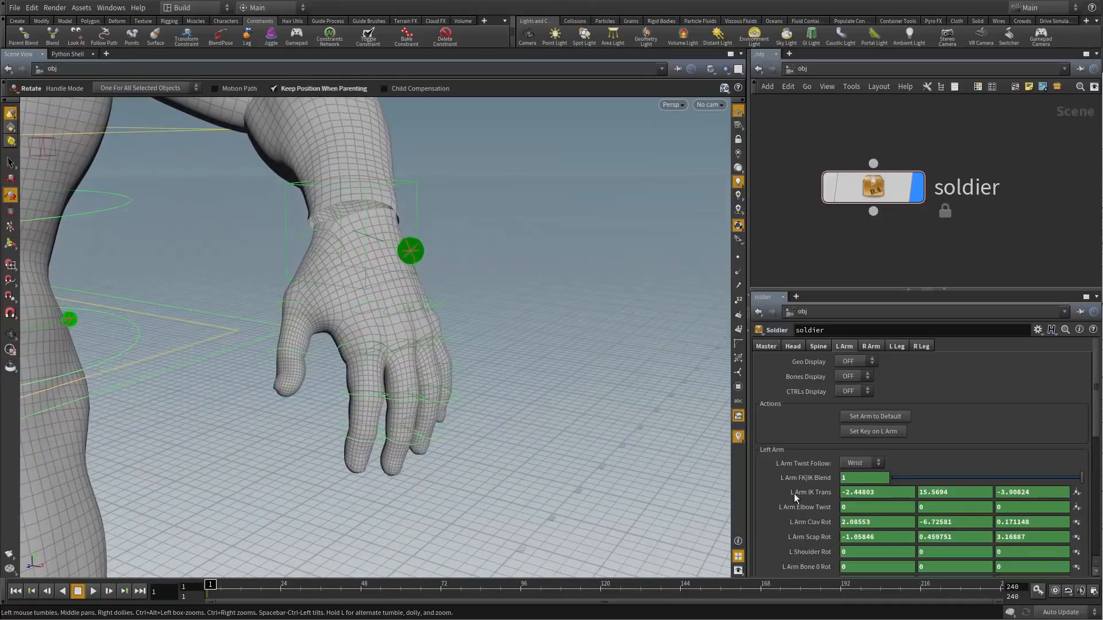
scroll(804, 495, down, 10)
click(775, 441)
click(802, 441)
click(924, 398)
drag(951, 396, 926, 402)
Curl the left fingers and lift the left foot IK to bend the leg
mouse_move(987, 384)
mouse_down()
mouse_move(933, 383)
mouse_move(987, 387)
mouse_up()
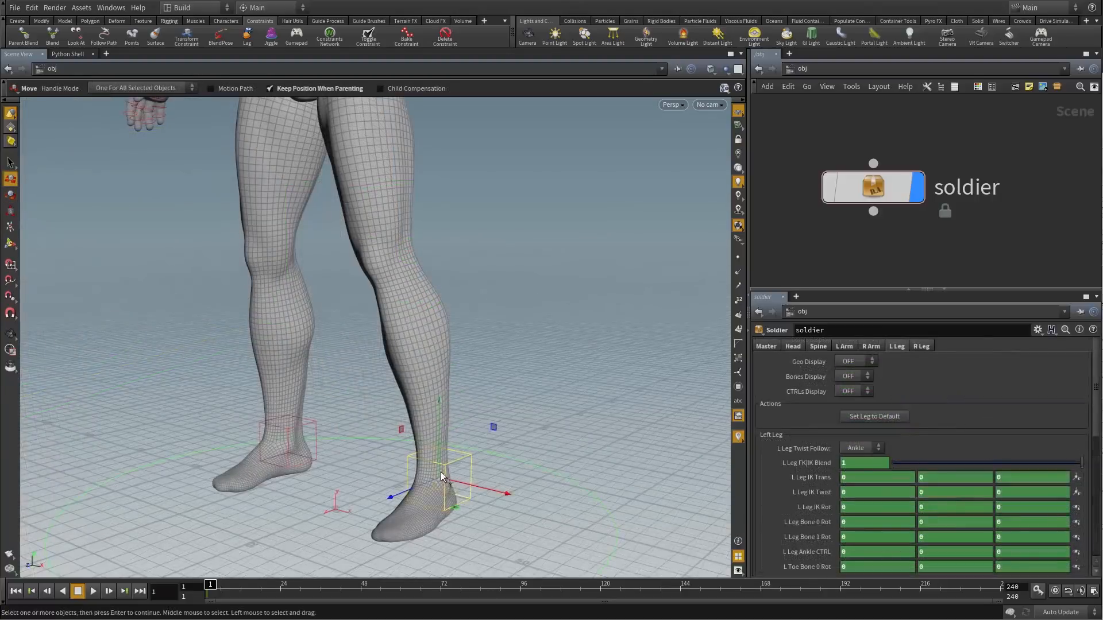
drag(442, 476, 409, 359)
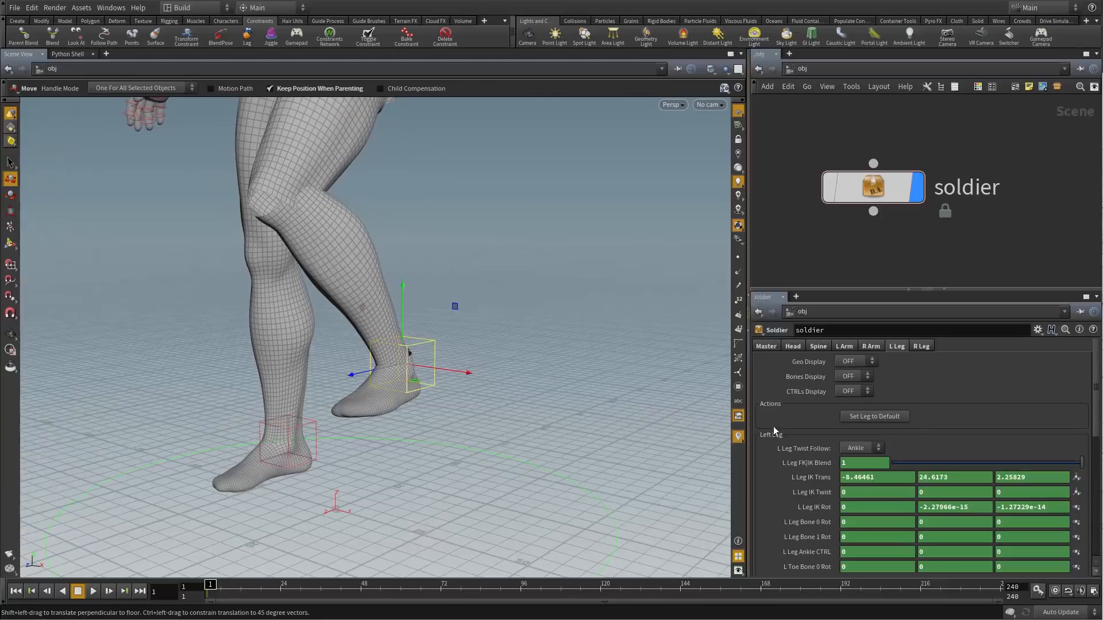
scroll(774, 427, down, 10)
Test the Left Foot heel, toe twist and toe rotation sliders, zeroing the twists
mouse_move(987, 359)
mouse_down()
mouse_move(1002, 362)
mouse_move(965, 360)
mouse_move(1012, 362)
mouse_move(971, 366)
mouse_up()
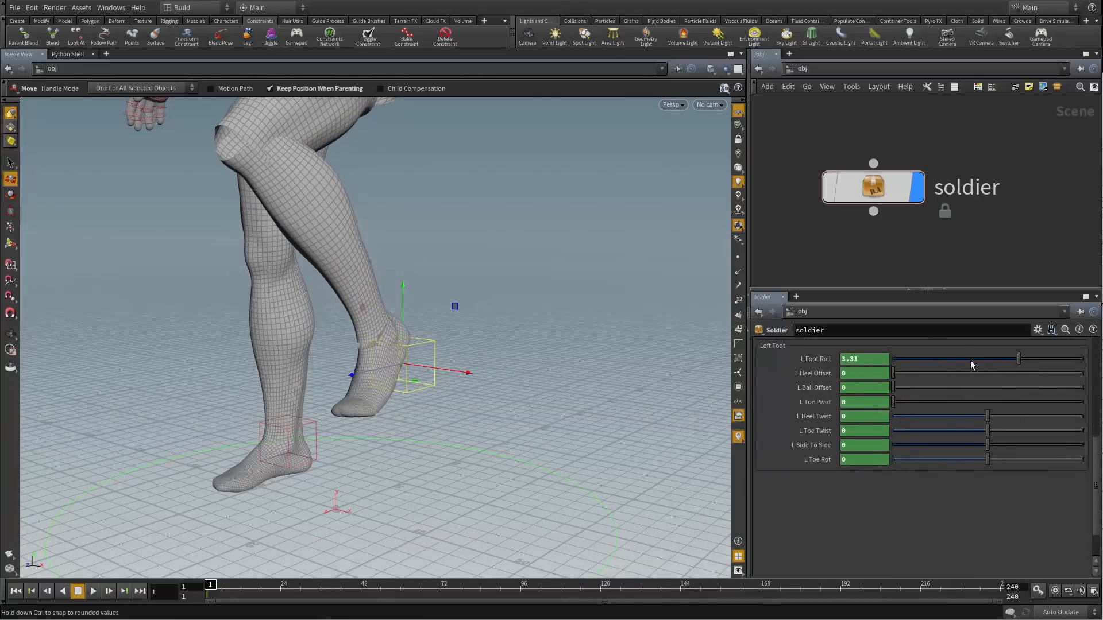
drag(895, 373, 886, 402)
drag(997, 416, 970, 414)
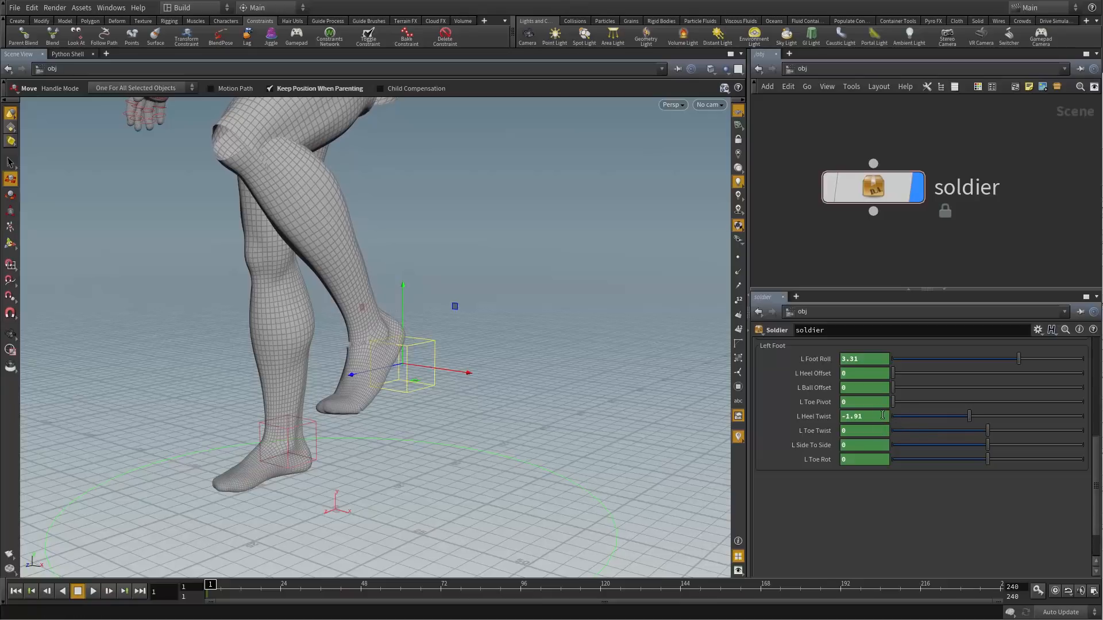
key(ctrl+z)
drag(988, 432, 1006, 446)
ctrl+middle_click(871, 434)
ctrl+middle_click(872, 446)
mouse_move(926, 460)
mouse_down()
mouse_move(1036, 456)
mouse_move(930, 452)
mouse_move(940, 453)
mouse_up()
alt+right_drag(568, 308, 374, 327)
alt+middle_drag(374, 327, 460, 408)
scroll(915, 439, up, 10)
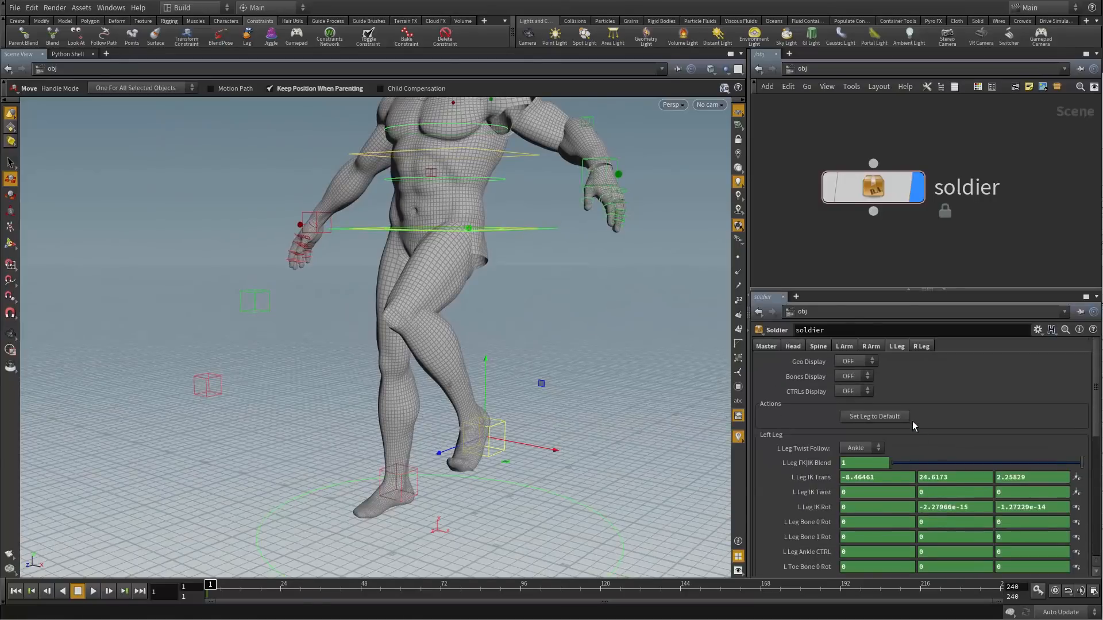
Reset the left leg to its default standing pose with Set Leg to Default
click(901, 420)
alt+drag(519, 429, 598, 420)
click(832, 237)
alt+right_drag(529, 355, 475, 278)
alt+middle_drag(475, 278, 441, 381)
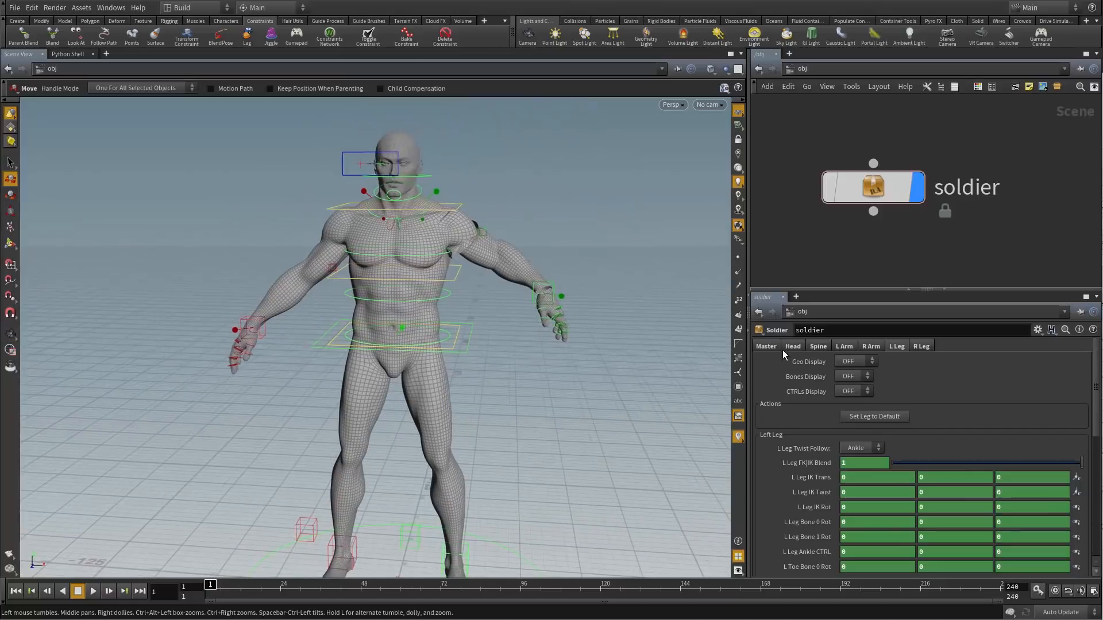
Reset the left arm with Set Arm to Default on the L Arm tab
click(846, 348)
click(860, 421)
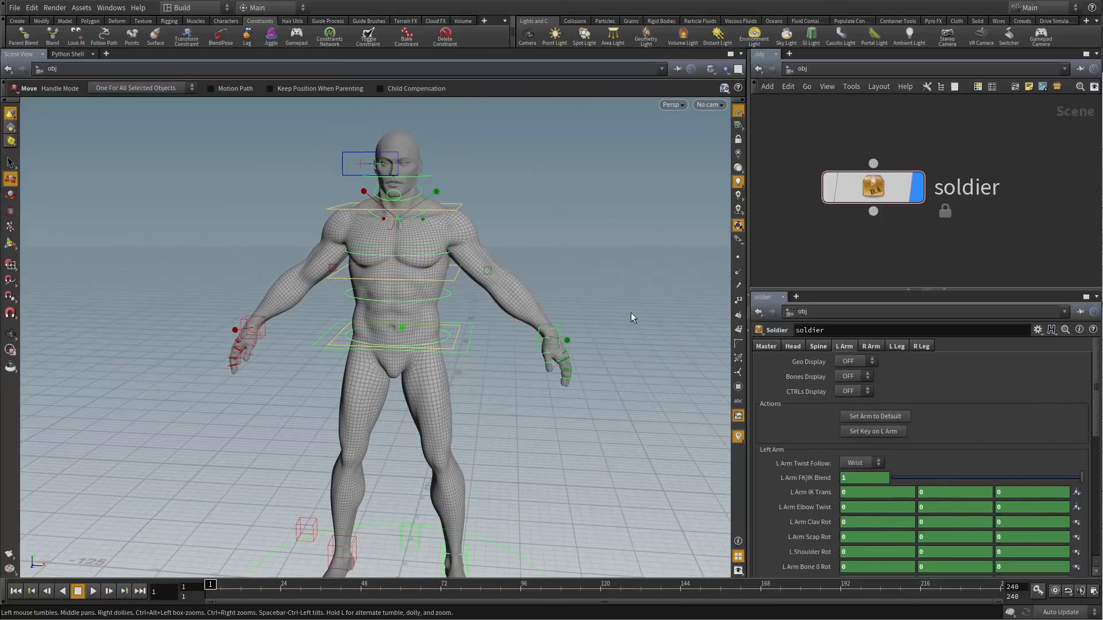
alt+drag(708, 248, 521, 249)
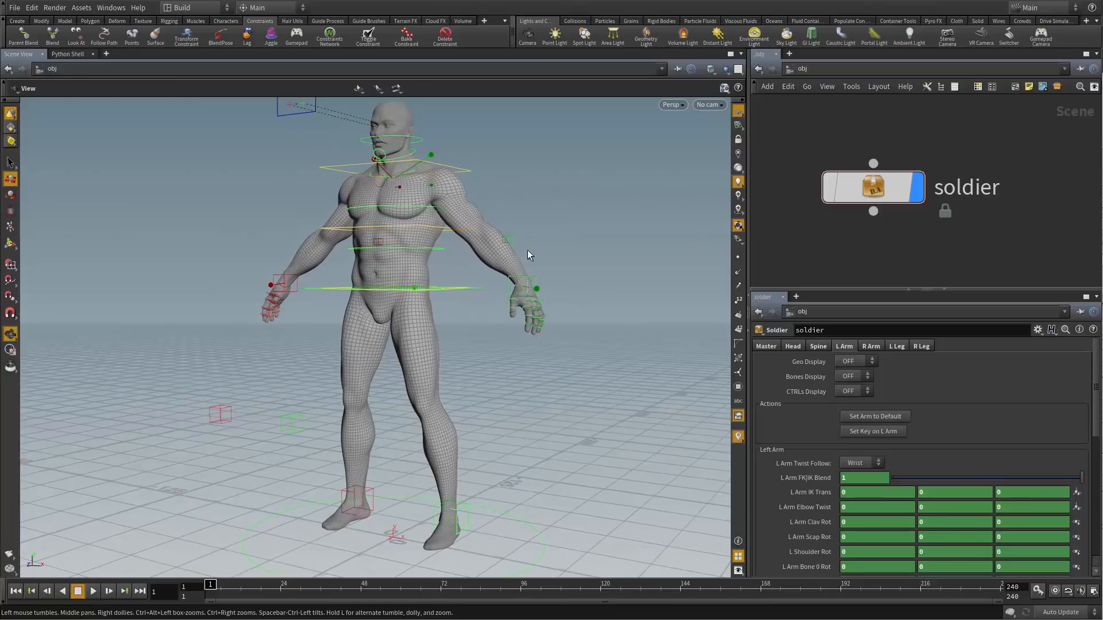